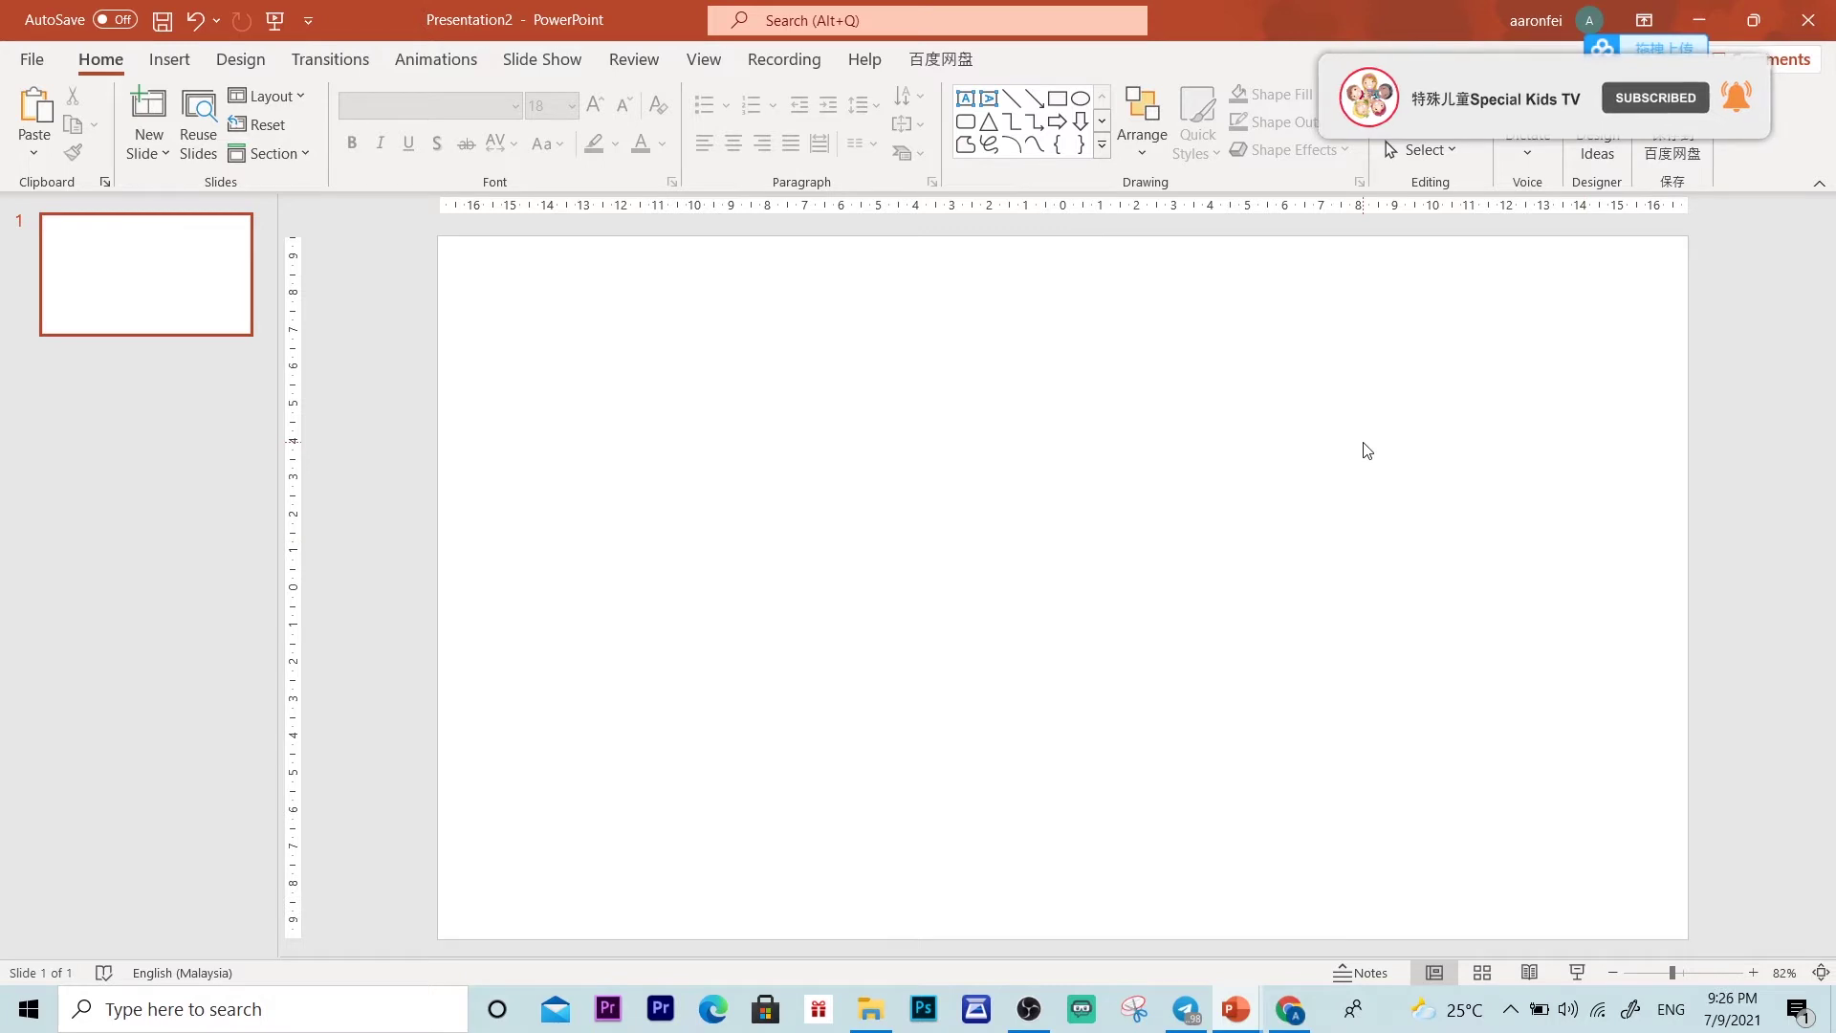
Step: Insert an empty horizontal text box on the blank slide, left of centre
click(172, 61)
click(1196, 155)
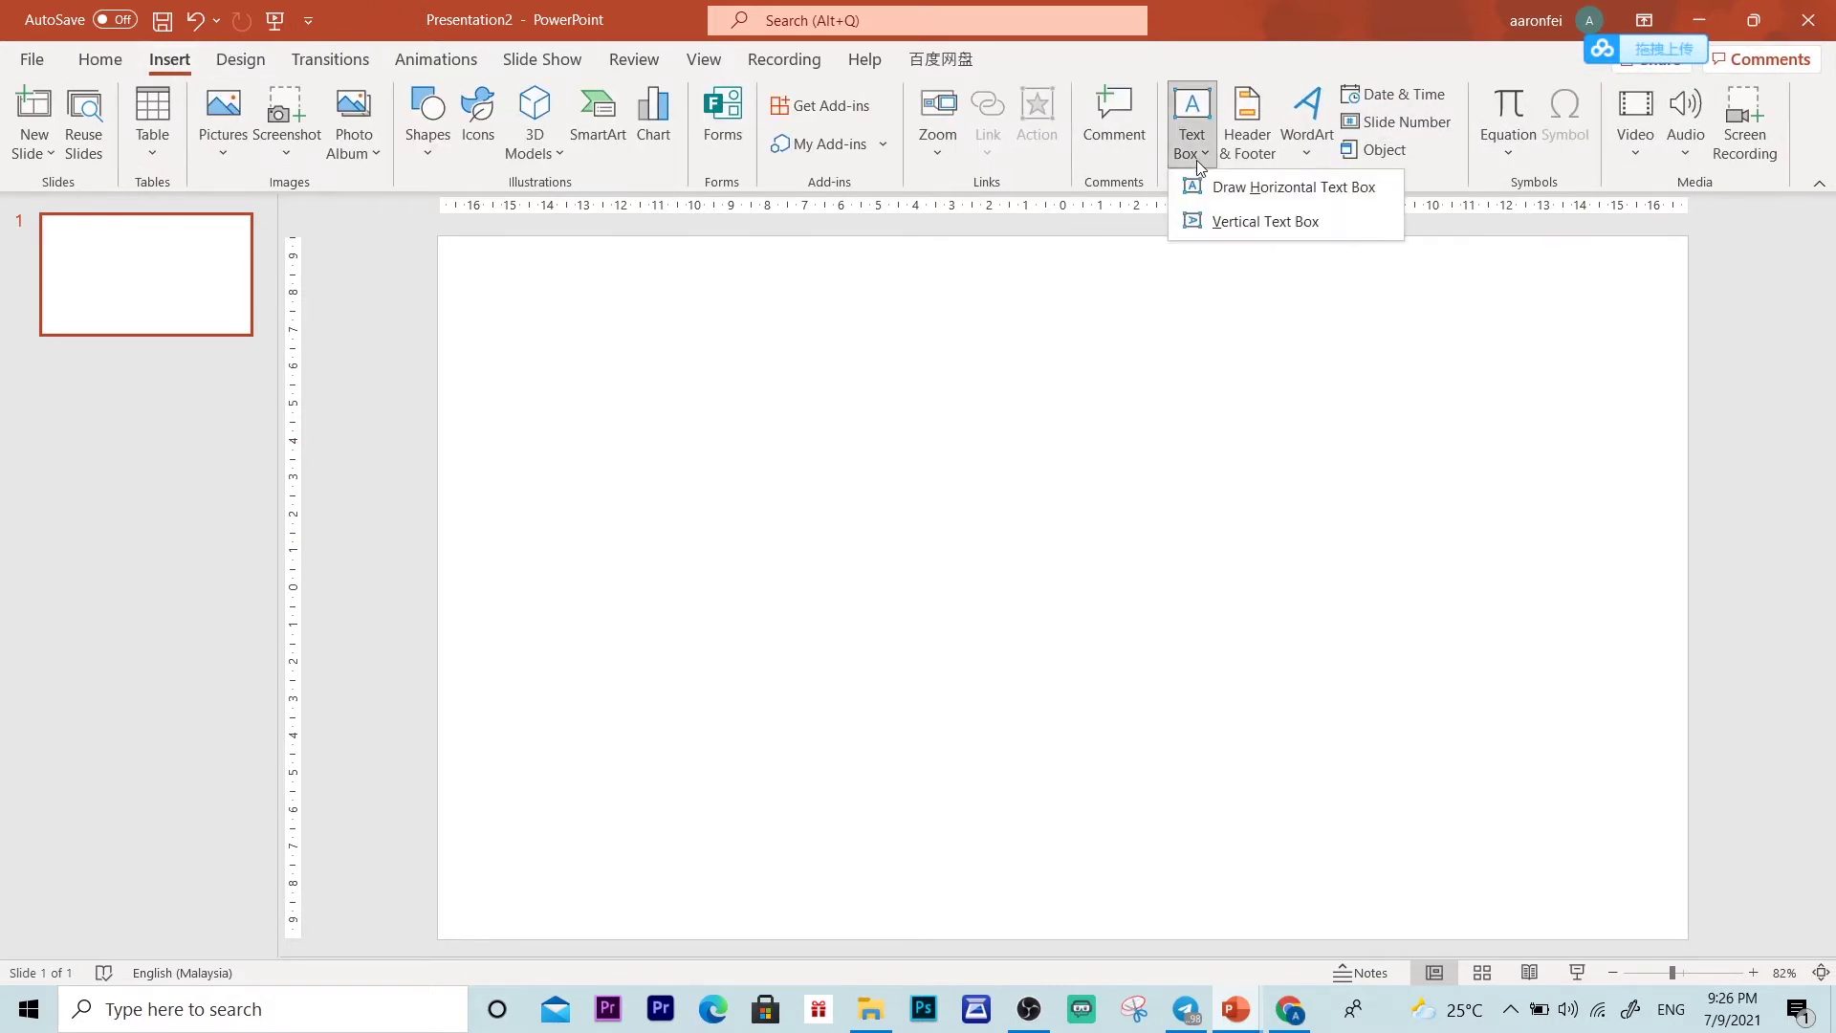
click(1232, 193)
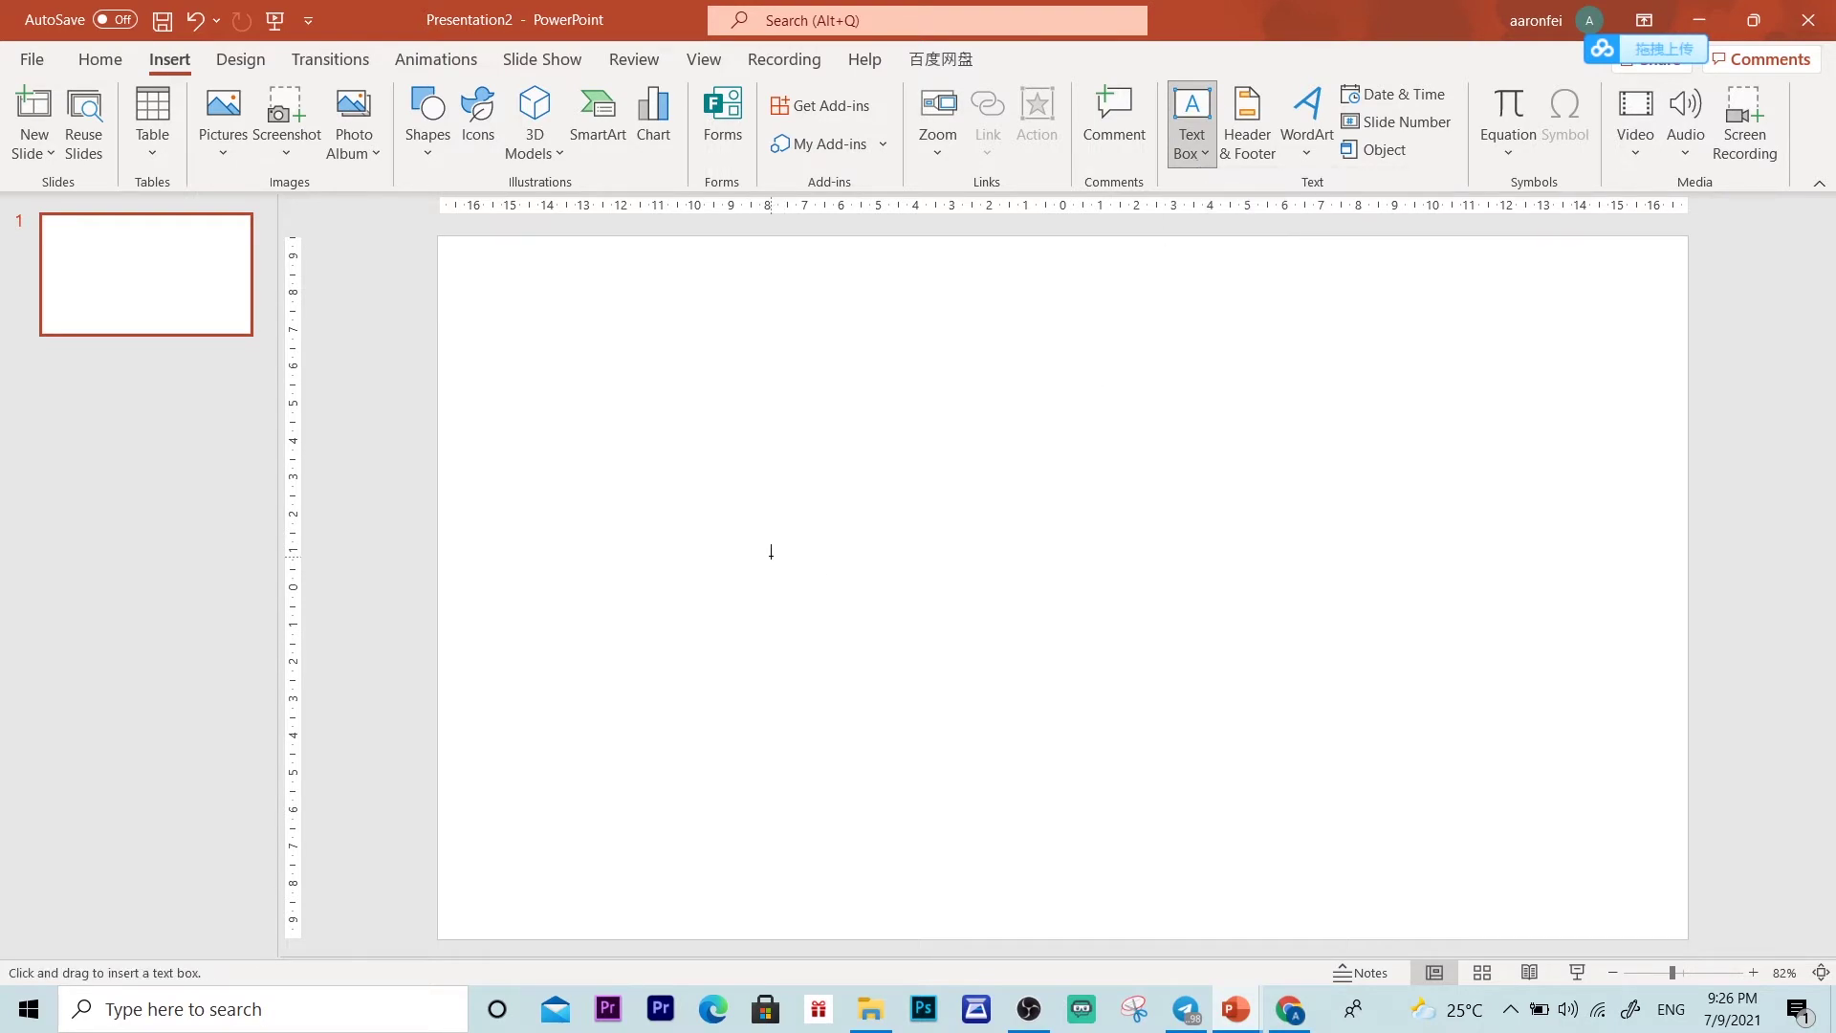
click(715, 411)
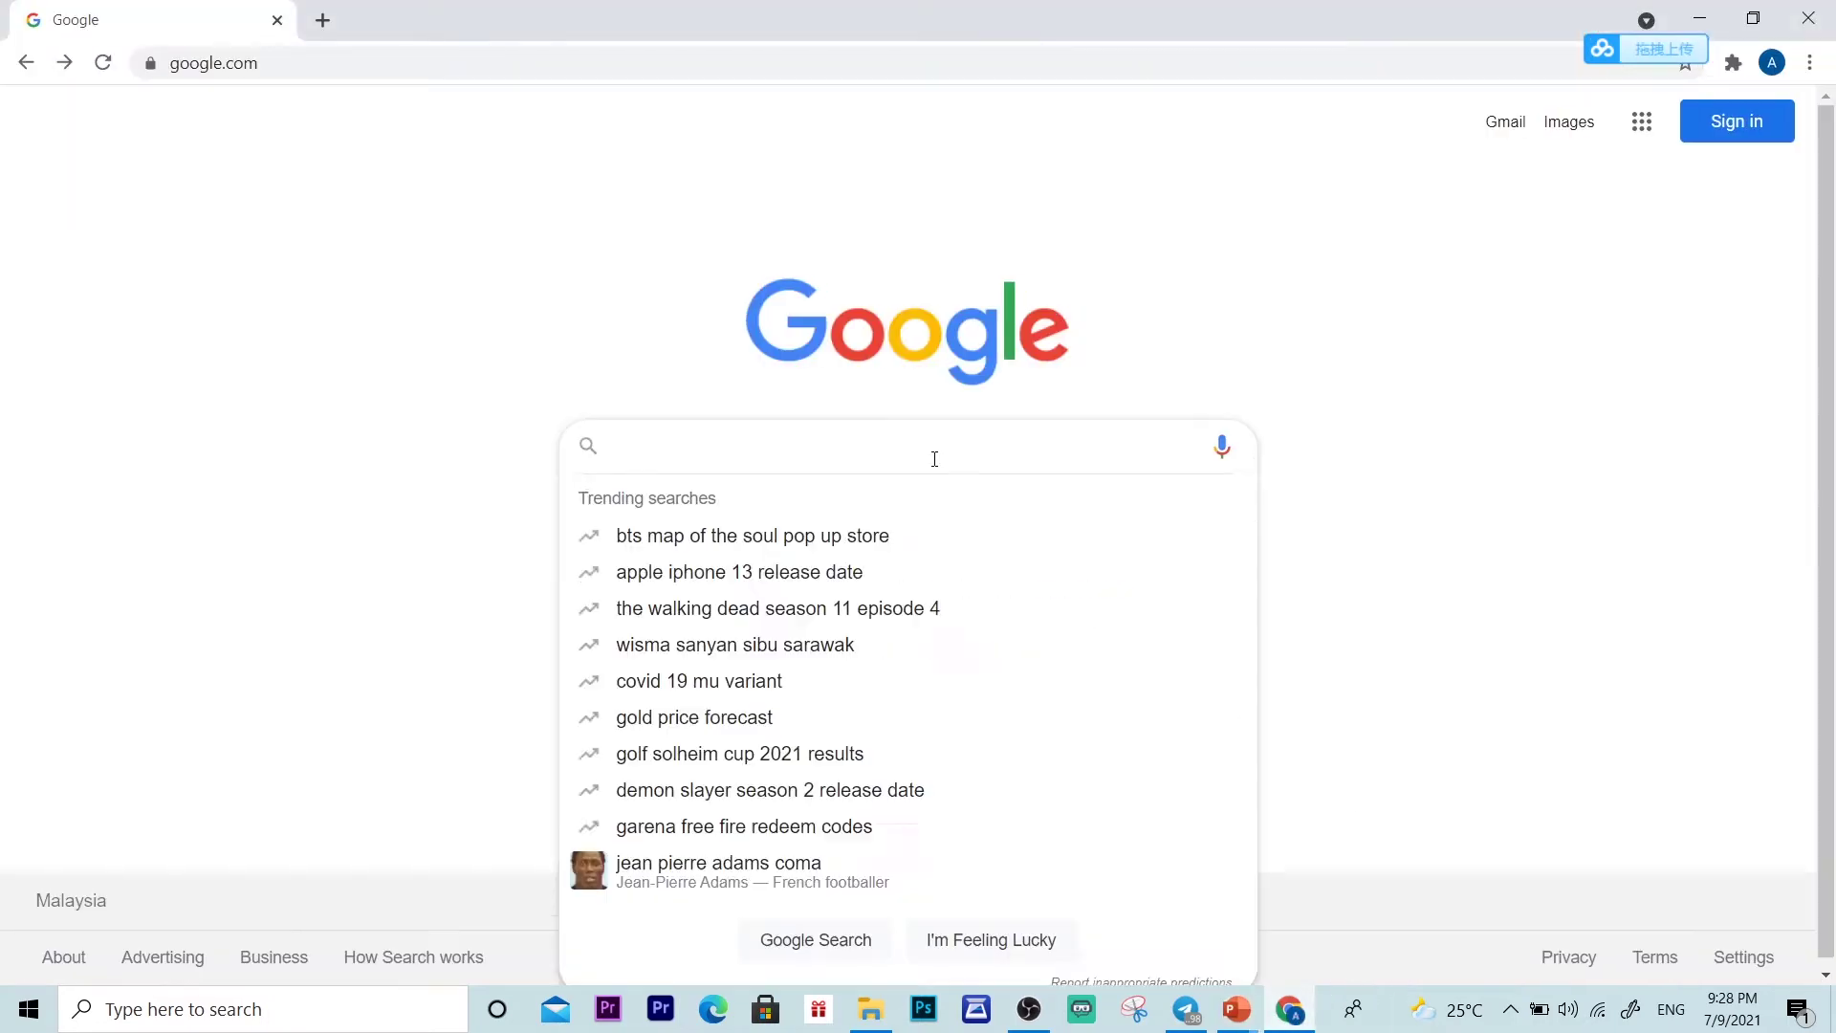
Step: Search Google for 'lirik negaraku' and open the Negaraku Wikipedia article
text(lirik)
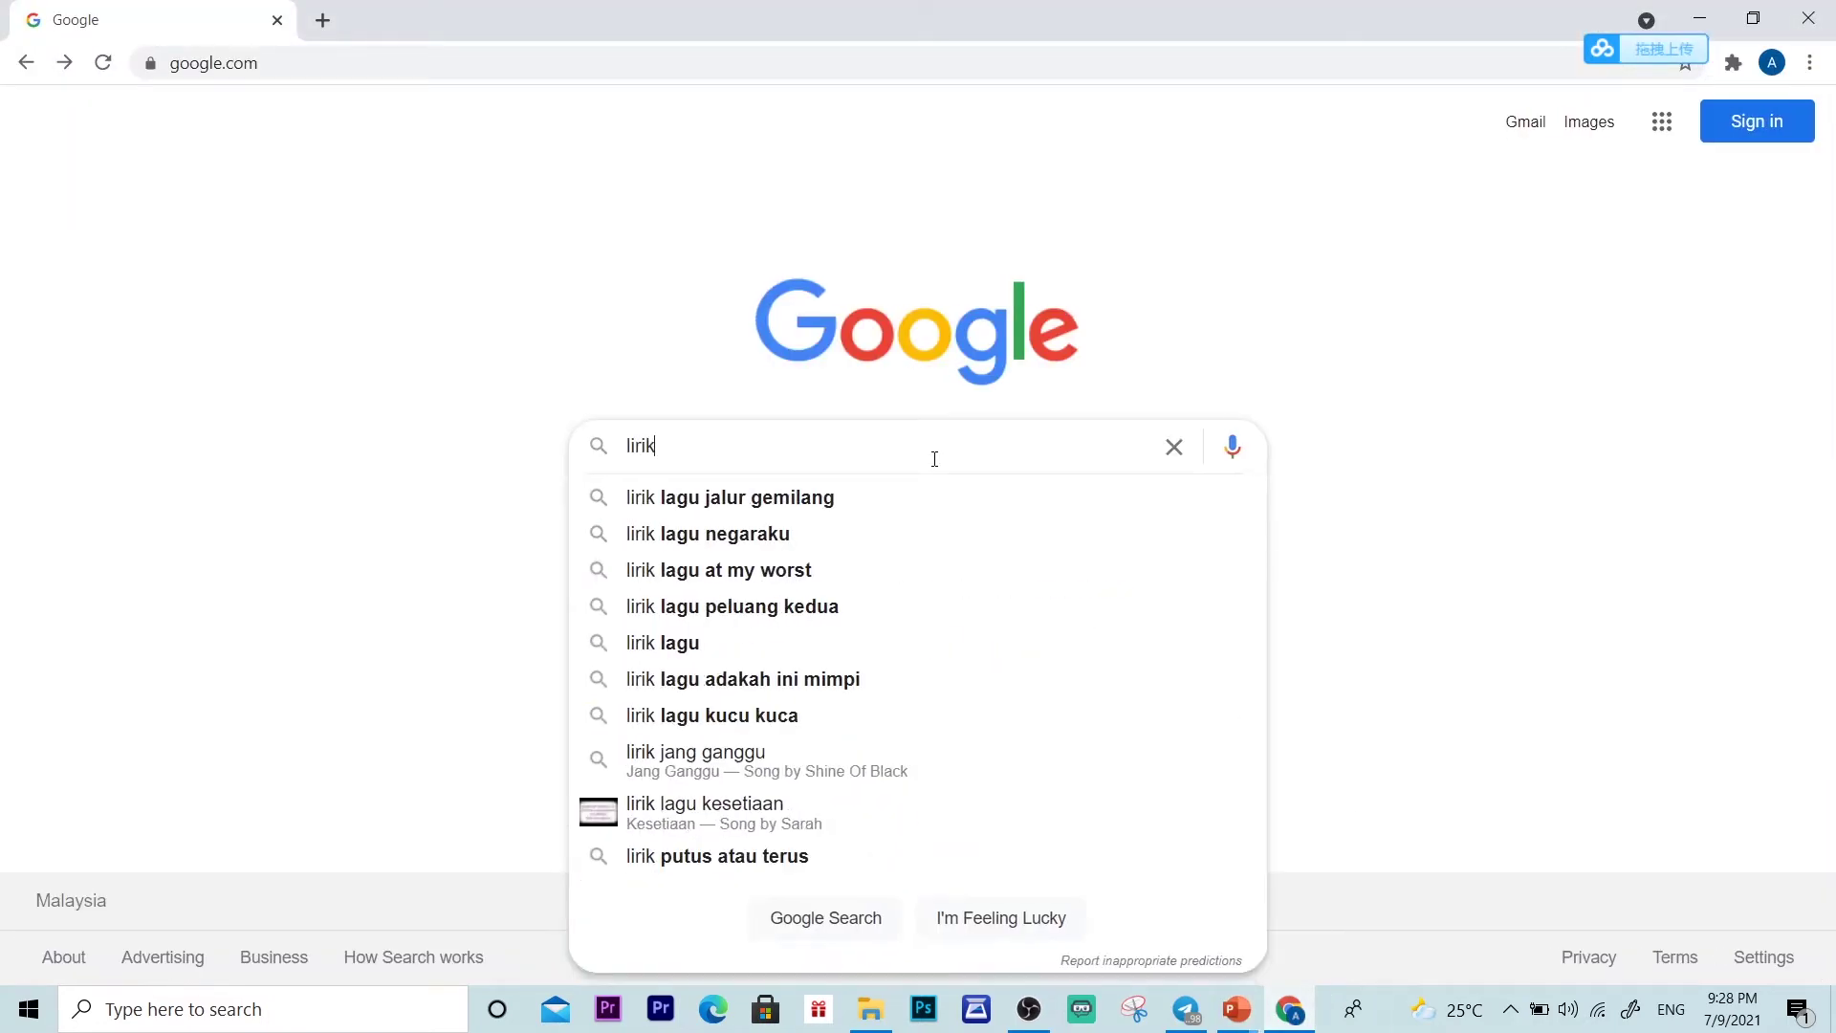
text( negara)
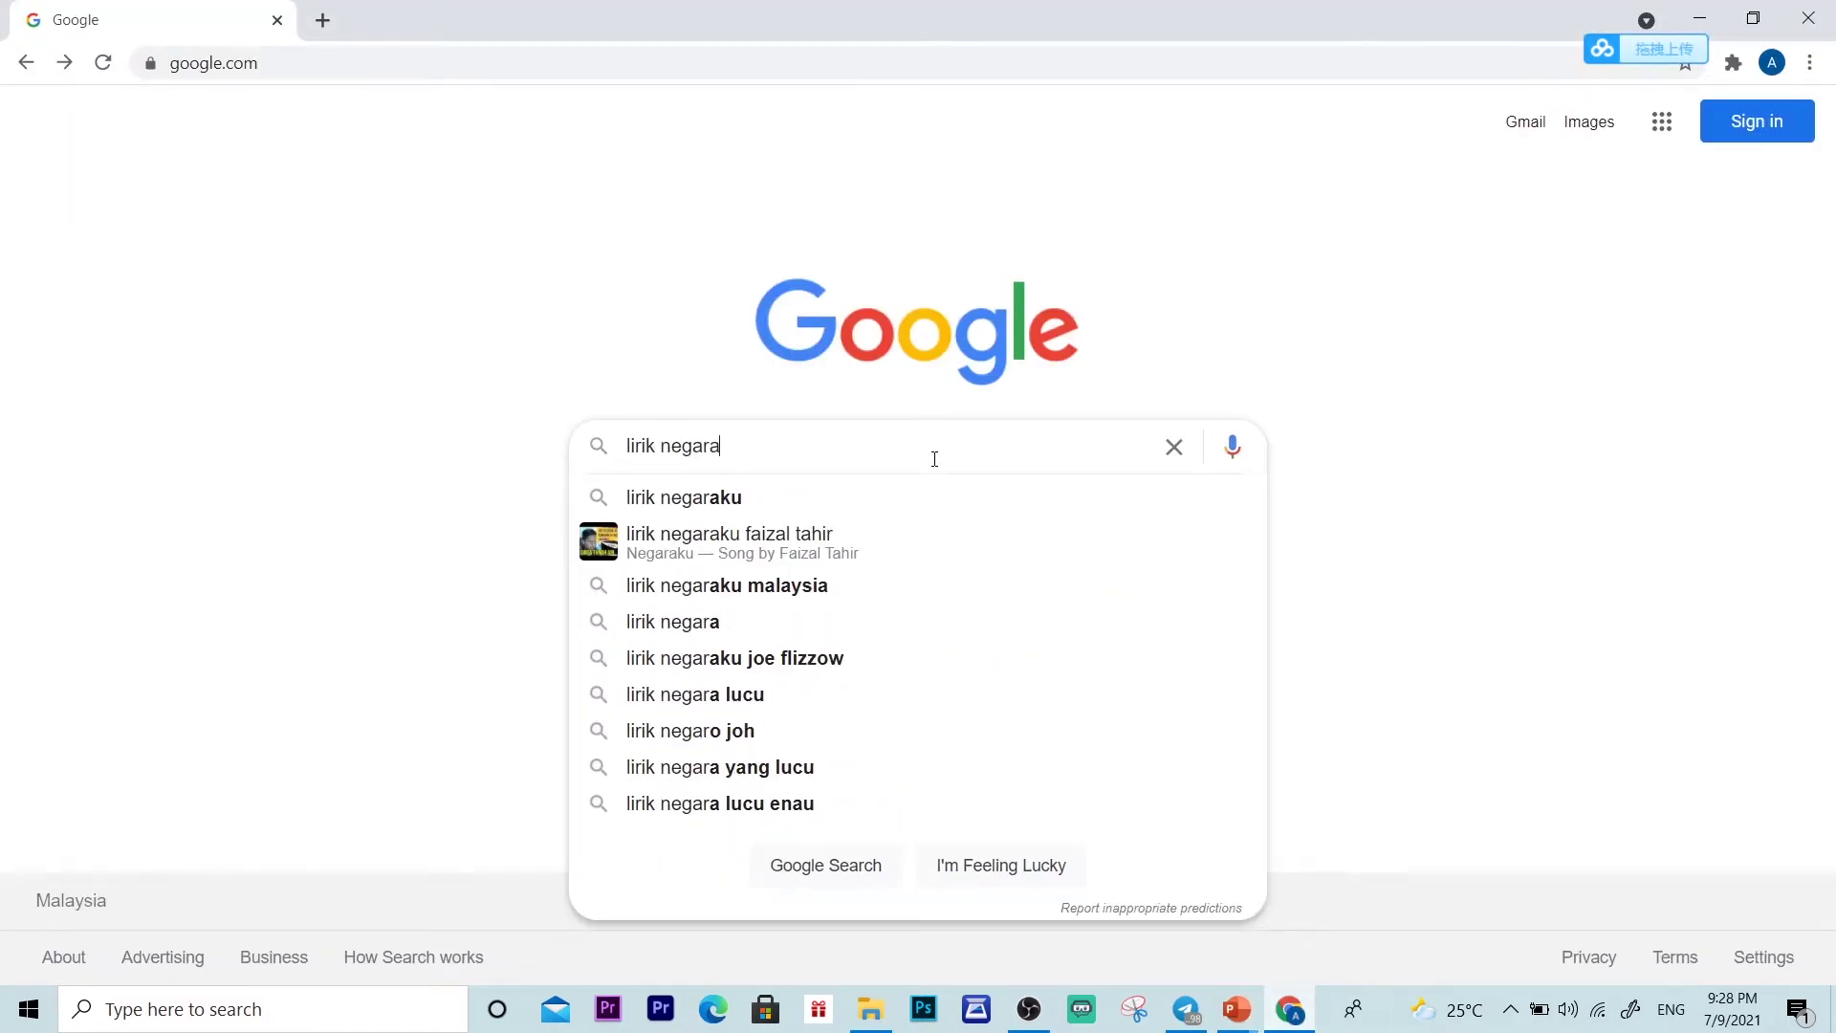
text(ku)
key(Return)
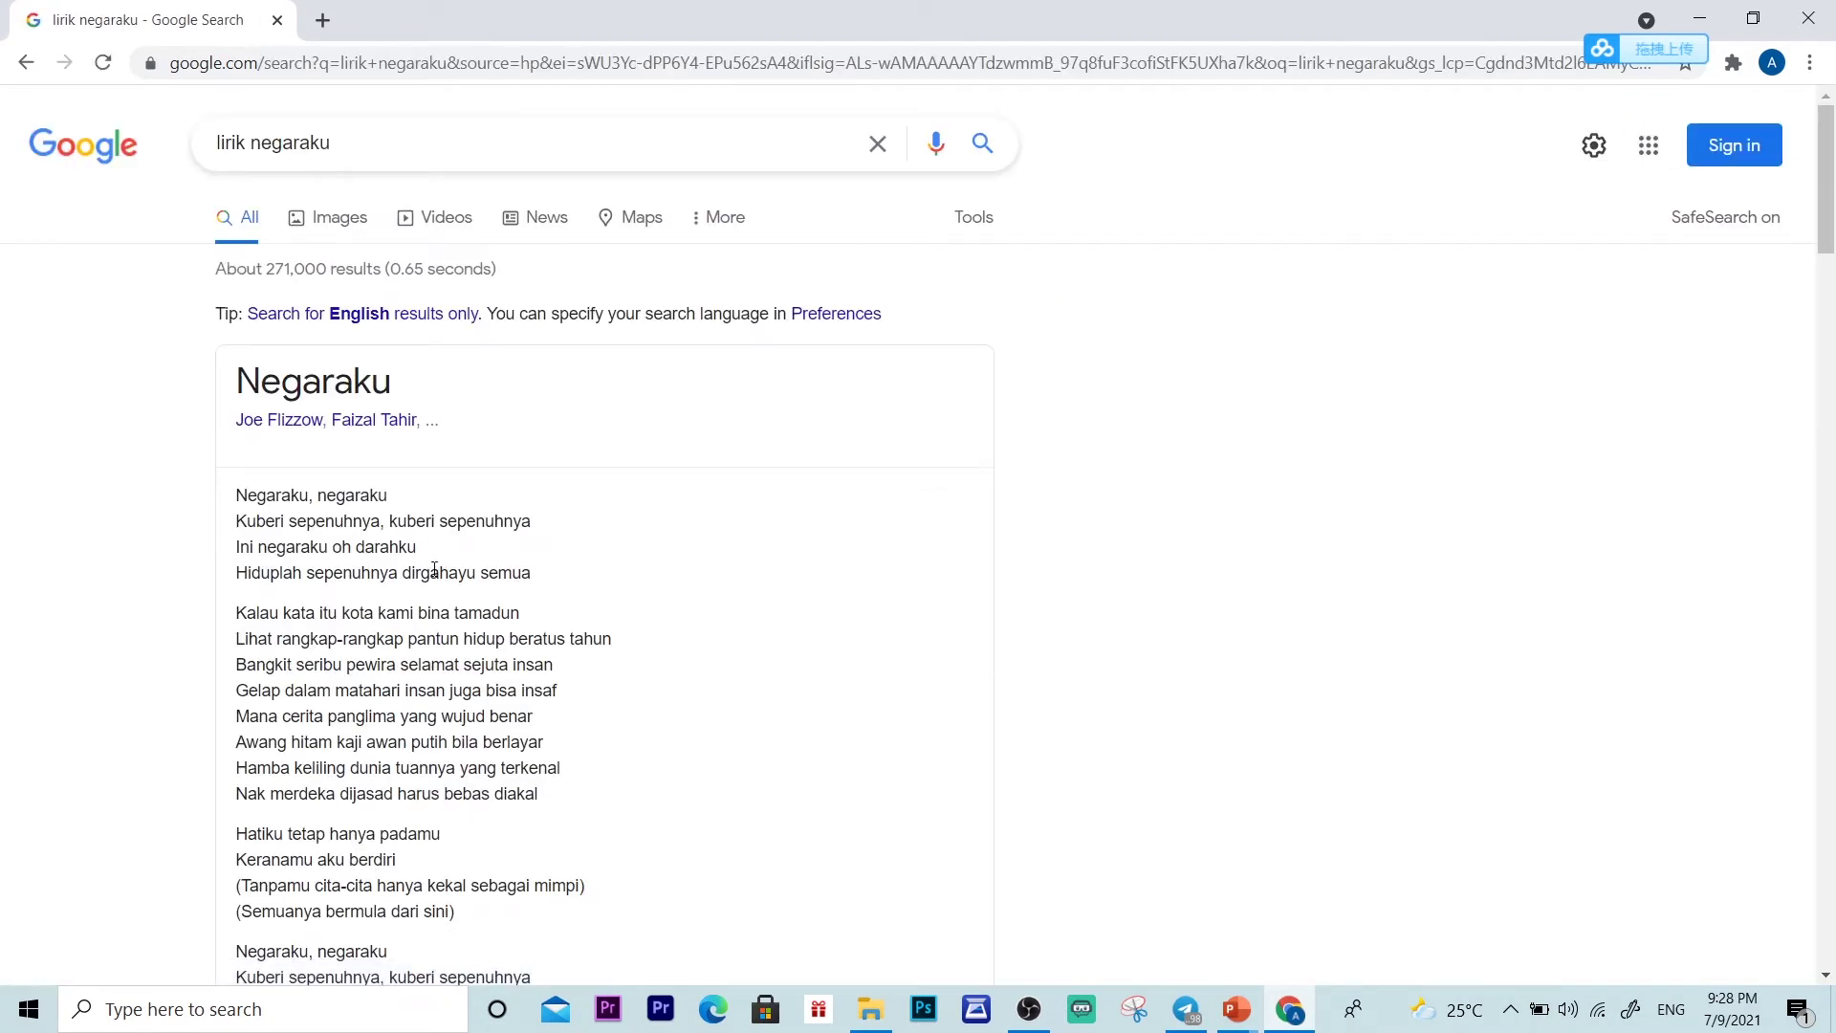
scroll(540, 659, down, 1)
scroll(598, 651, down, 1)
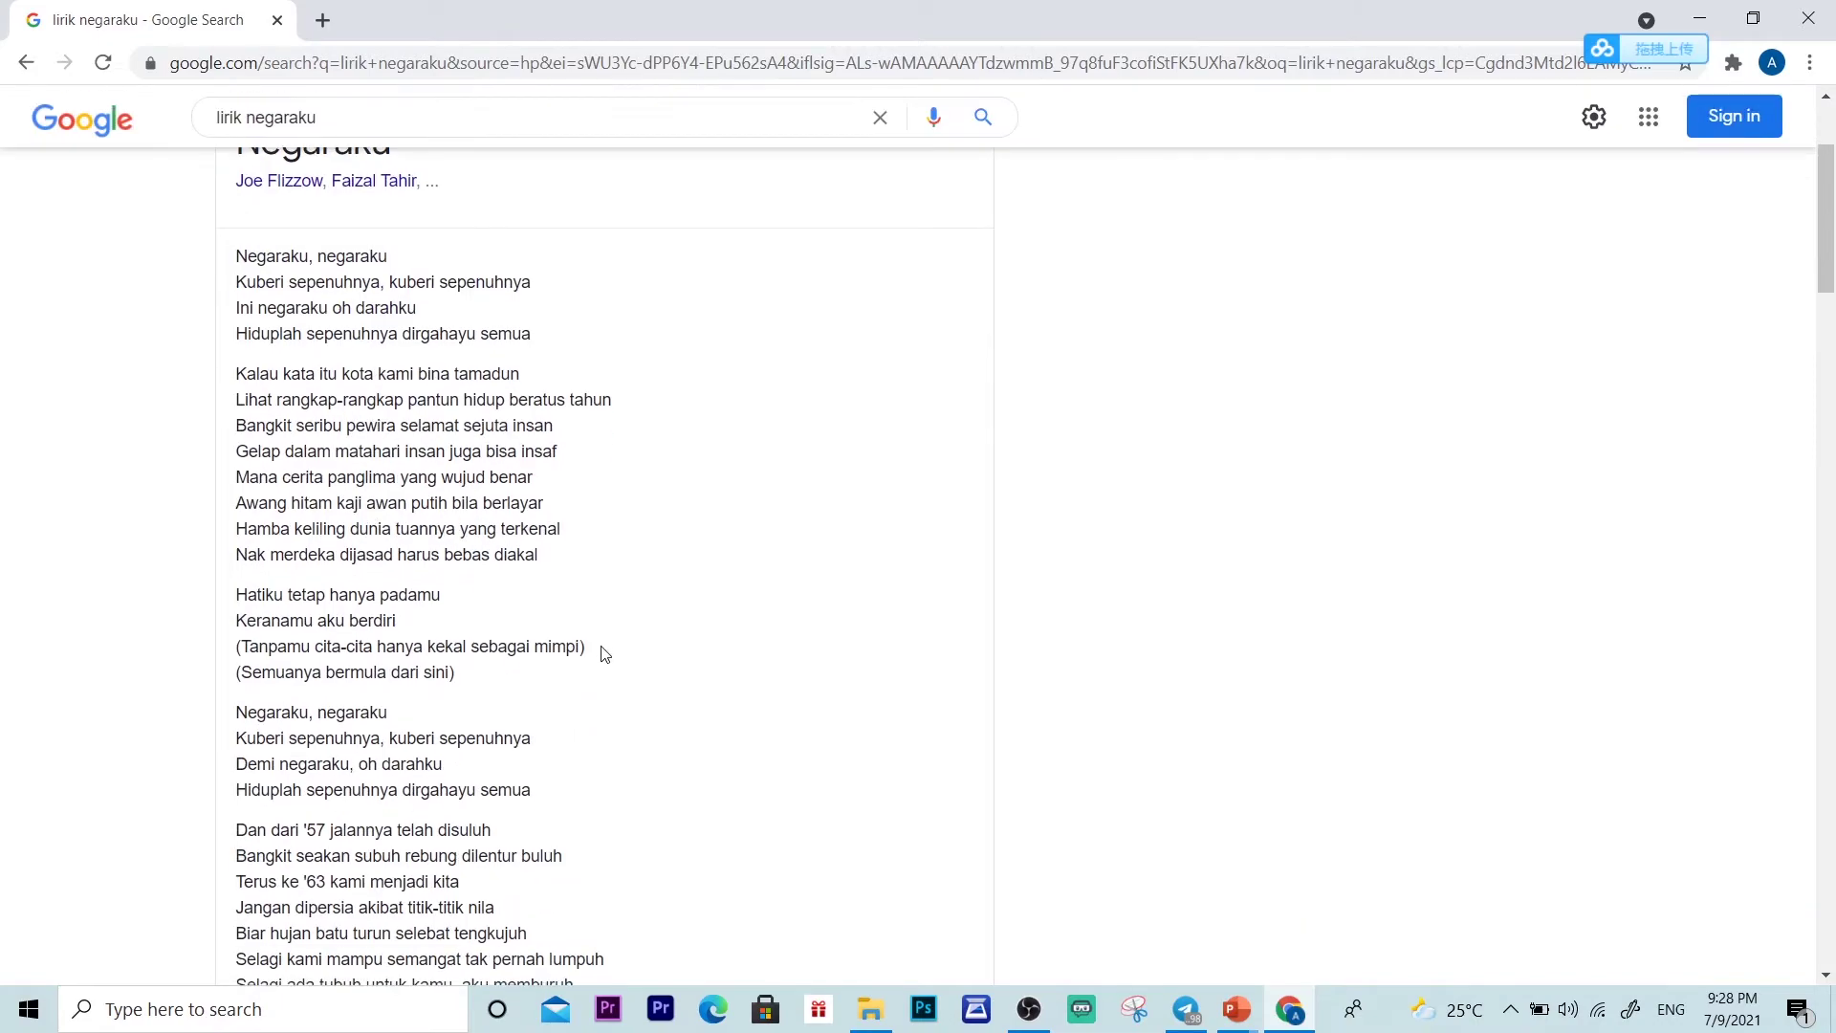
scroll(599, 656, down, 3)
scroll(599, 660, down, 3)
scroll(599, 660, down, 5)
scroll(597, 658, down, 3)
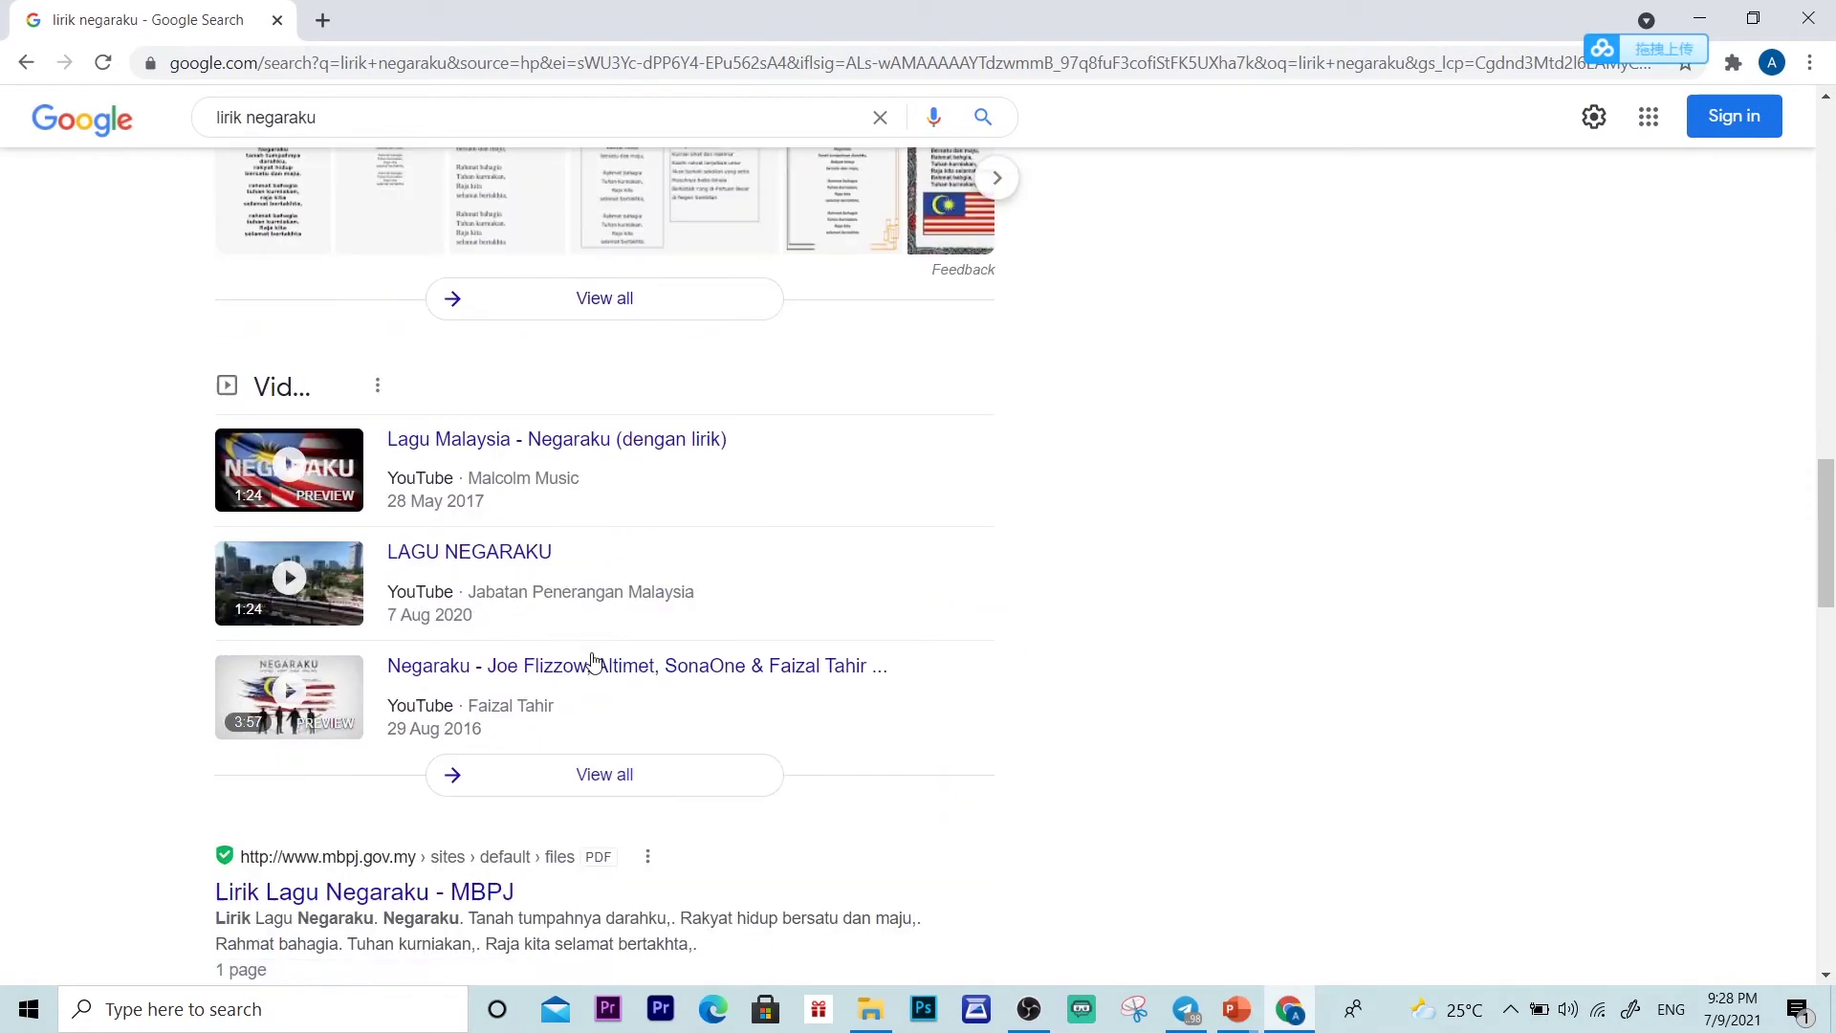
scroll(595, 658, down, 3)
scroll(593, 660, down, 2)
click(318, 350)
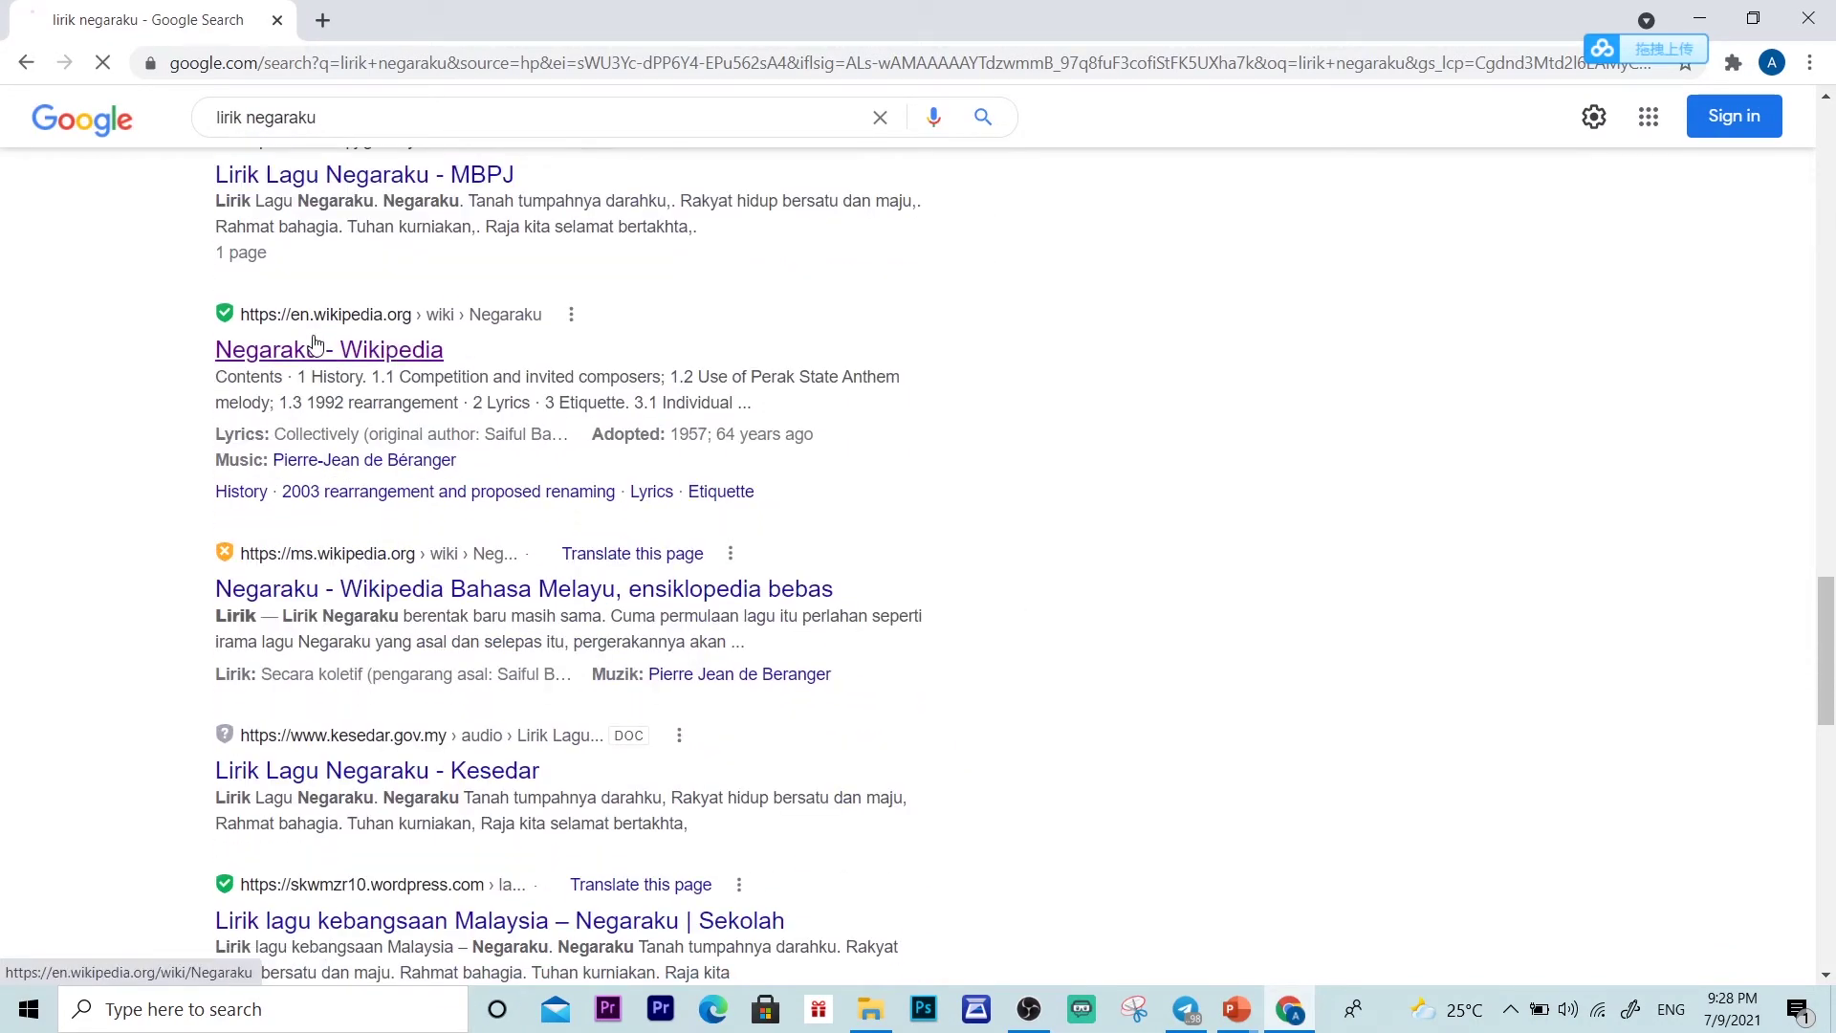
Step: Select and copy the Original Malay lyrics column from the article
scroll(565, 530, down, 8)
scroll(545, 536, down, 5)
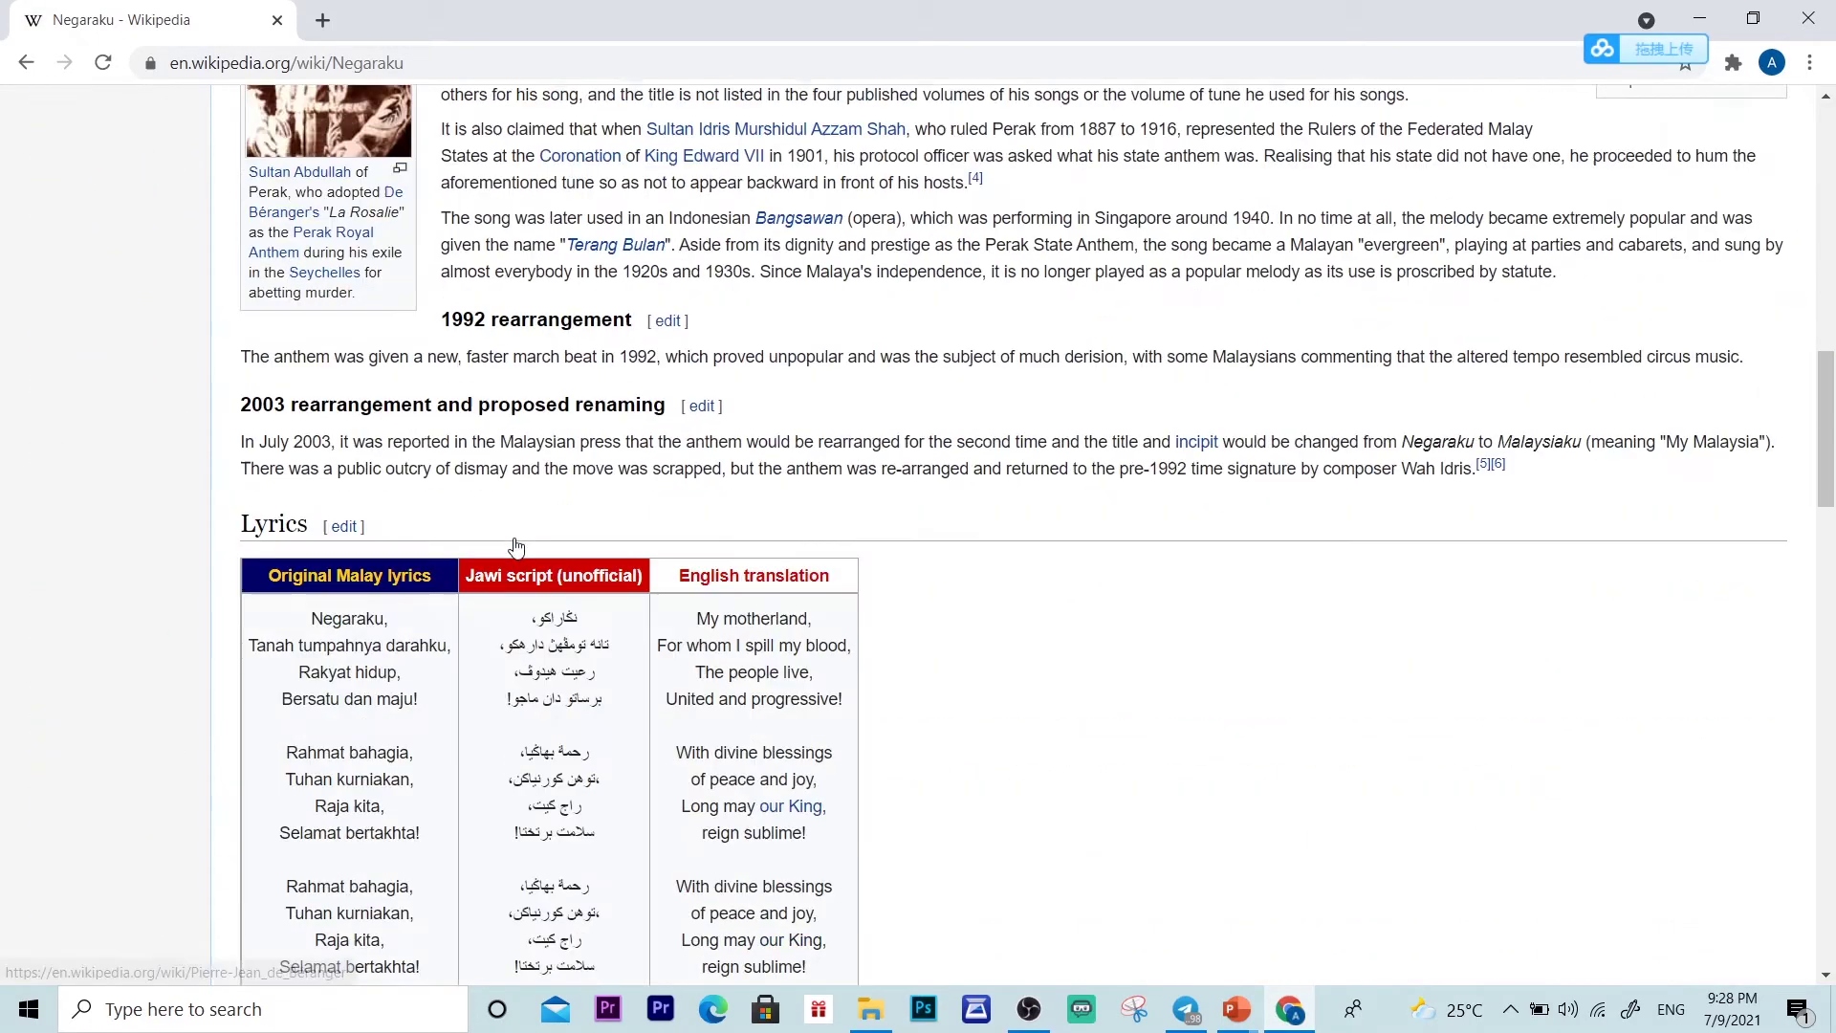
scroll(529, 545, down, 5)
scroll(388, 371, up, 3)
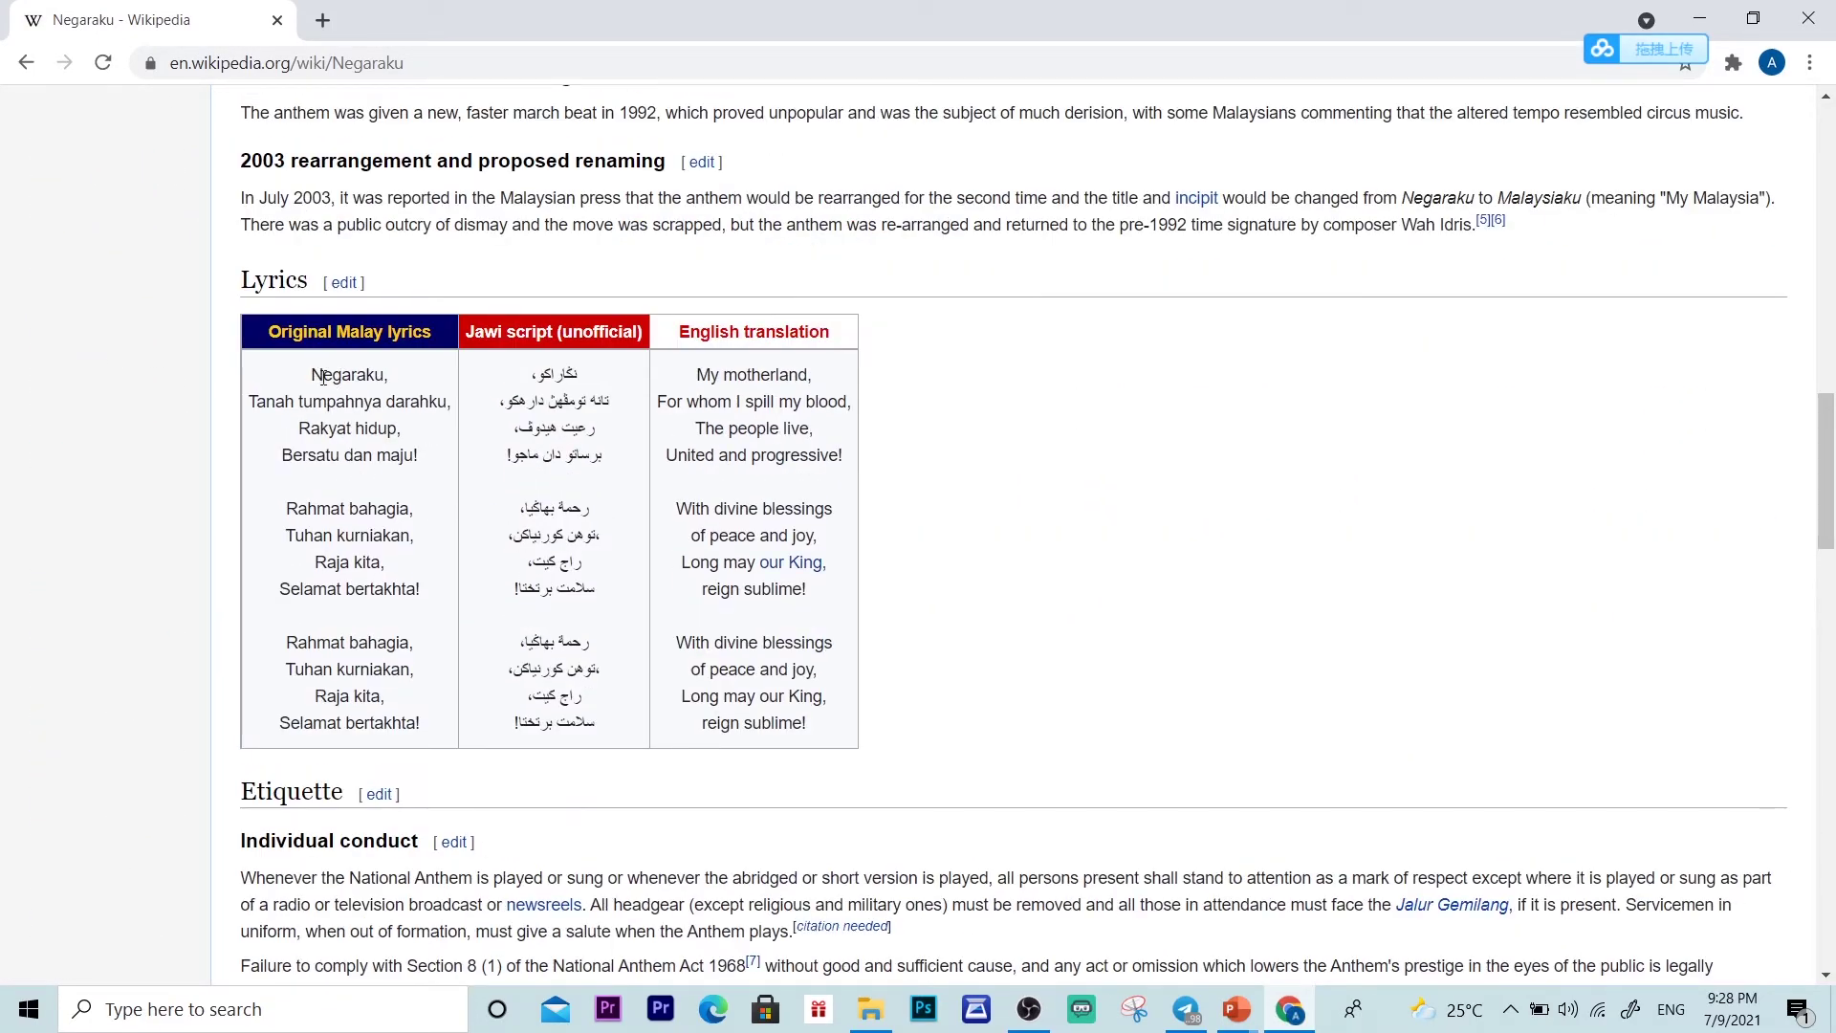
drag(313, 375, 444, 734)
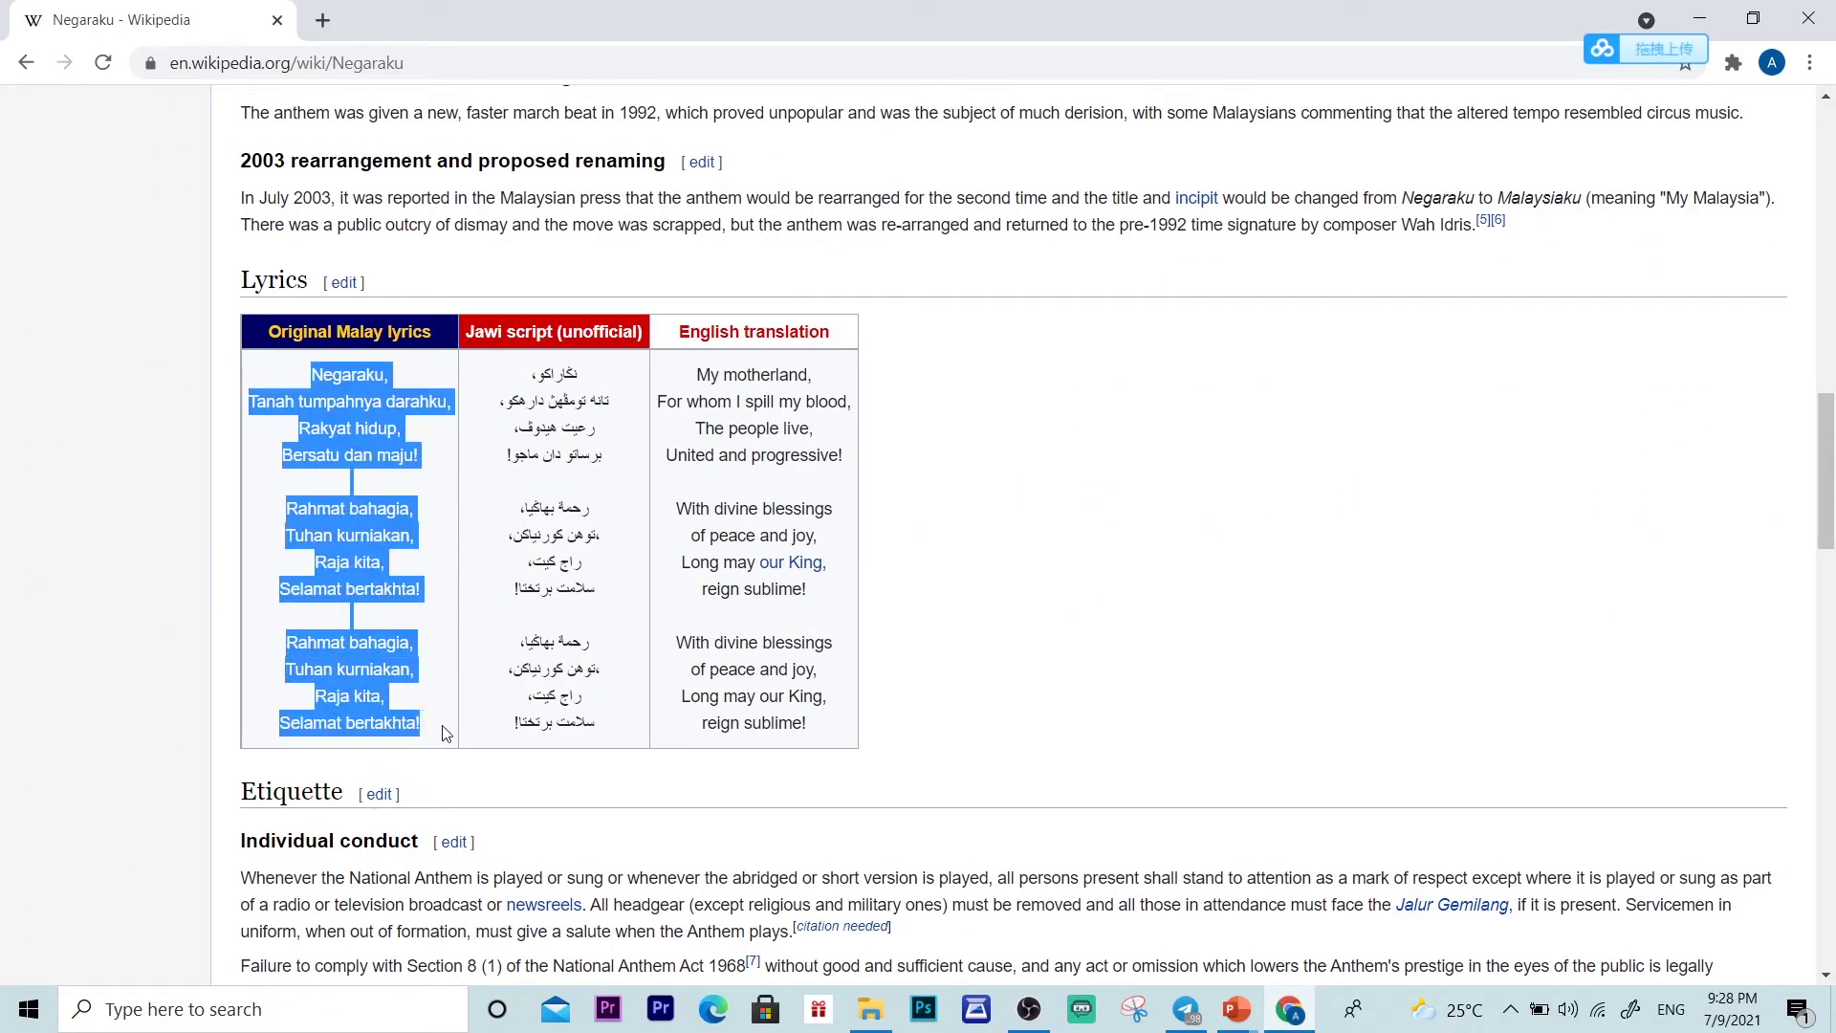
right_click(368, 397)
click(383, 407)
click(1237, 1009)
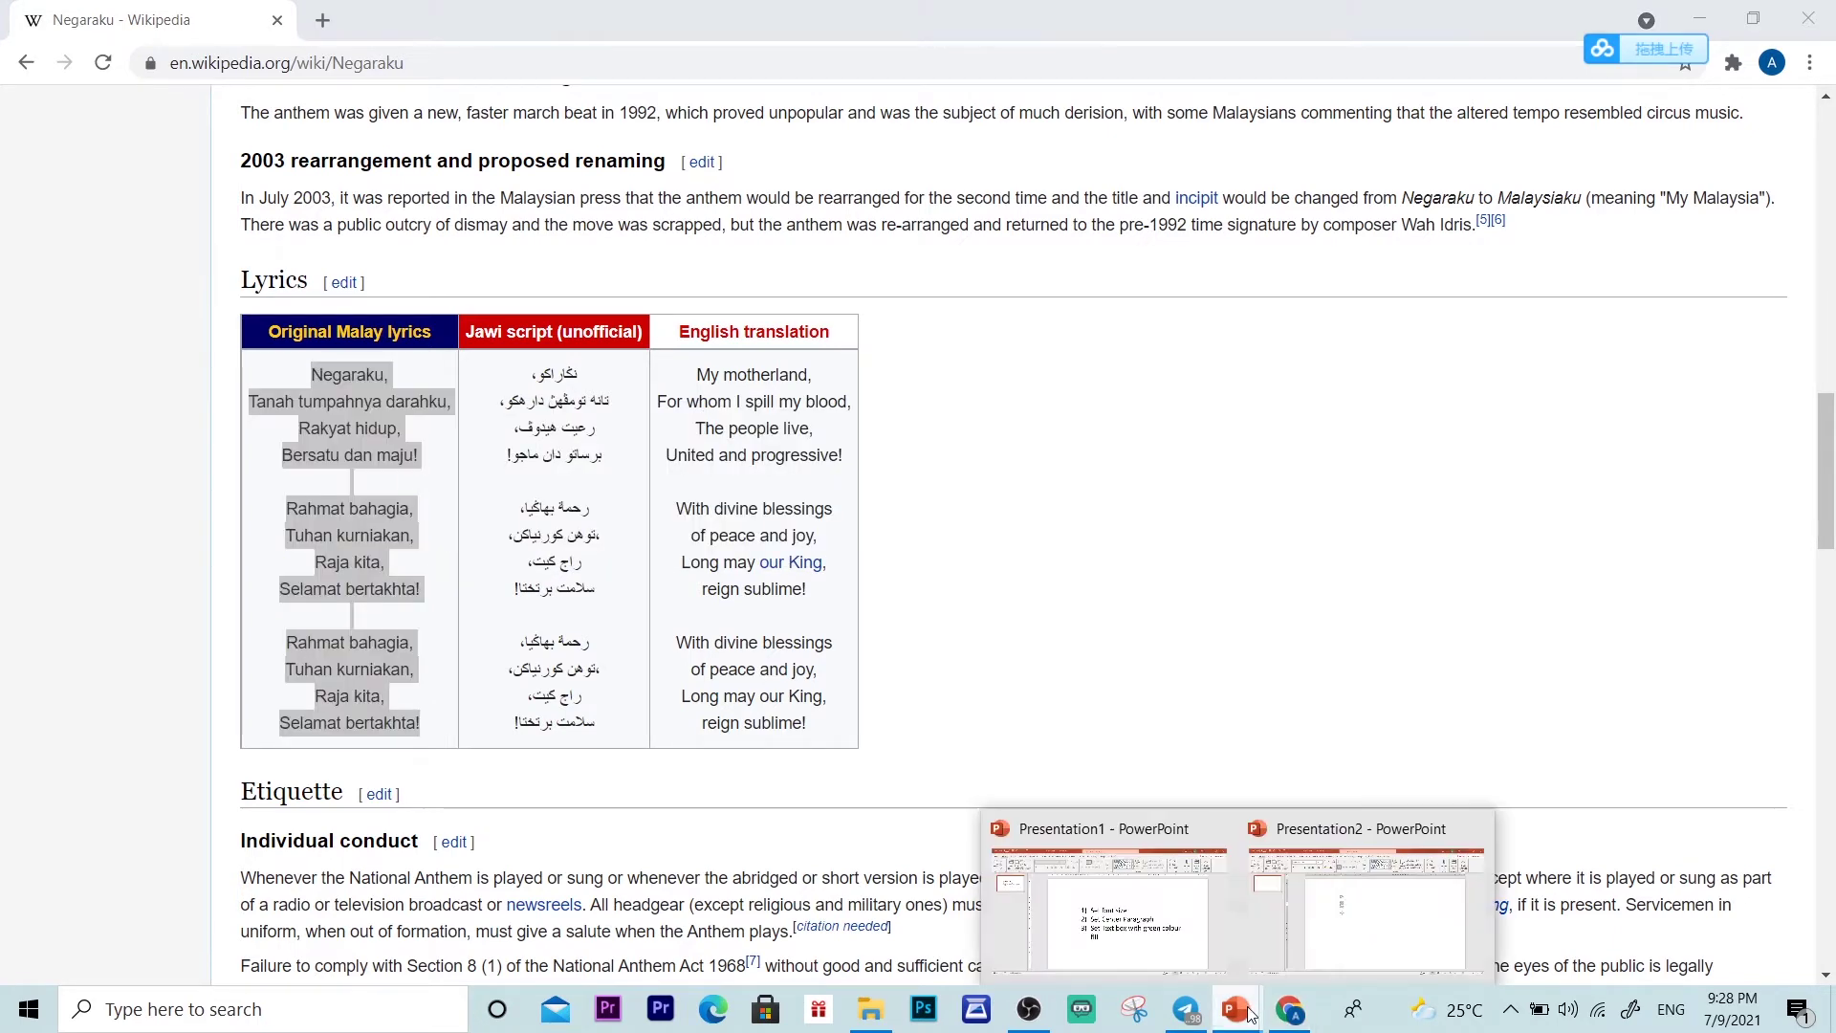
Step: Paste the lyrics into the text box with source formatting, widen it, and nudge it up
click(1286, 926)
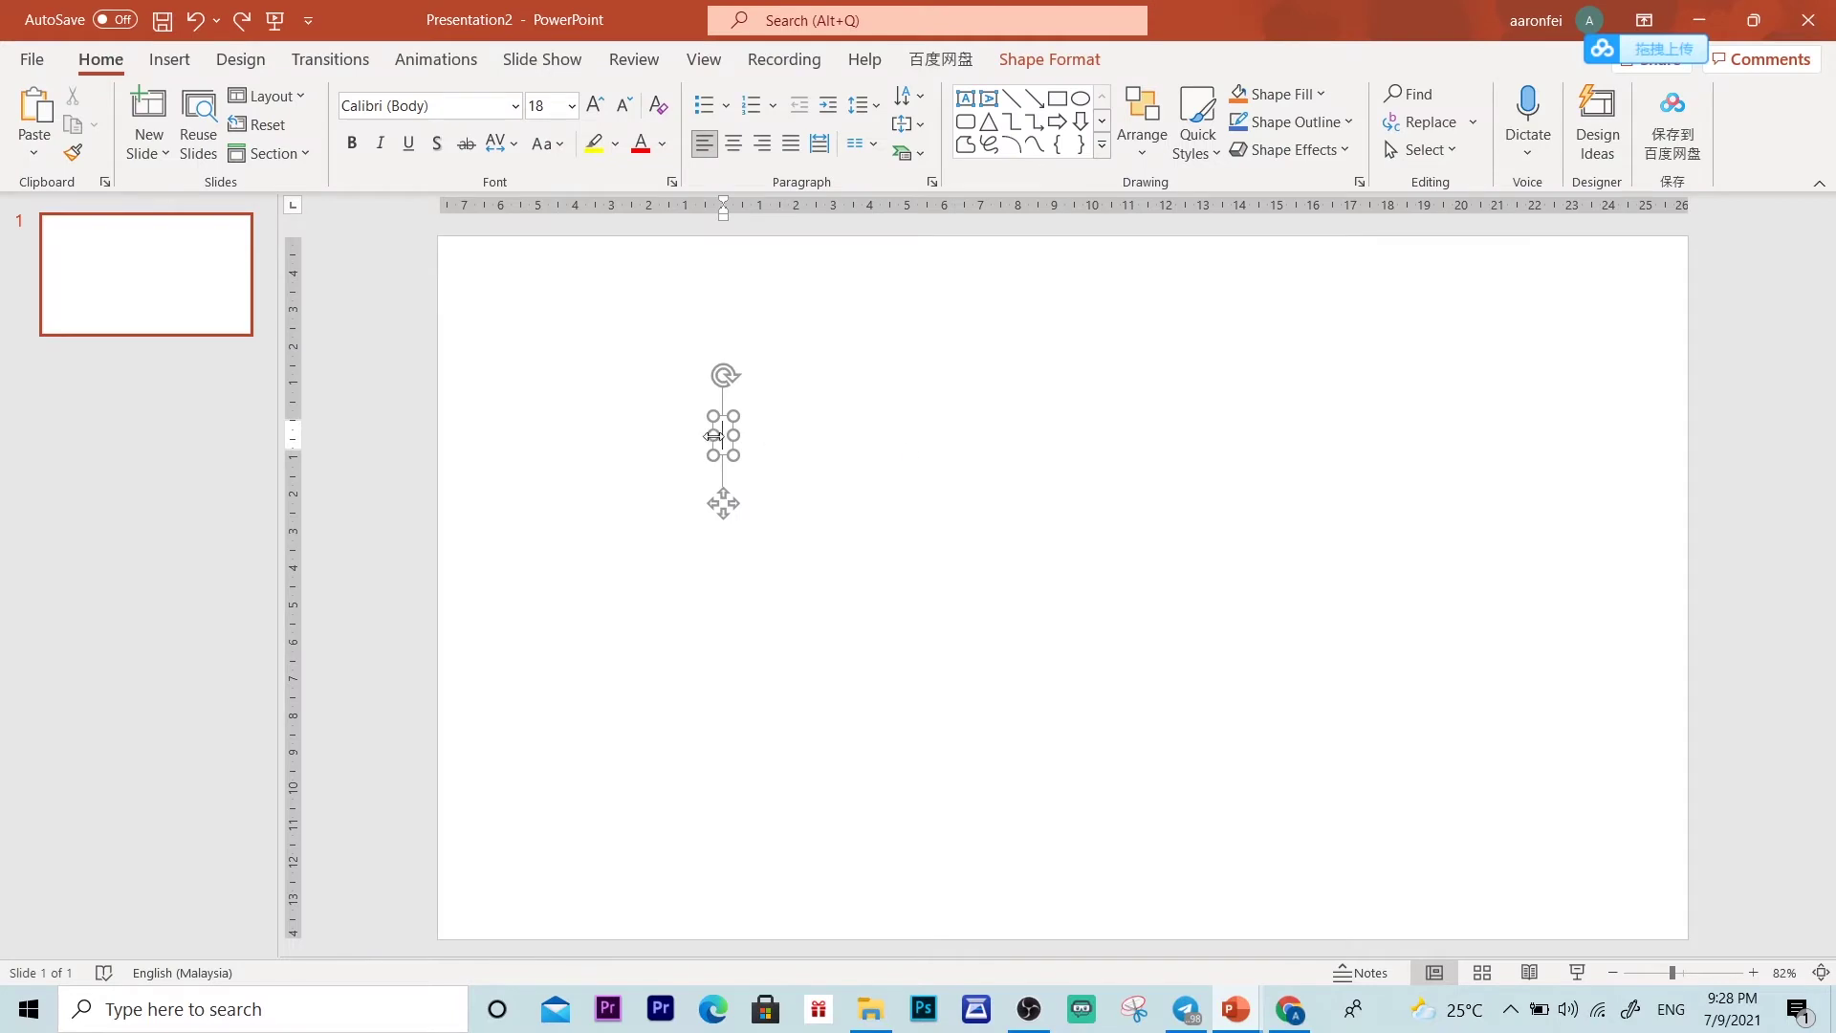
right_click(719, 438)
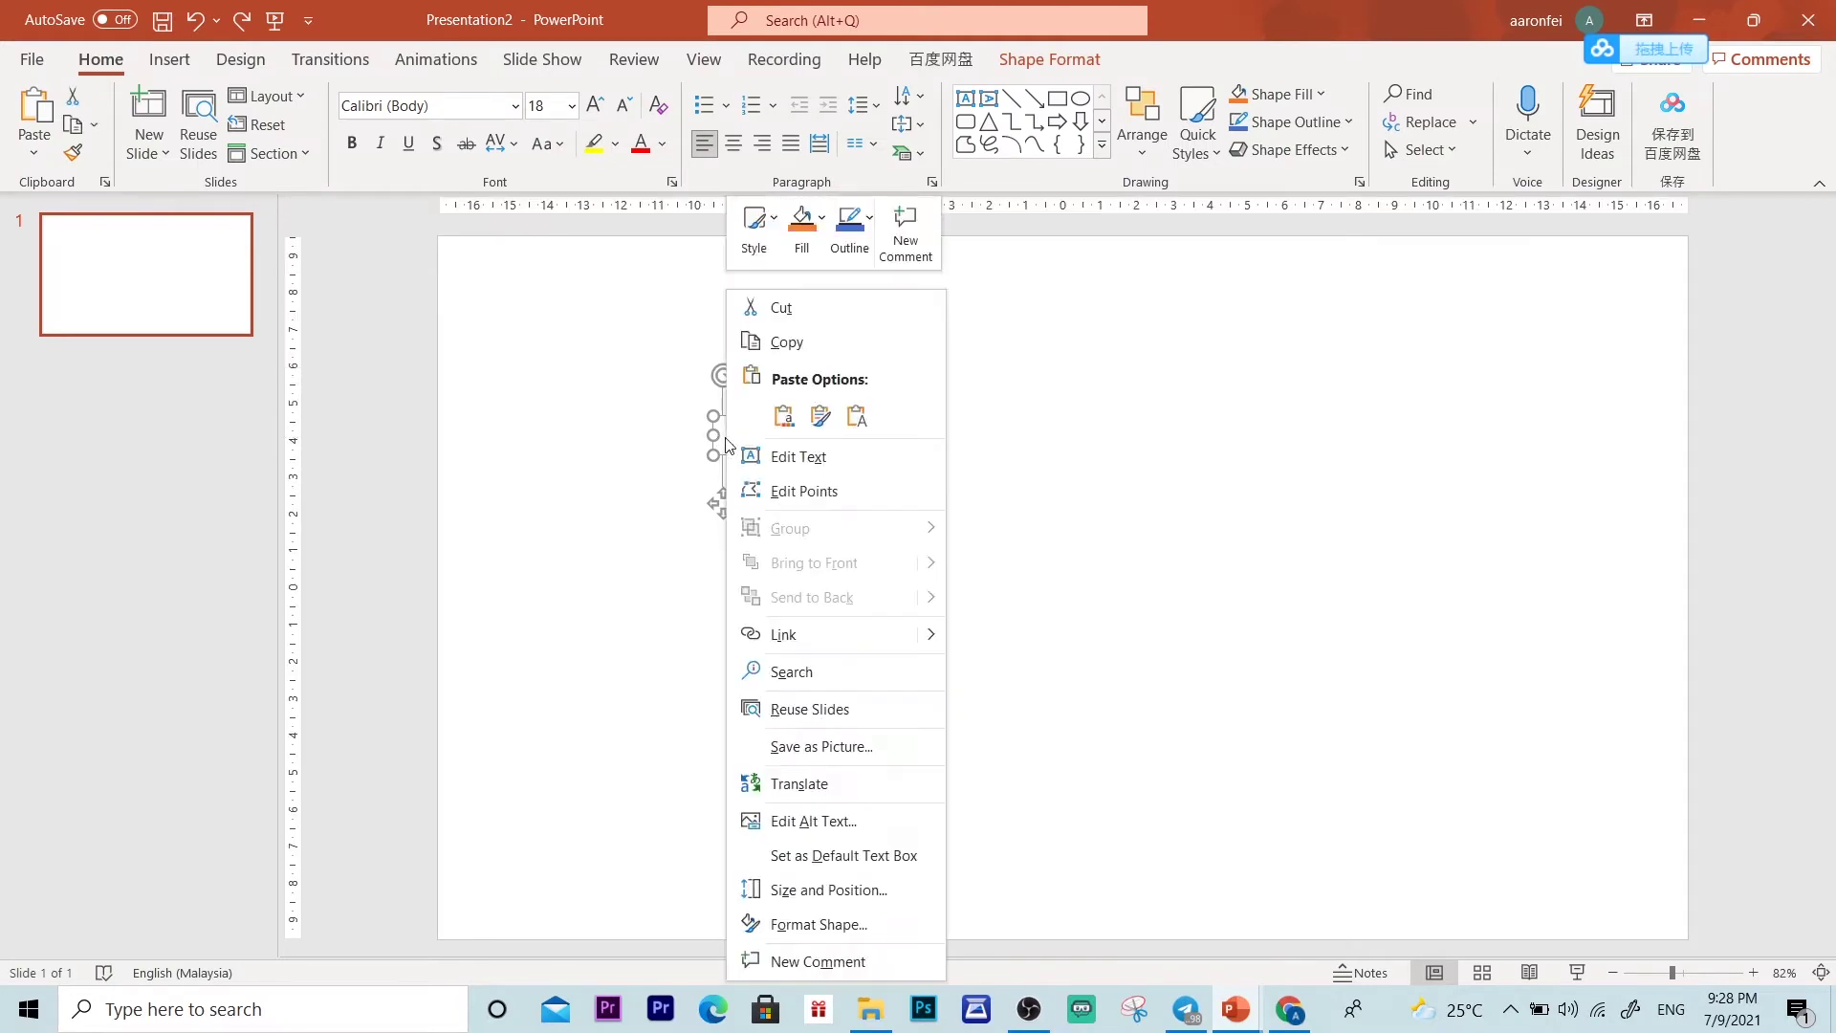
click(782, 417)
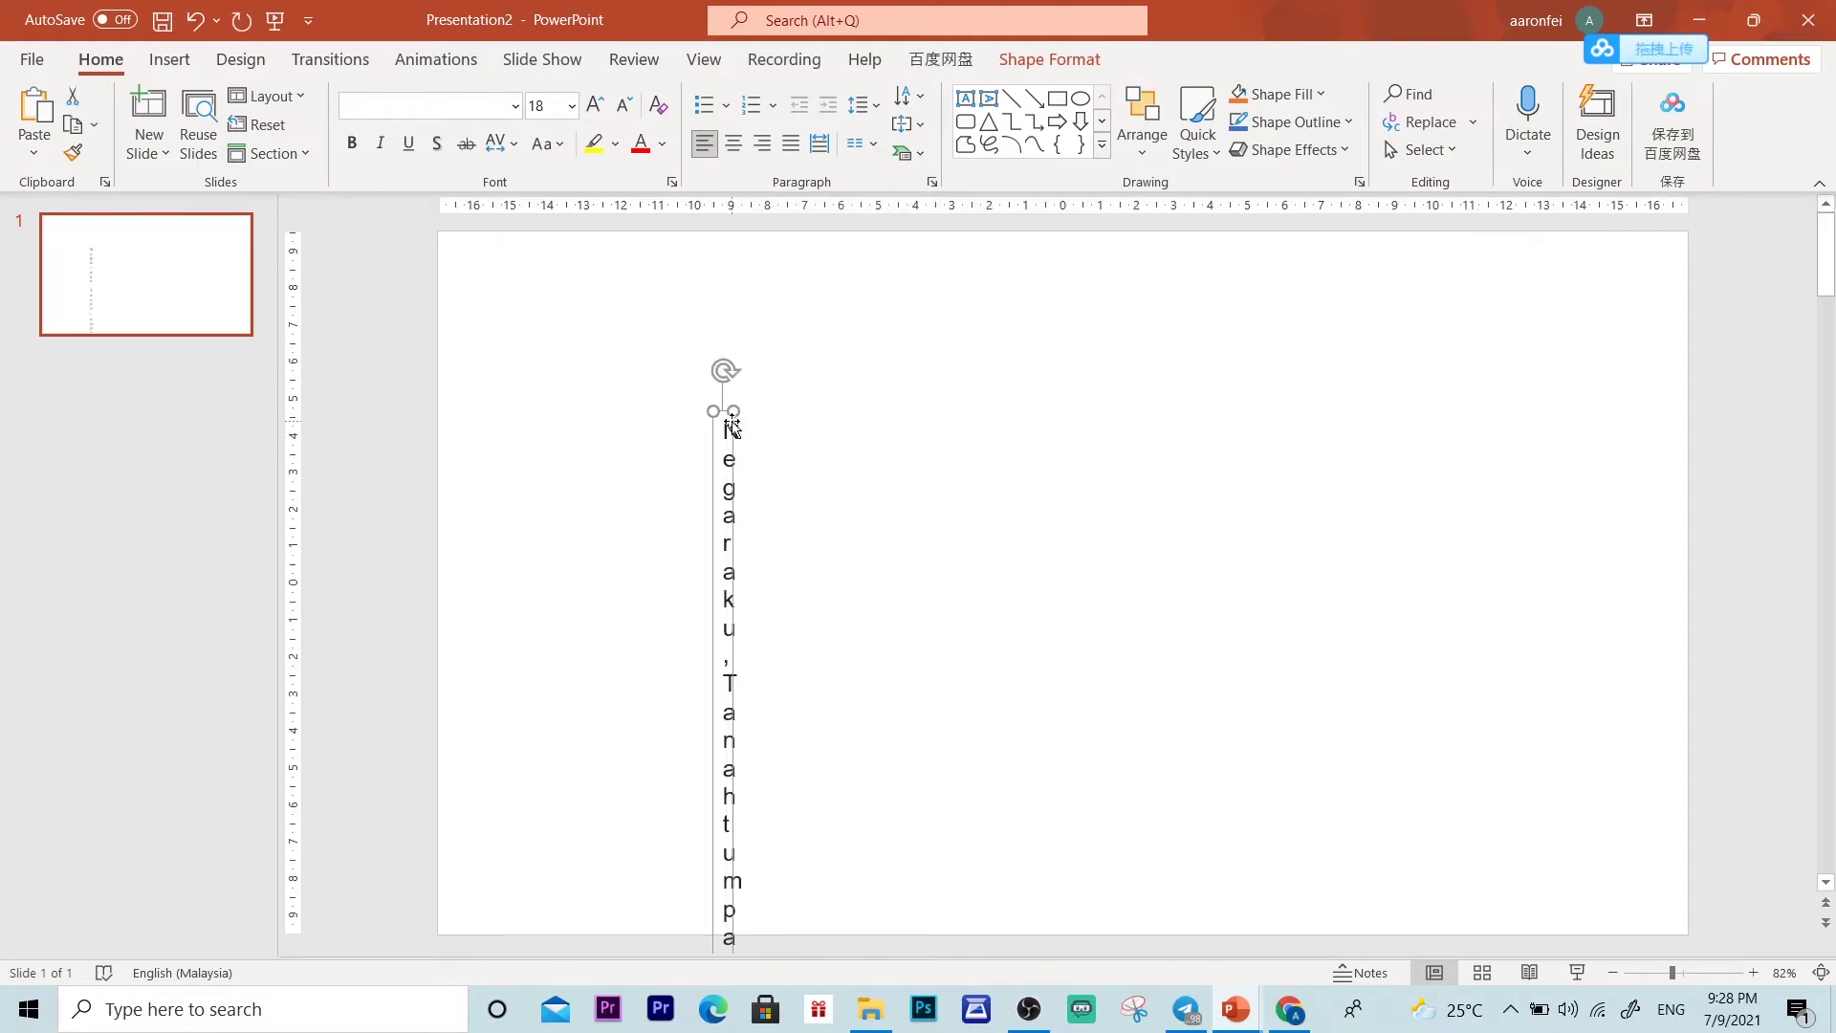
drag(733, 414, 1128, 411)
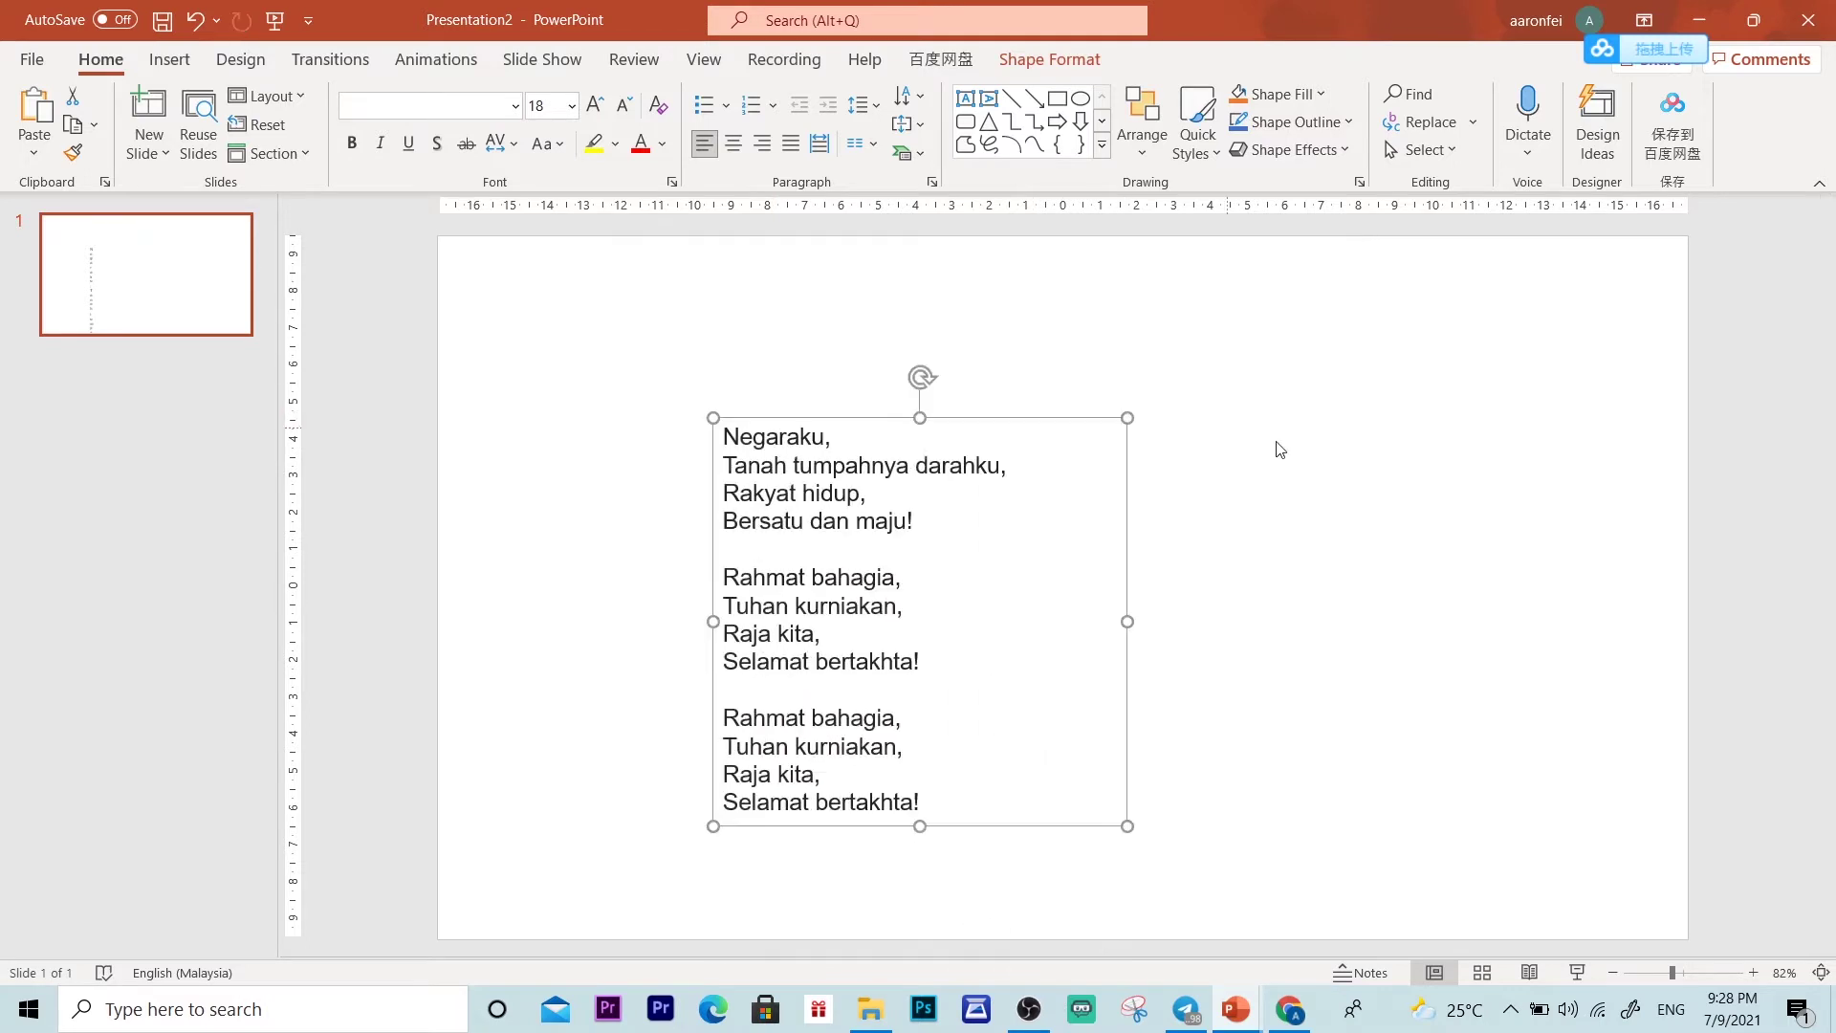
click(1260, 497)
drag(943, 420, 935, 387)
click(1283, 572)
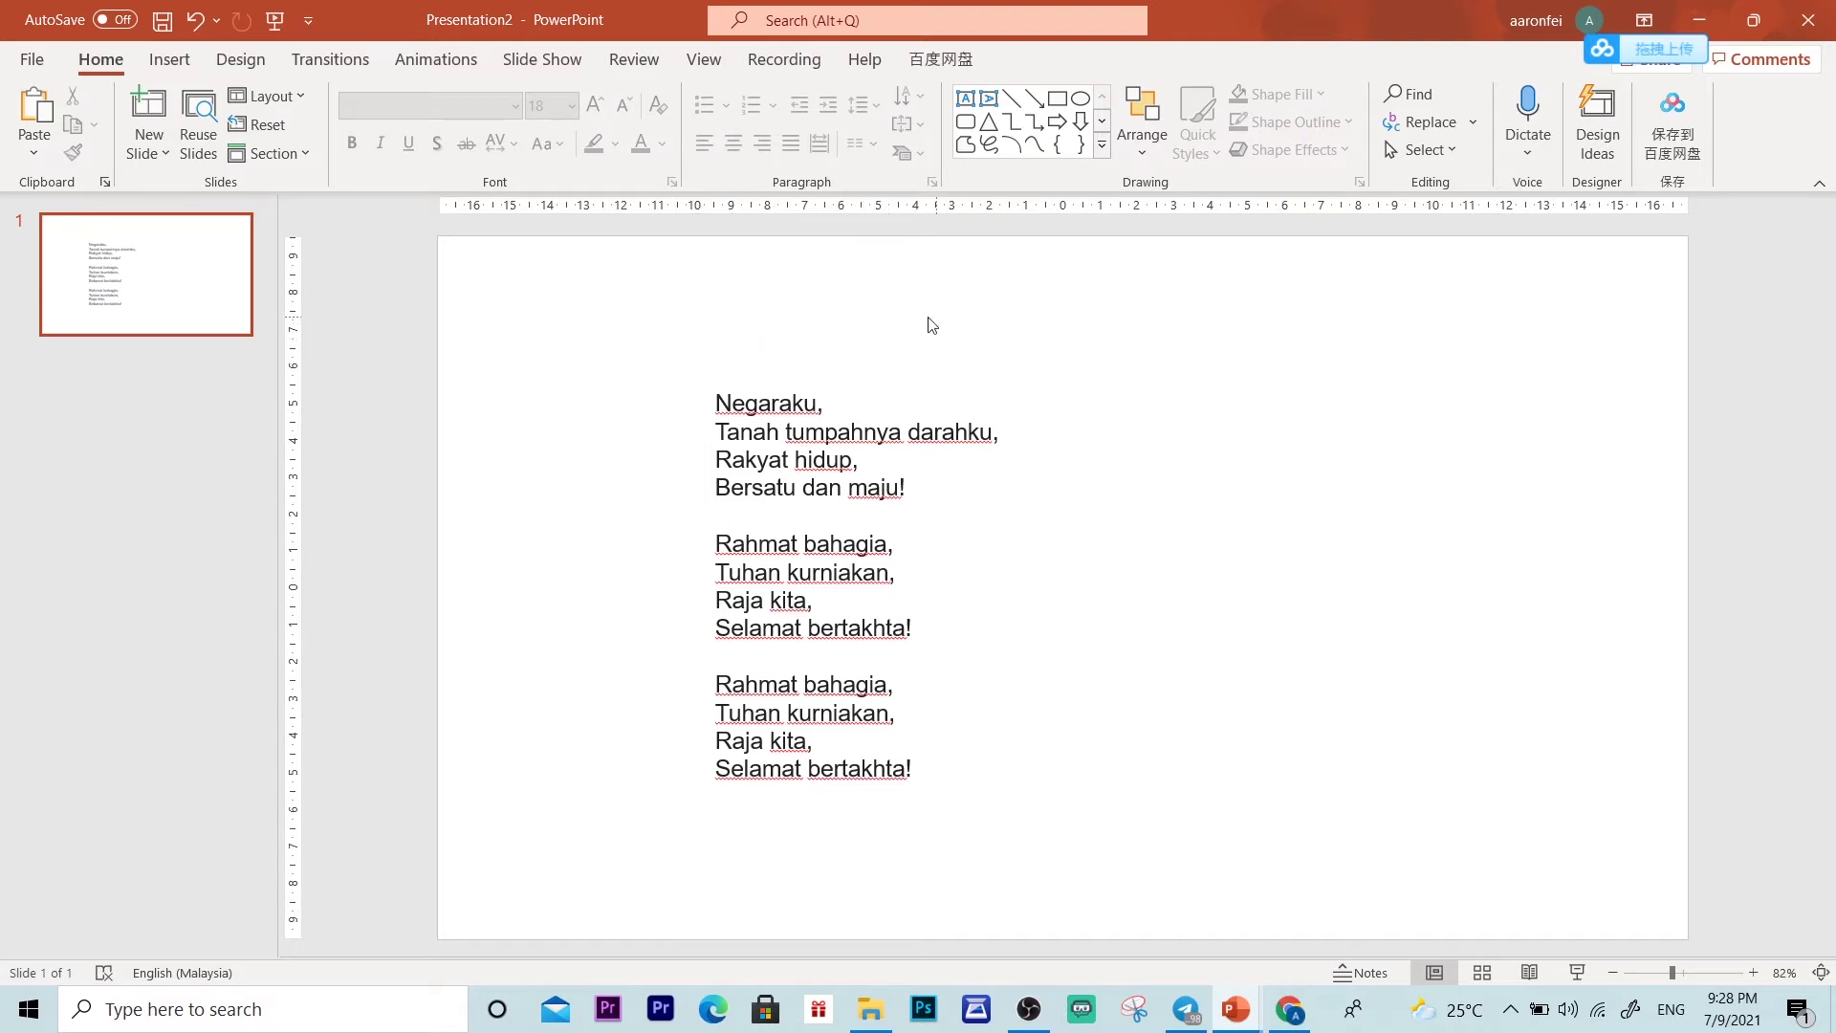
Step: Add a 'Lirik Negaraku' text box above the lyrics, underlined and enlarged to 36 pt
click(165, 59)
click(1192, 120)
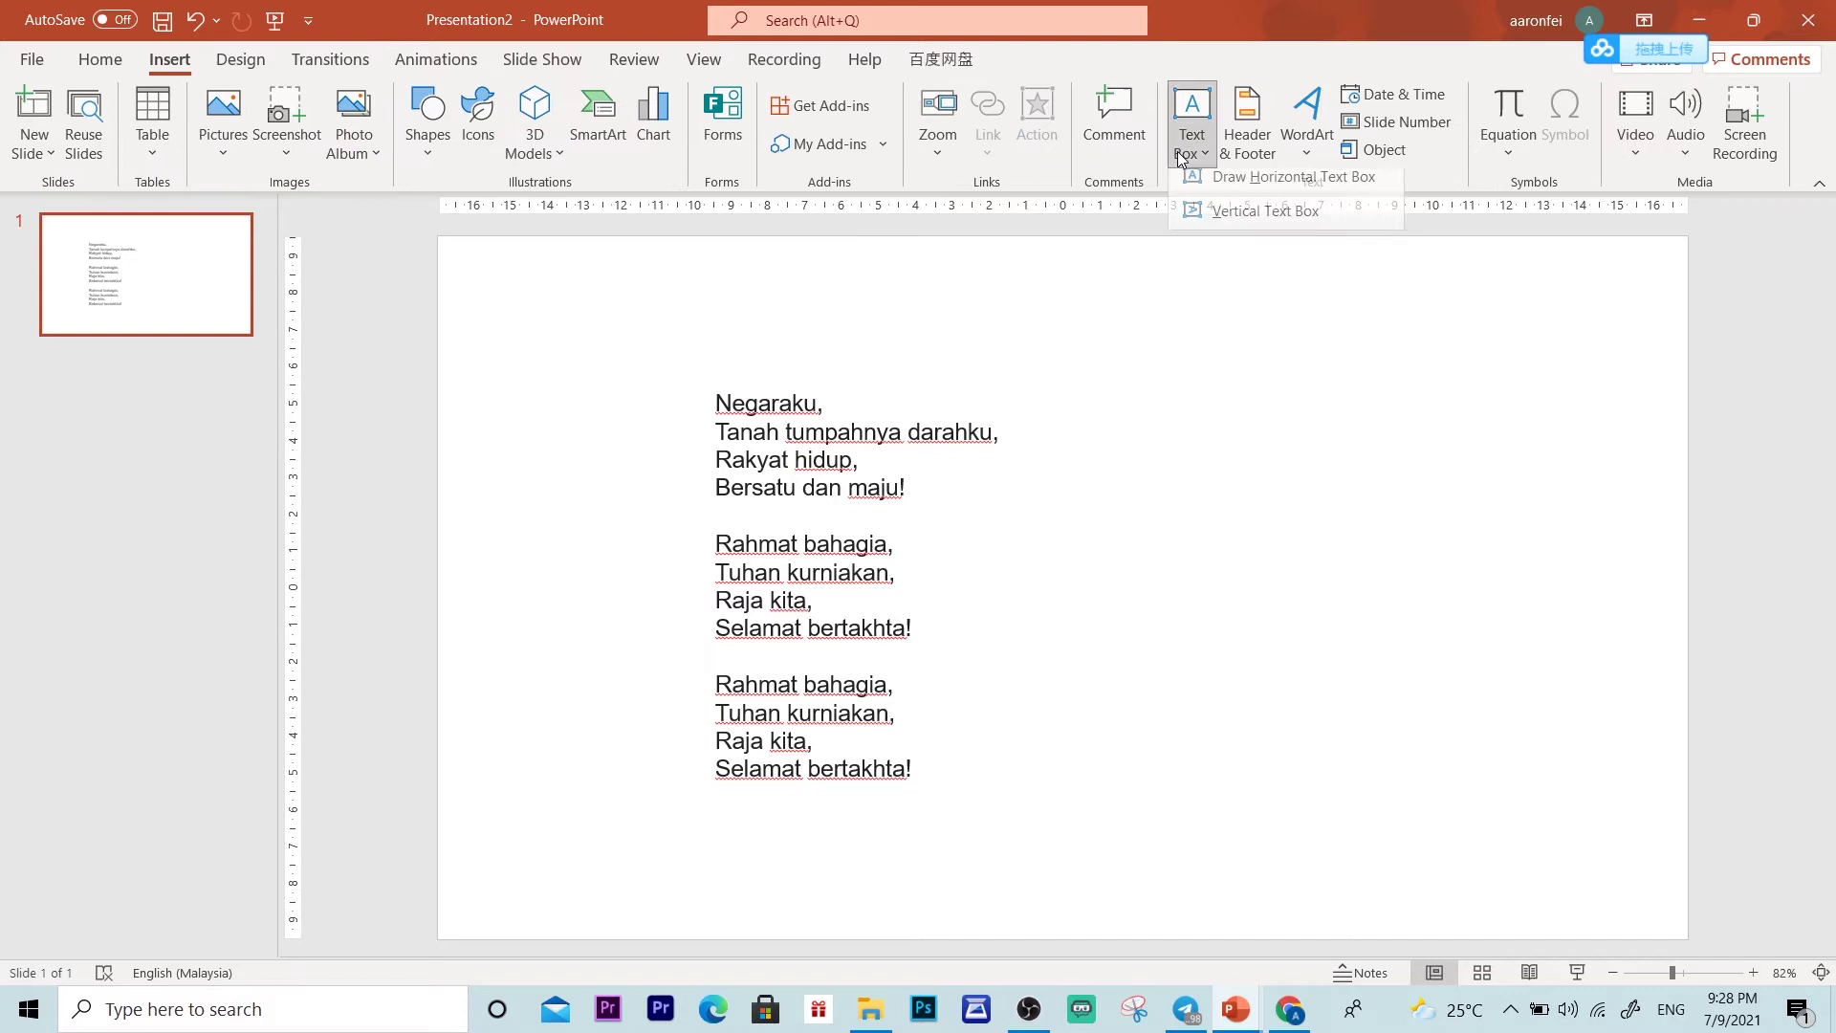
click(1240, 189)
click(748, 315)
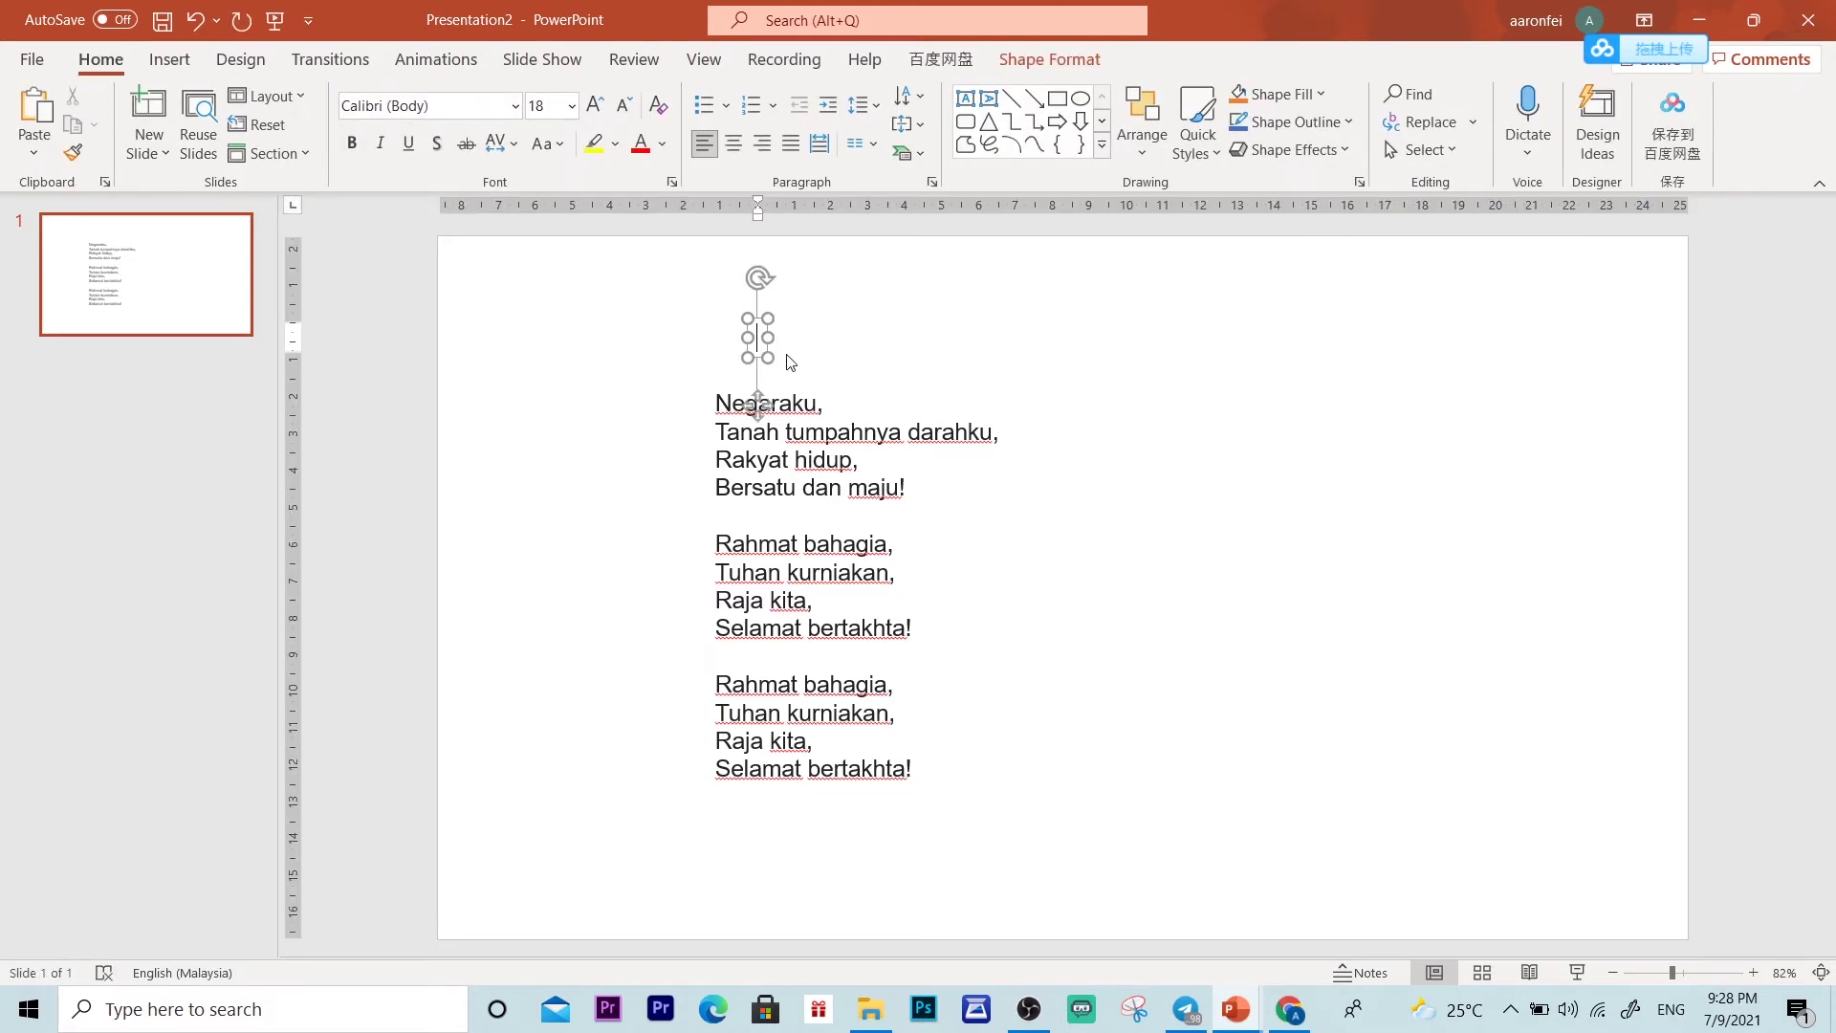
text(Lirik)
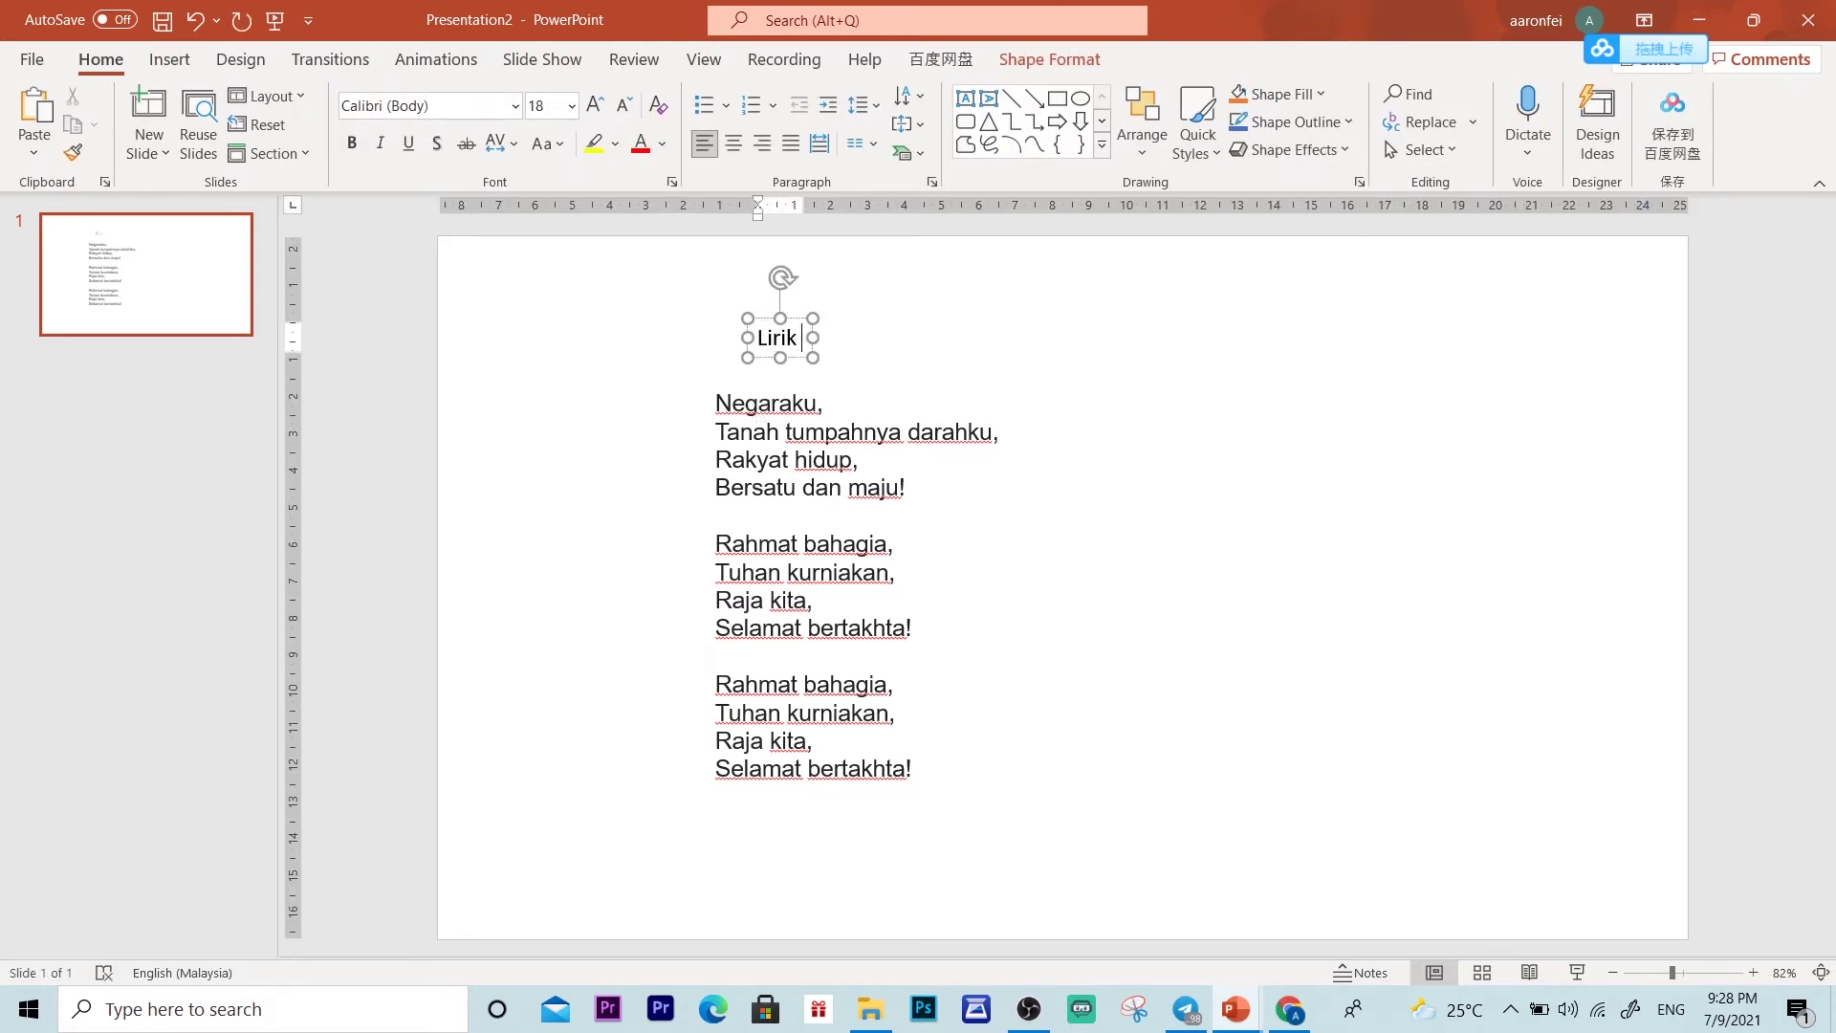
text( Negarak)
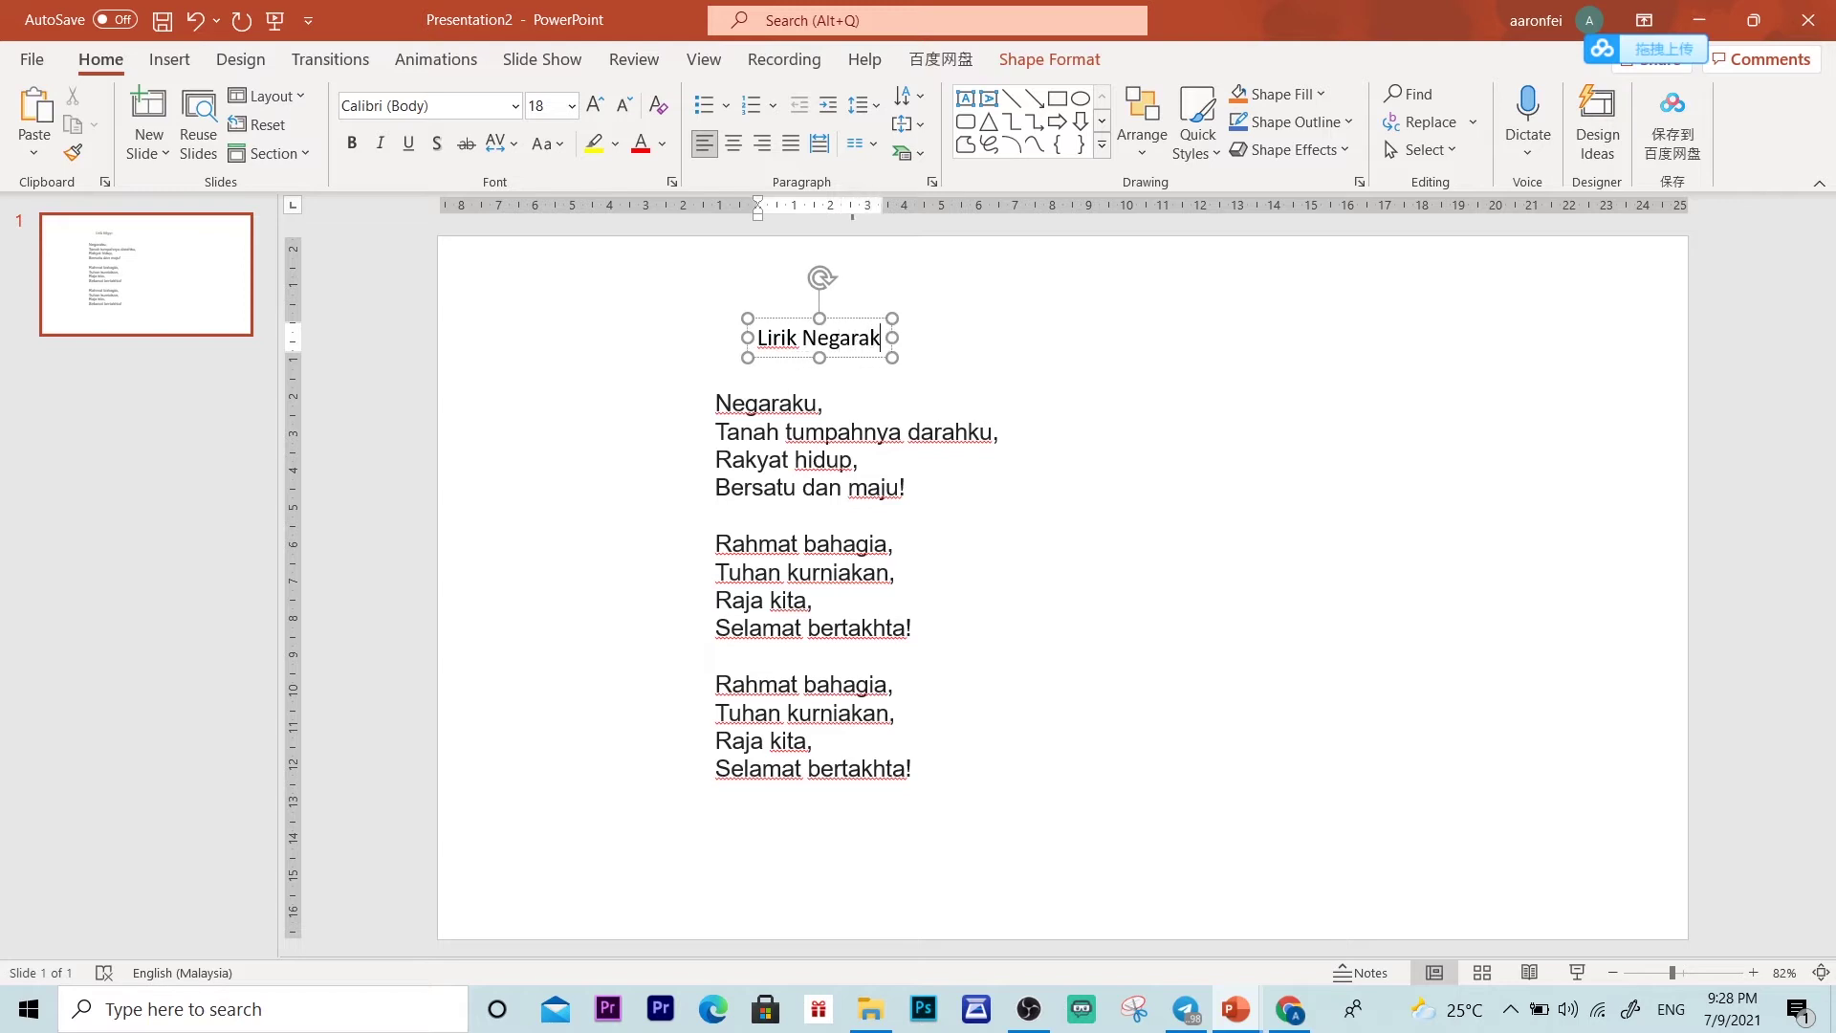
text(u)
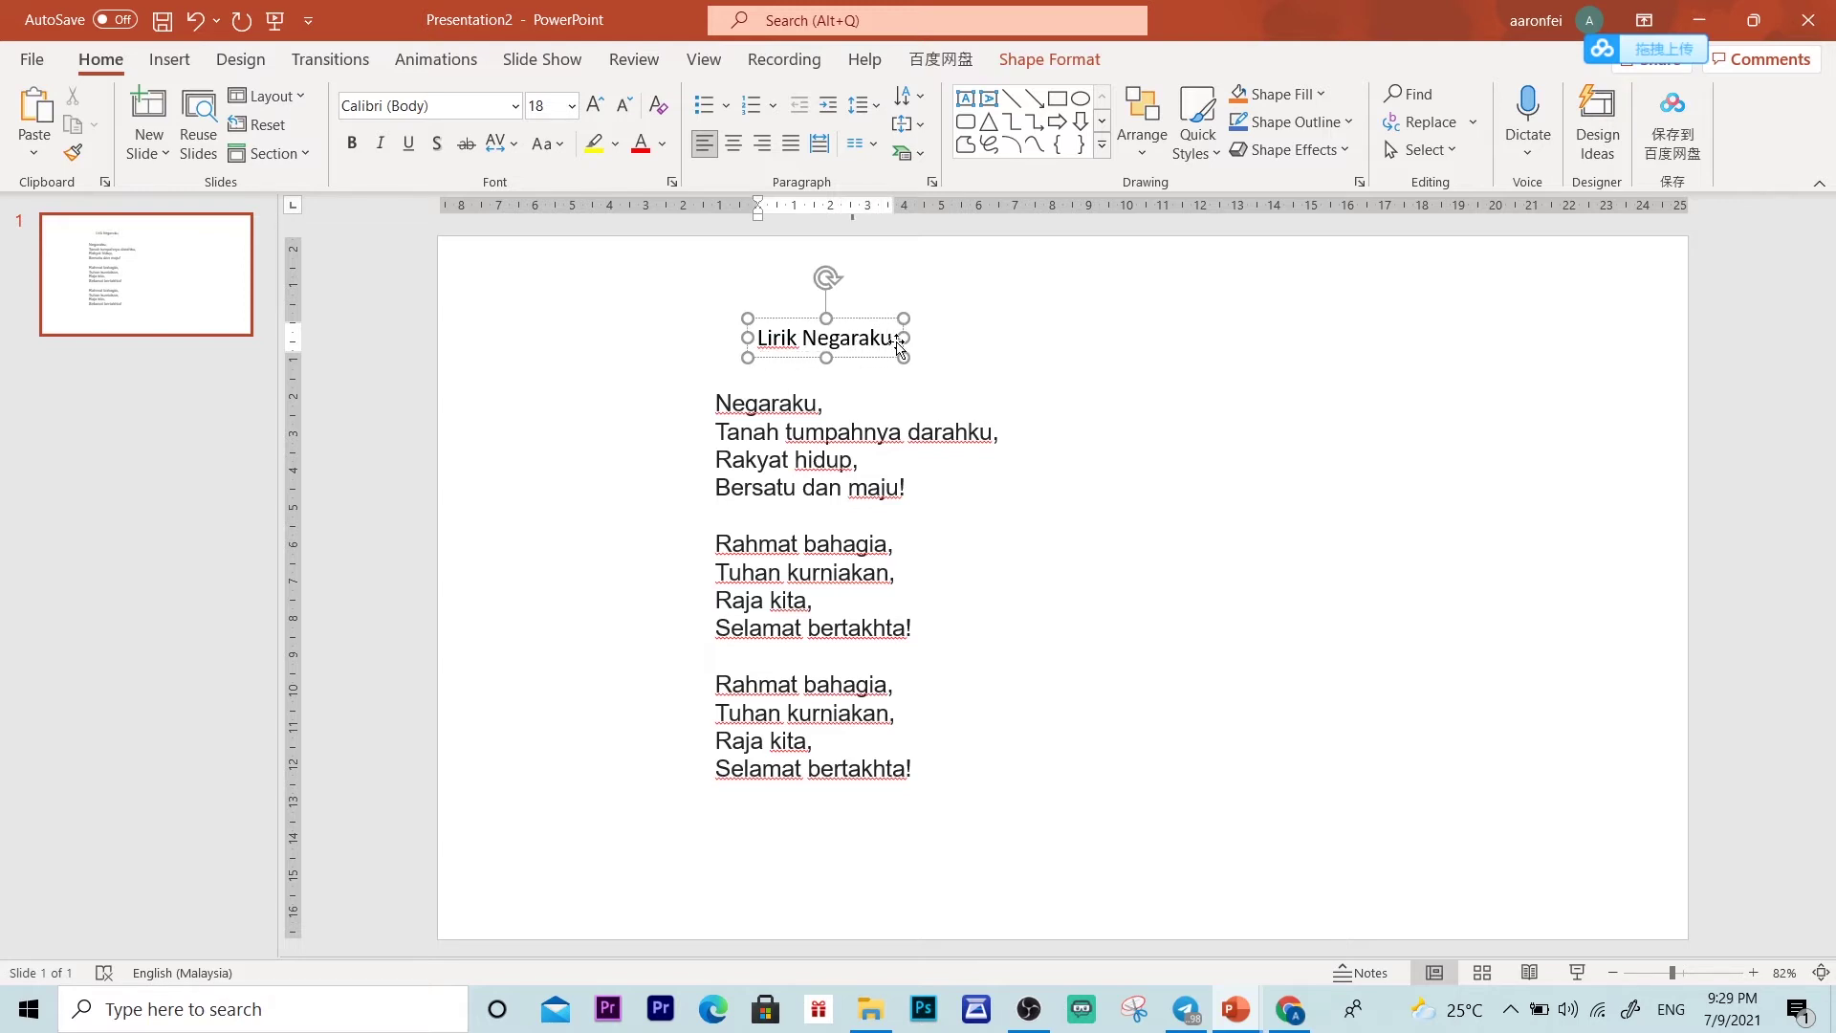
key(ctrl+a)
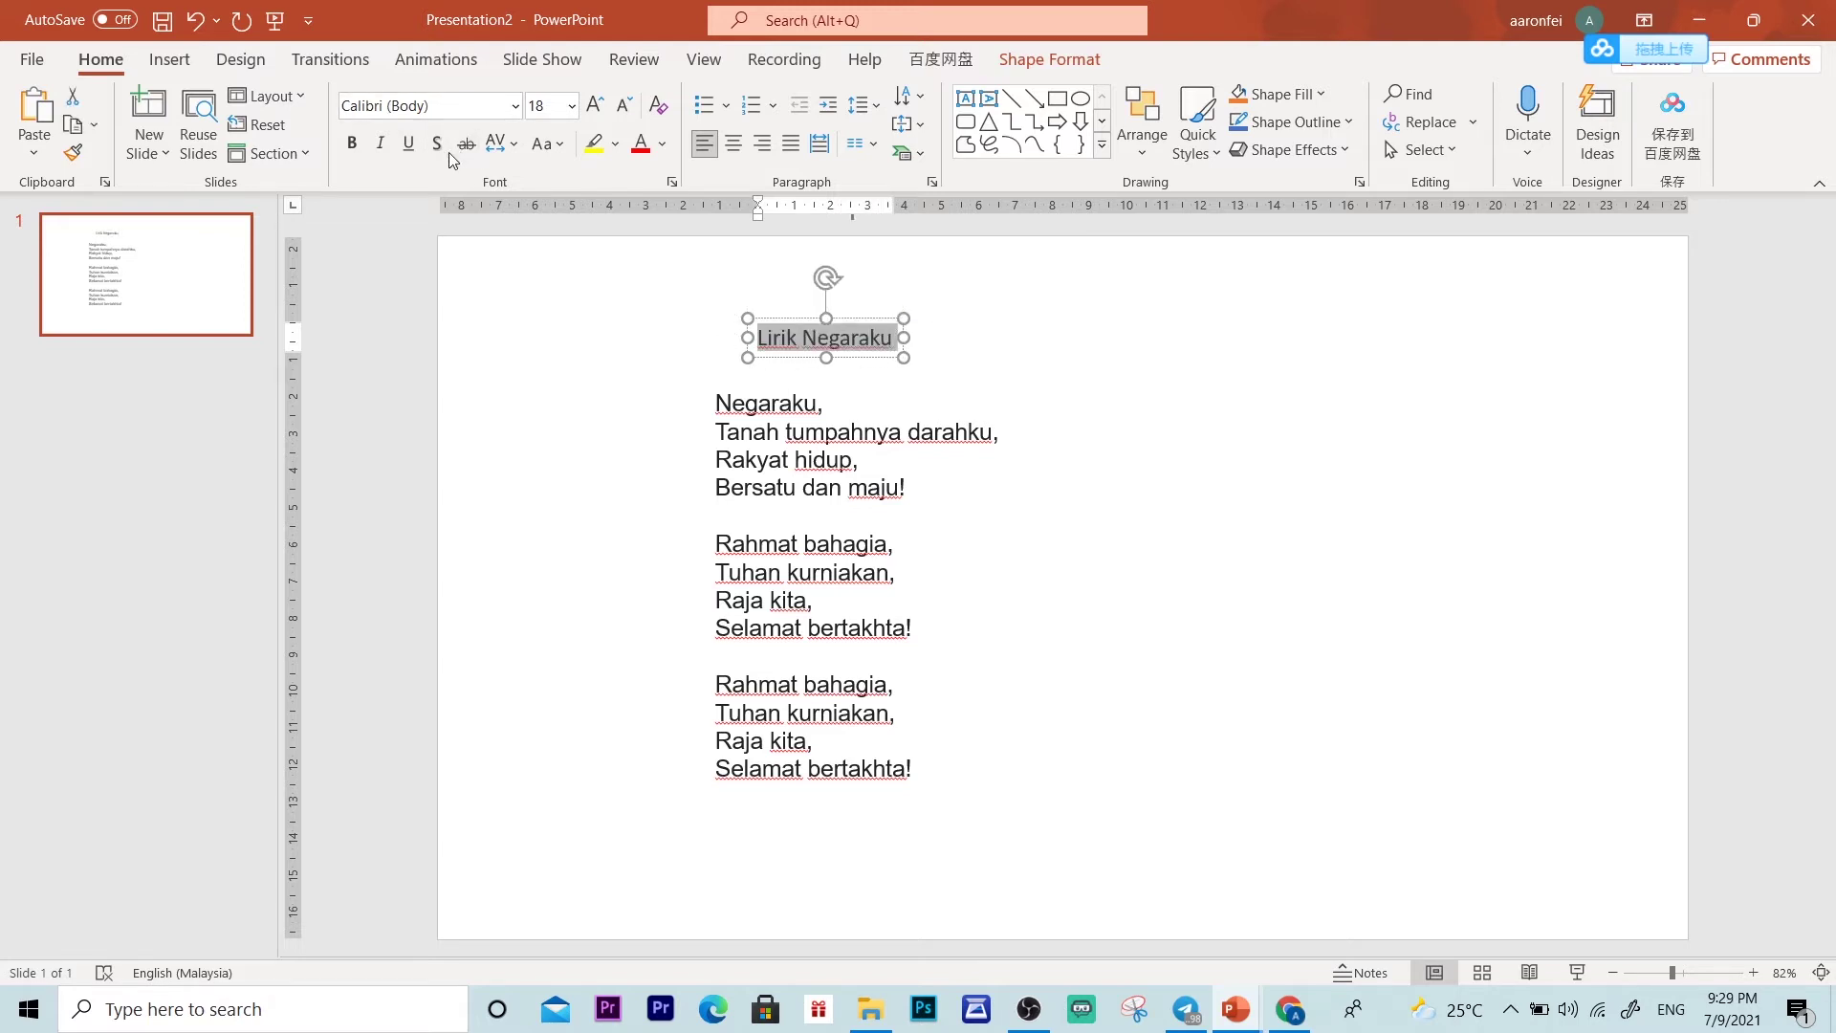
click(409, 144)
click(595, 105)
click(595, 105)
click(594, 105)
click(595, 105)
click(595, 105)
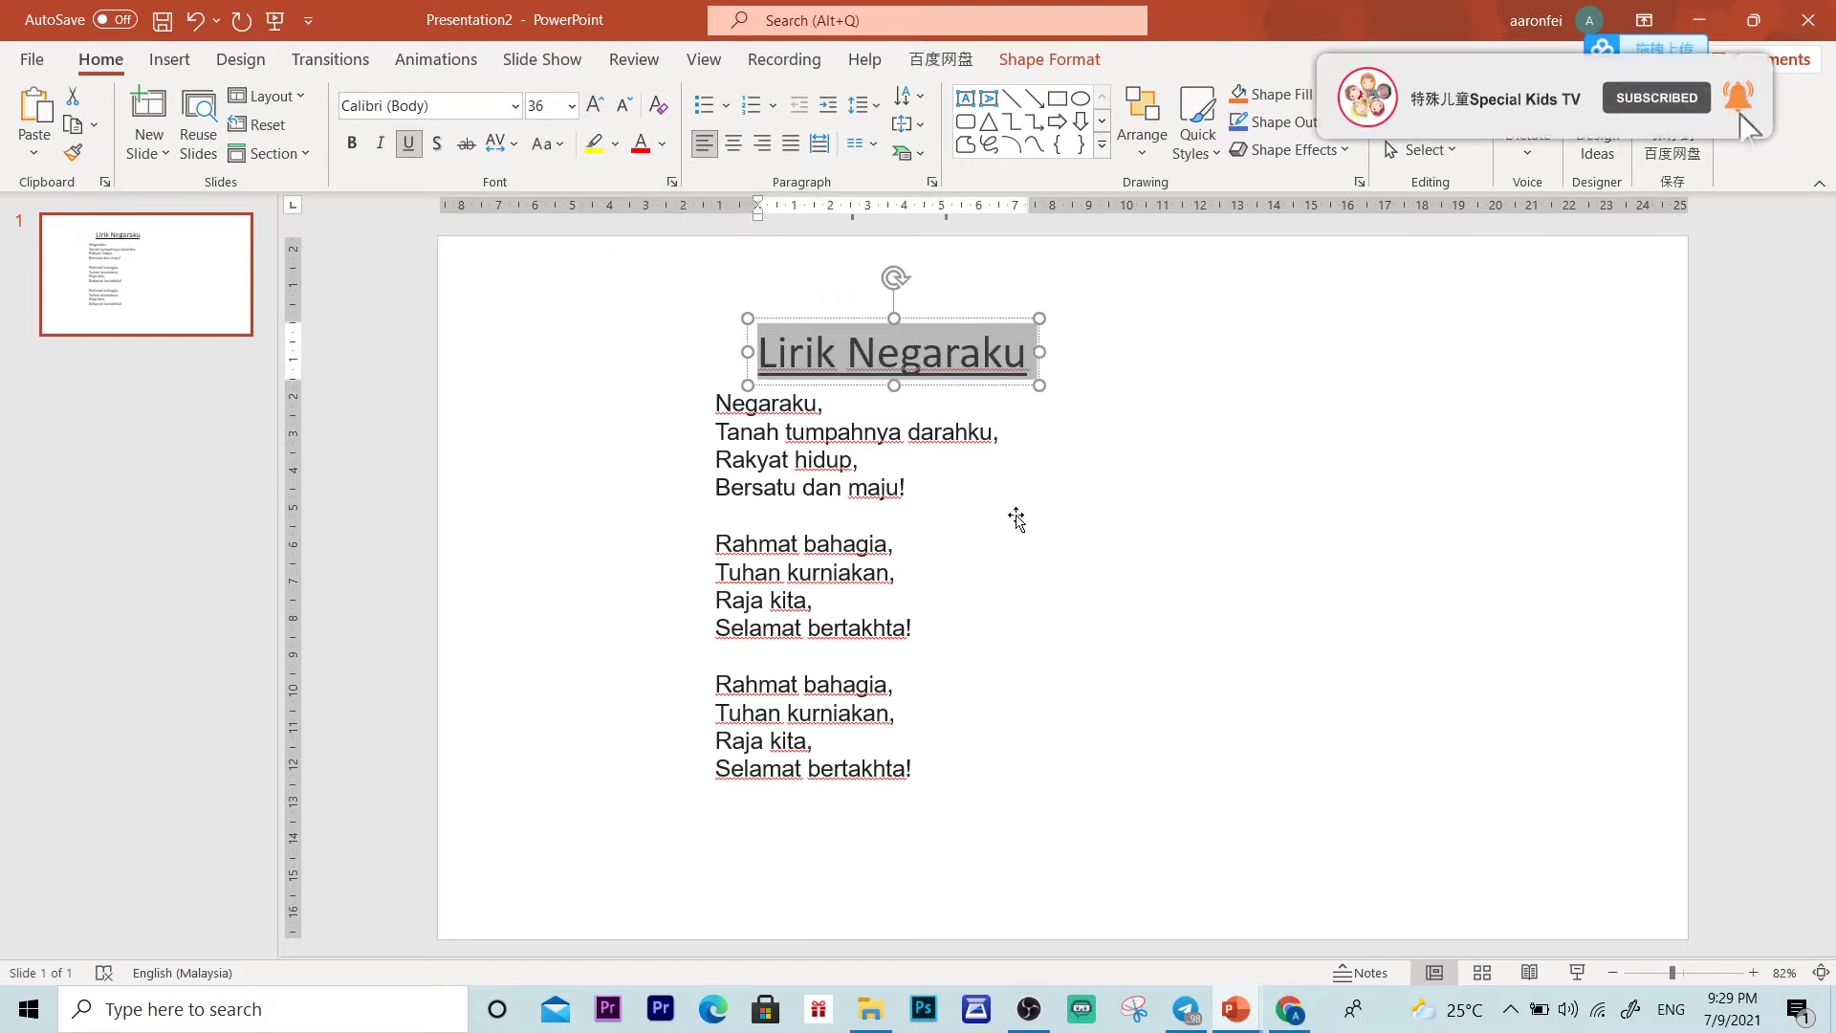
Step: Move the lyrics box down and right, and the title up and right
click(850, 486)
drag(749, 384, 780, 413)
click(797, 355)
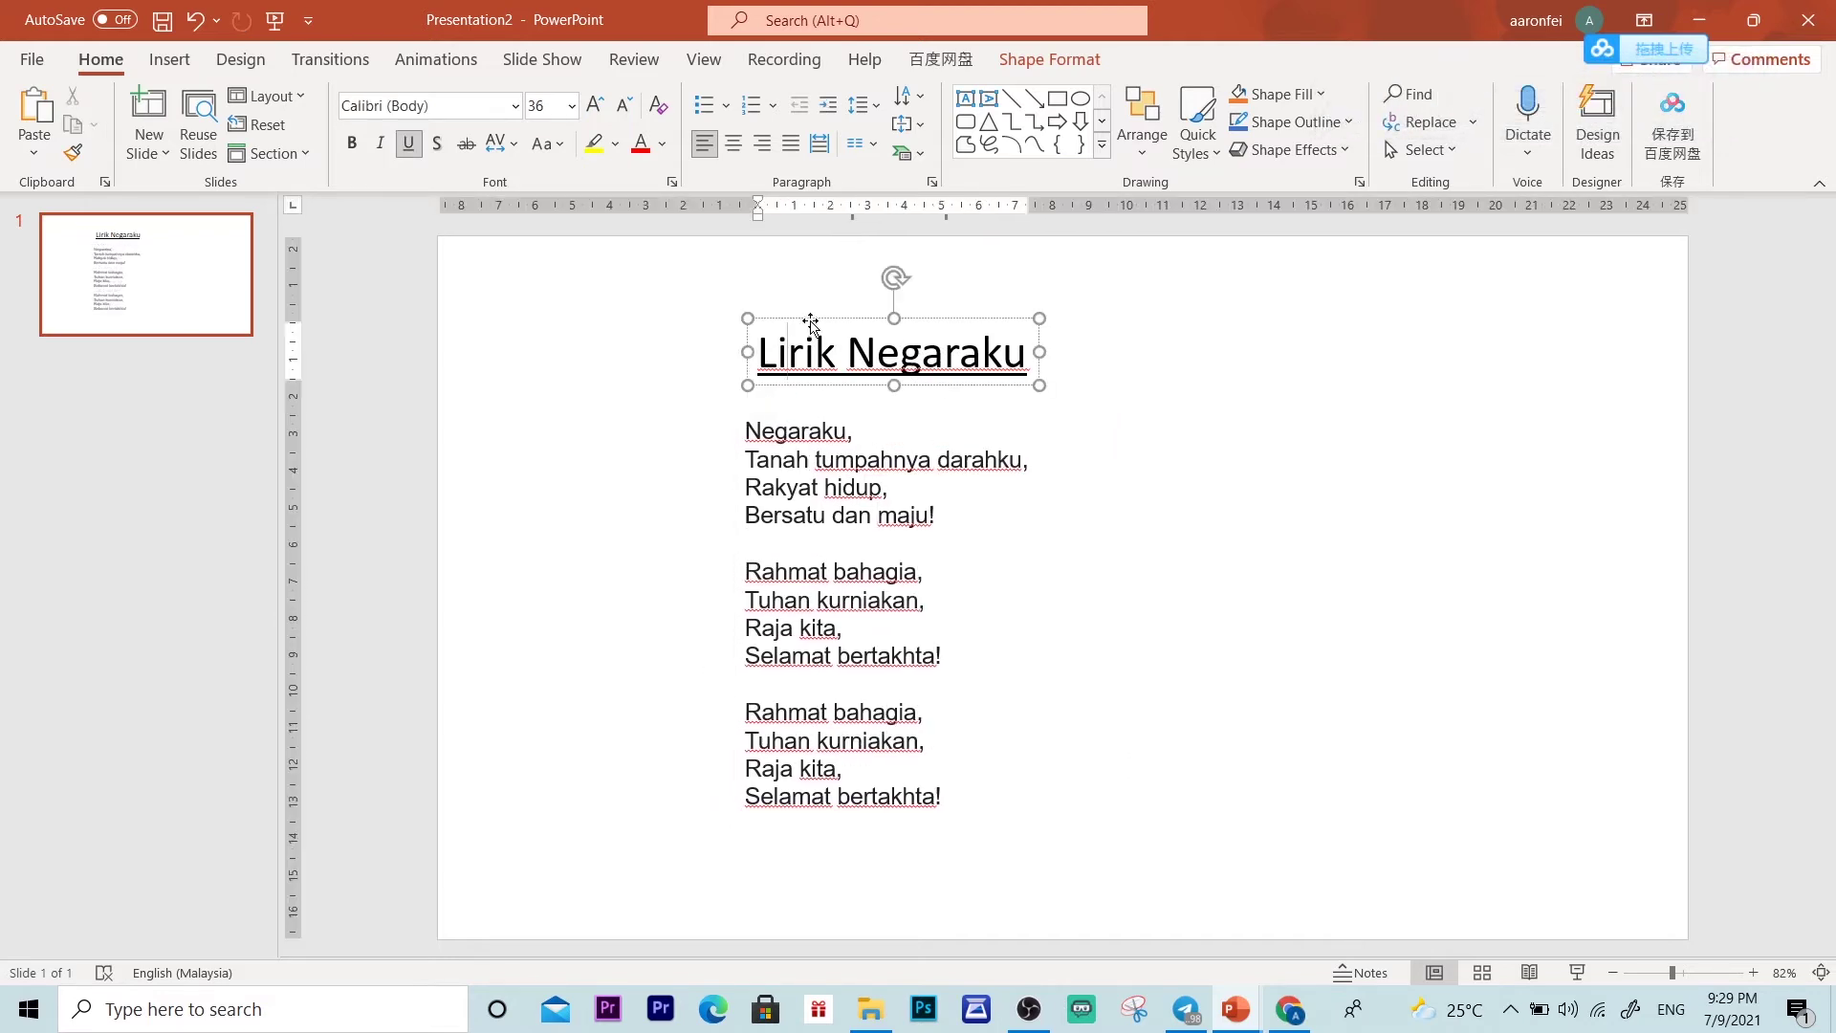
mouse_move(807, 316)
mouse_down()
mouse_move(975, 291)
mouse_move(953, 325)
mouse_move(1191, 325)
mouse_up()
Step: Reselect the Lirik Negaraku title and keep its font as Calibri
click(817, 487)
click(1036, 343)
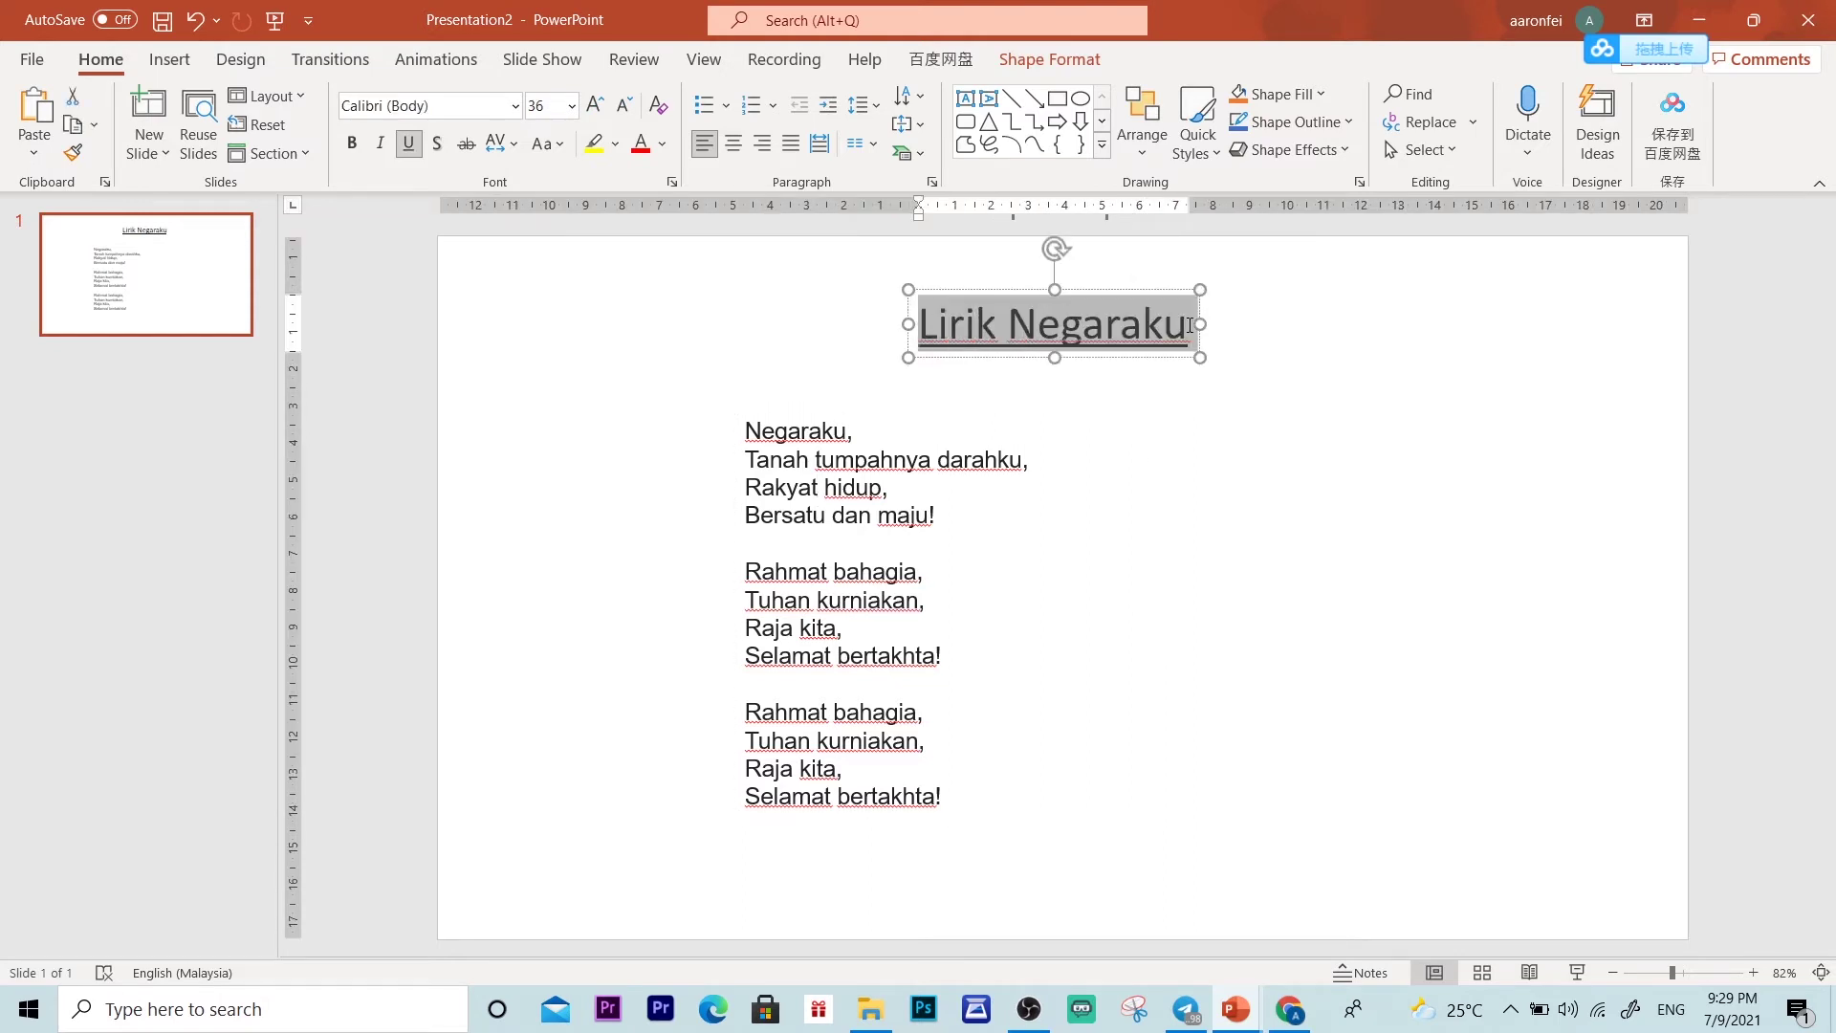
click(517, 106)
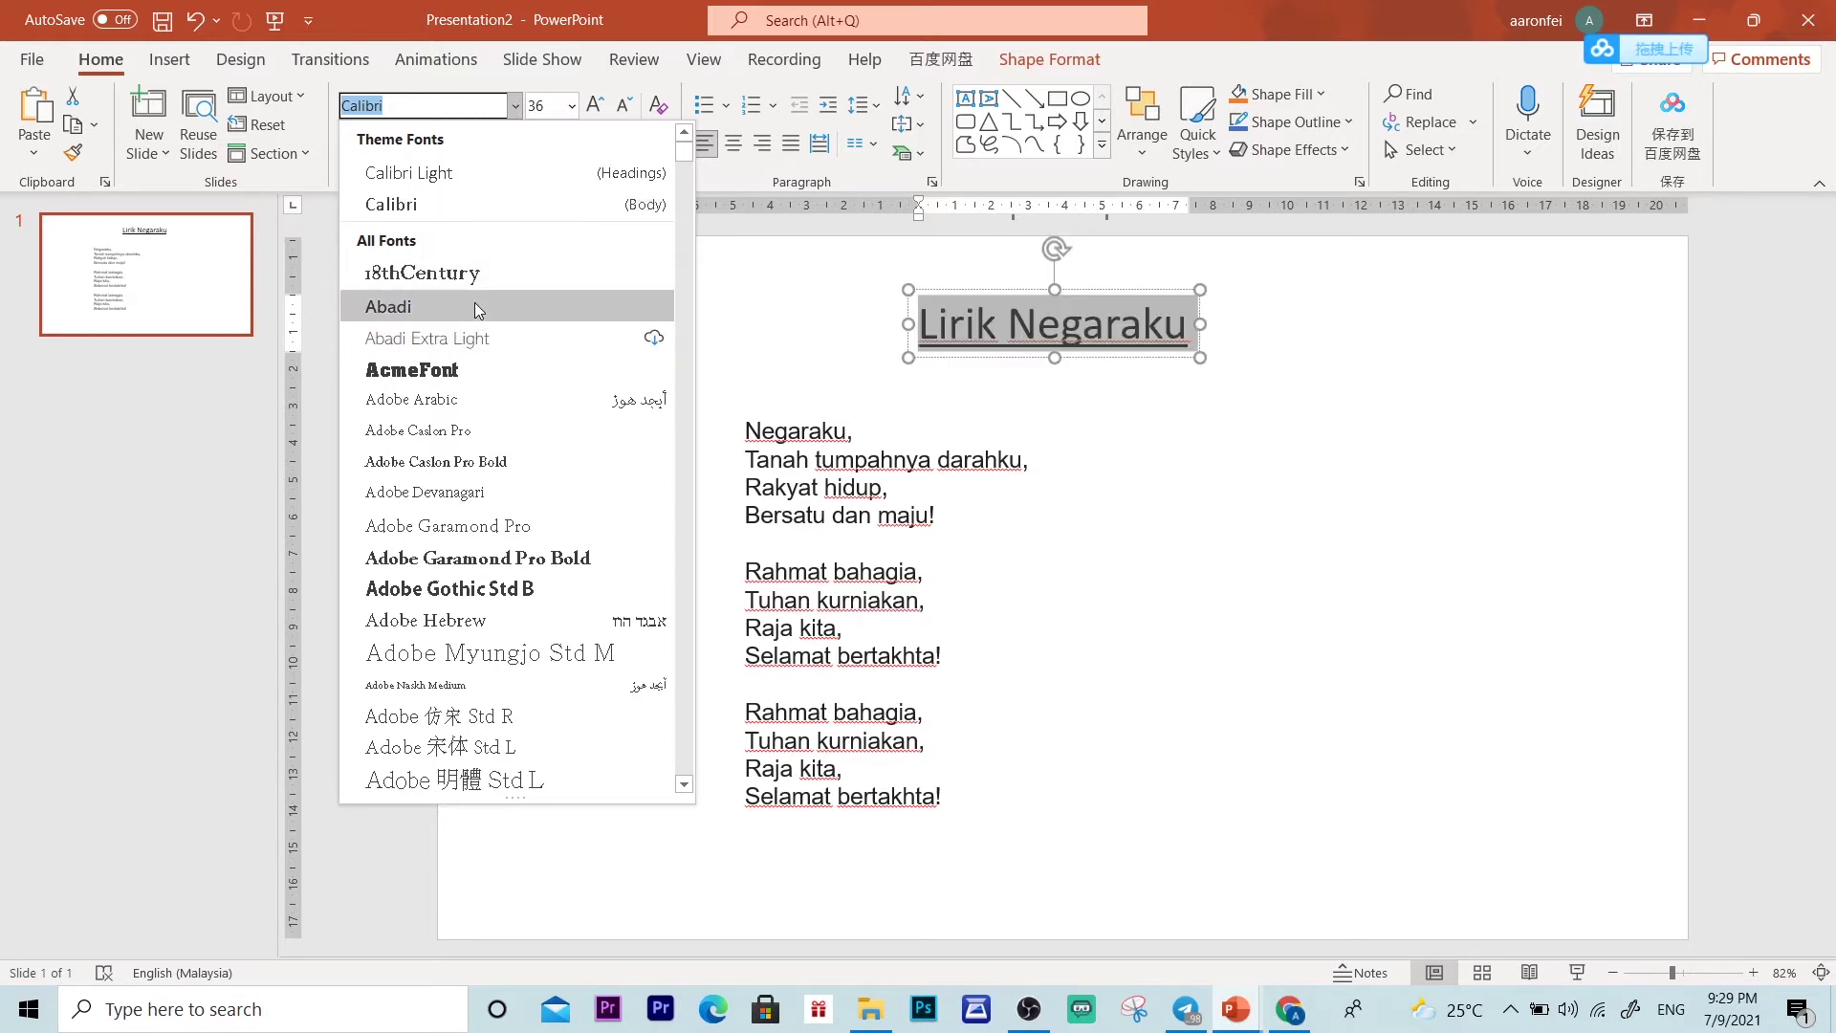
click(429, 205)
click(1173, 532)
click(877, 514)
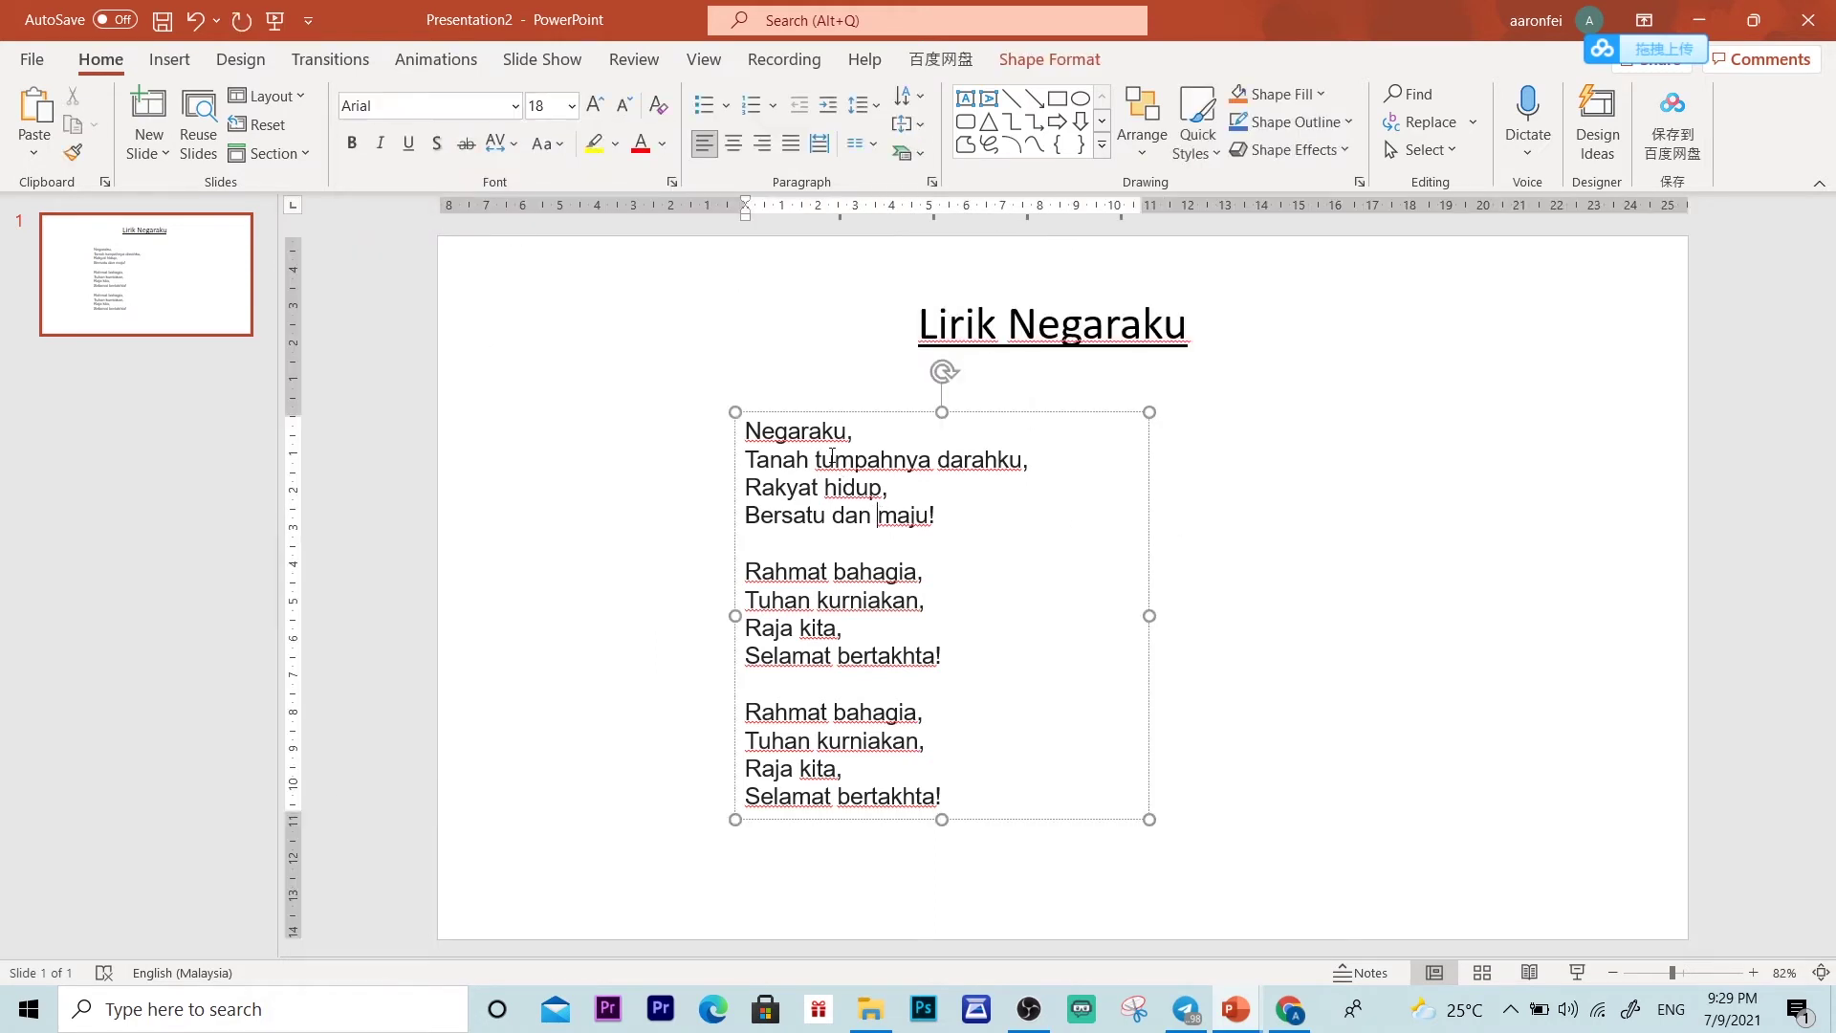
Step: Shift the lyrics box slightly right and down, then select all its lyric text
drag(828, 420, 1002, 412)
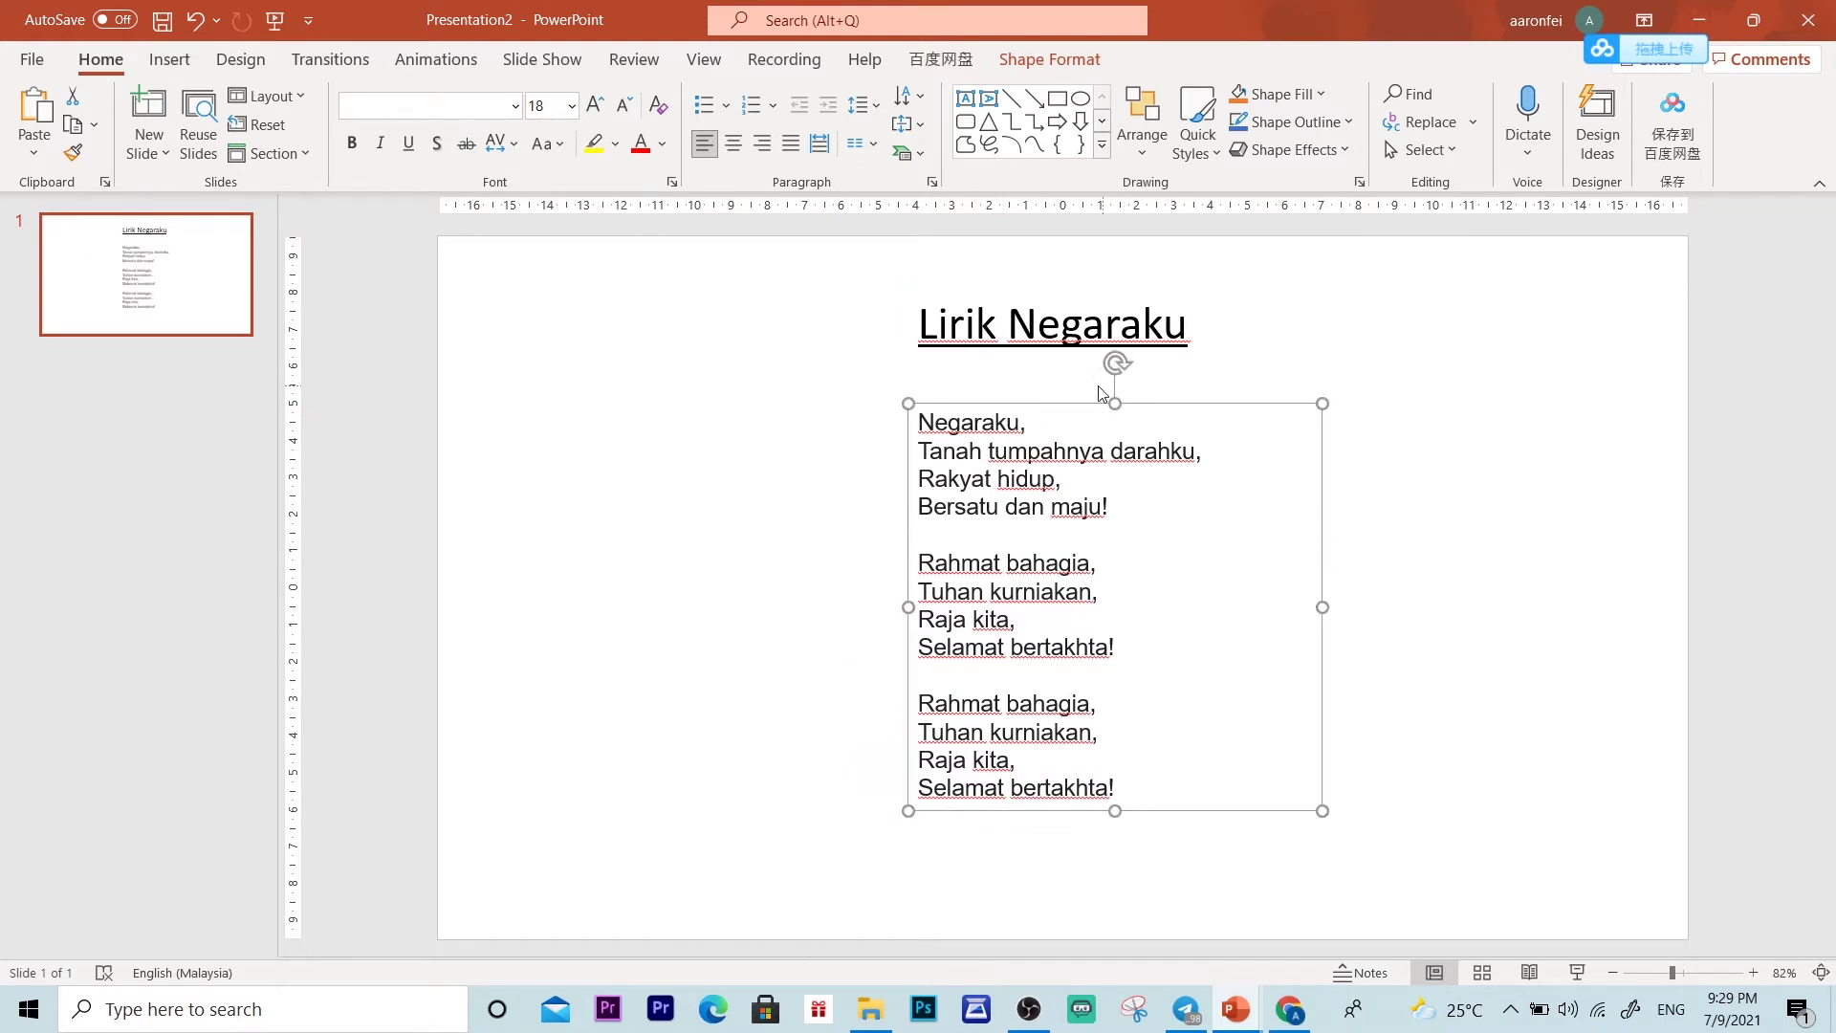
drag(1100, 394, 1047, 391)
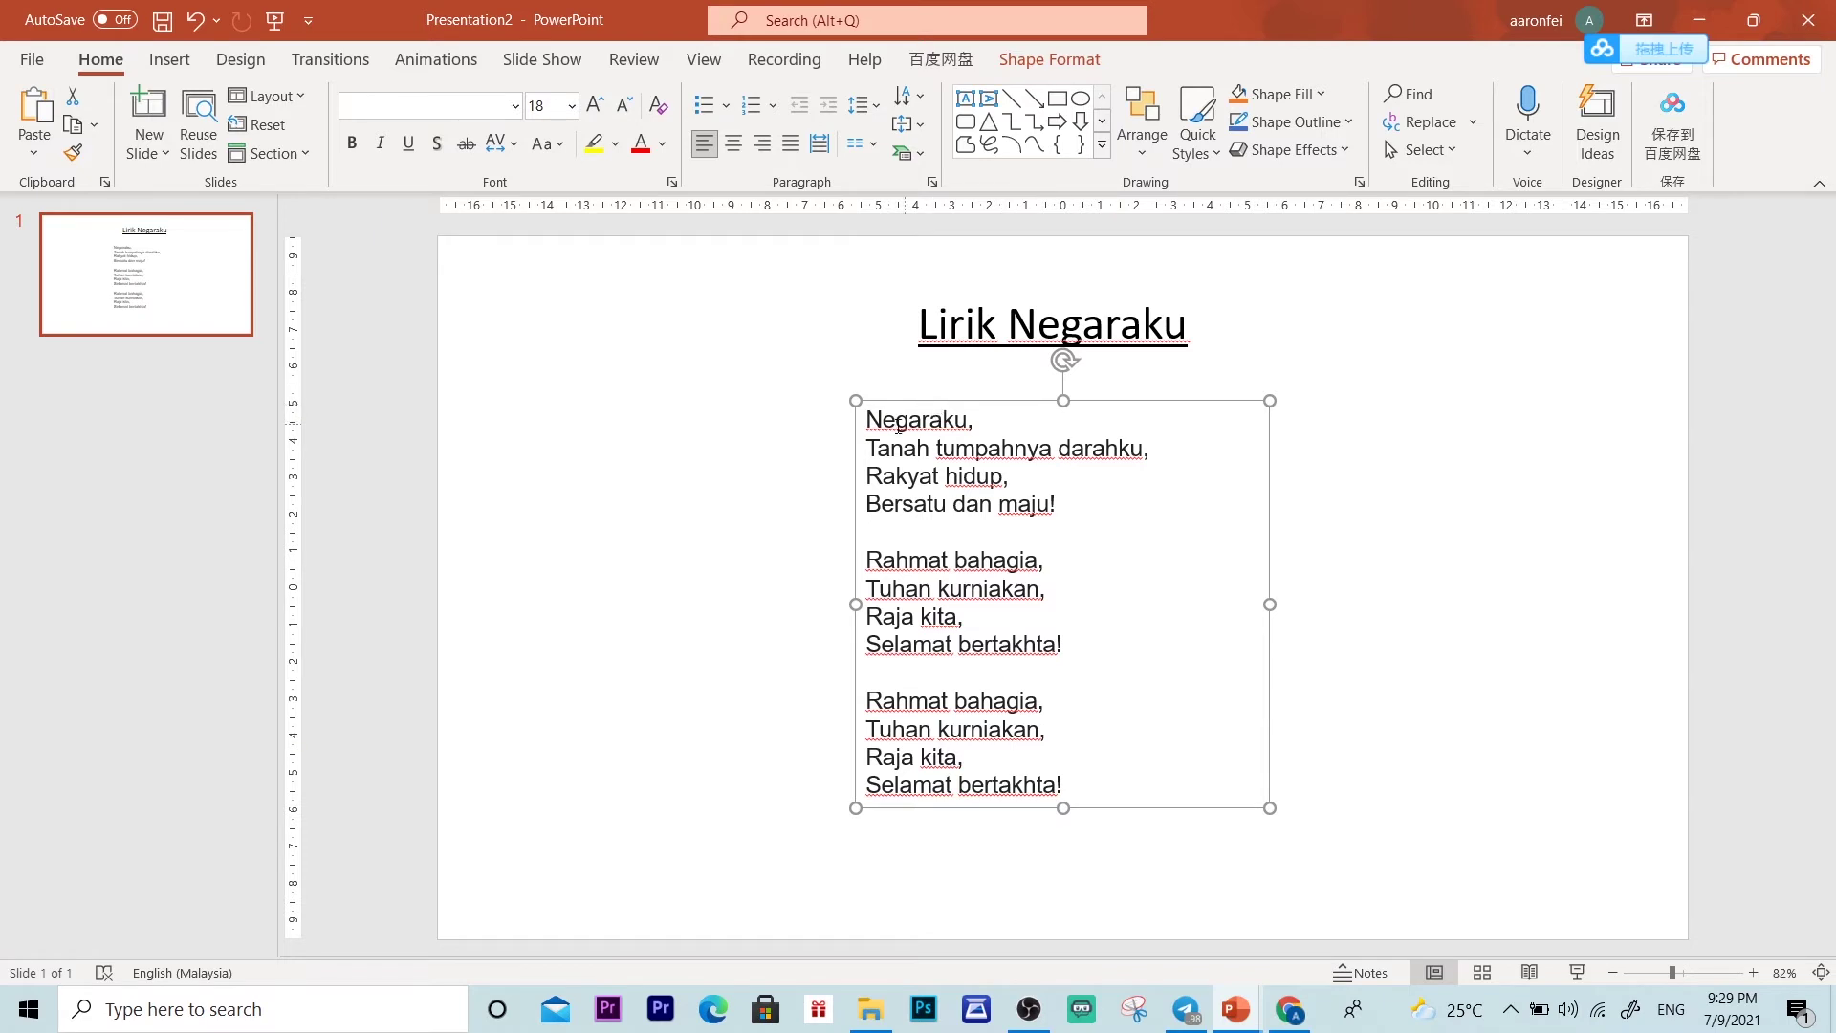
mouse_move(870, 421)
mouse_down()
mouse_move(1082, 715)
mouse_move(1088, 786)
mouse_up()
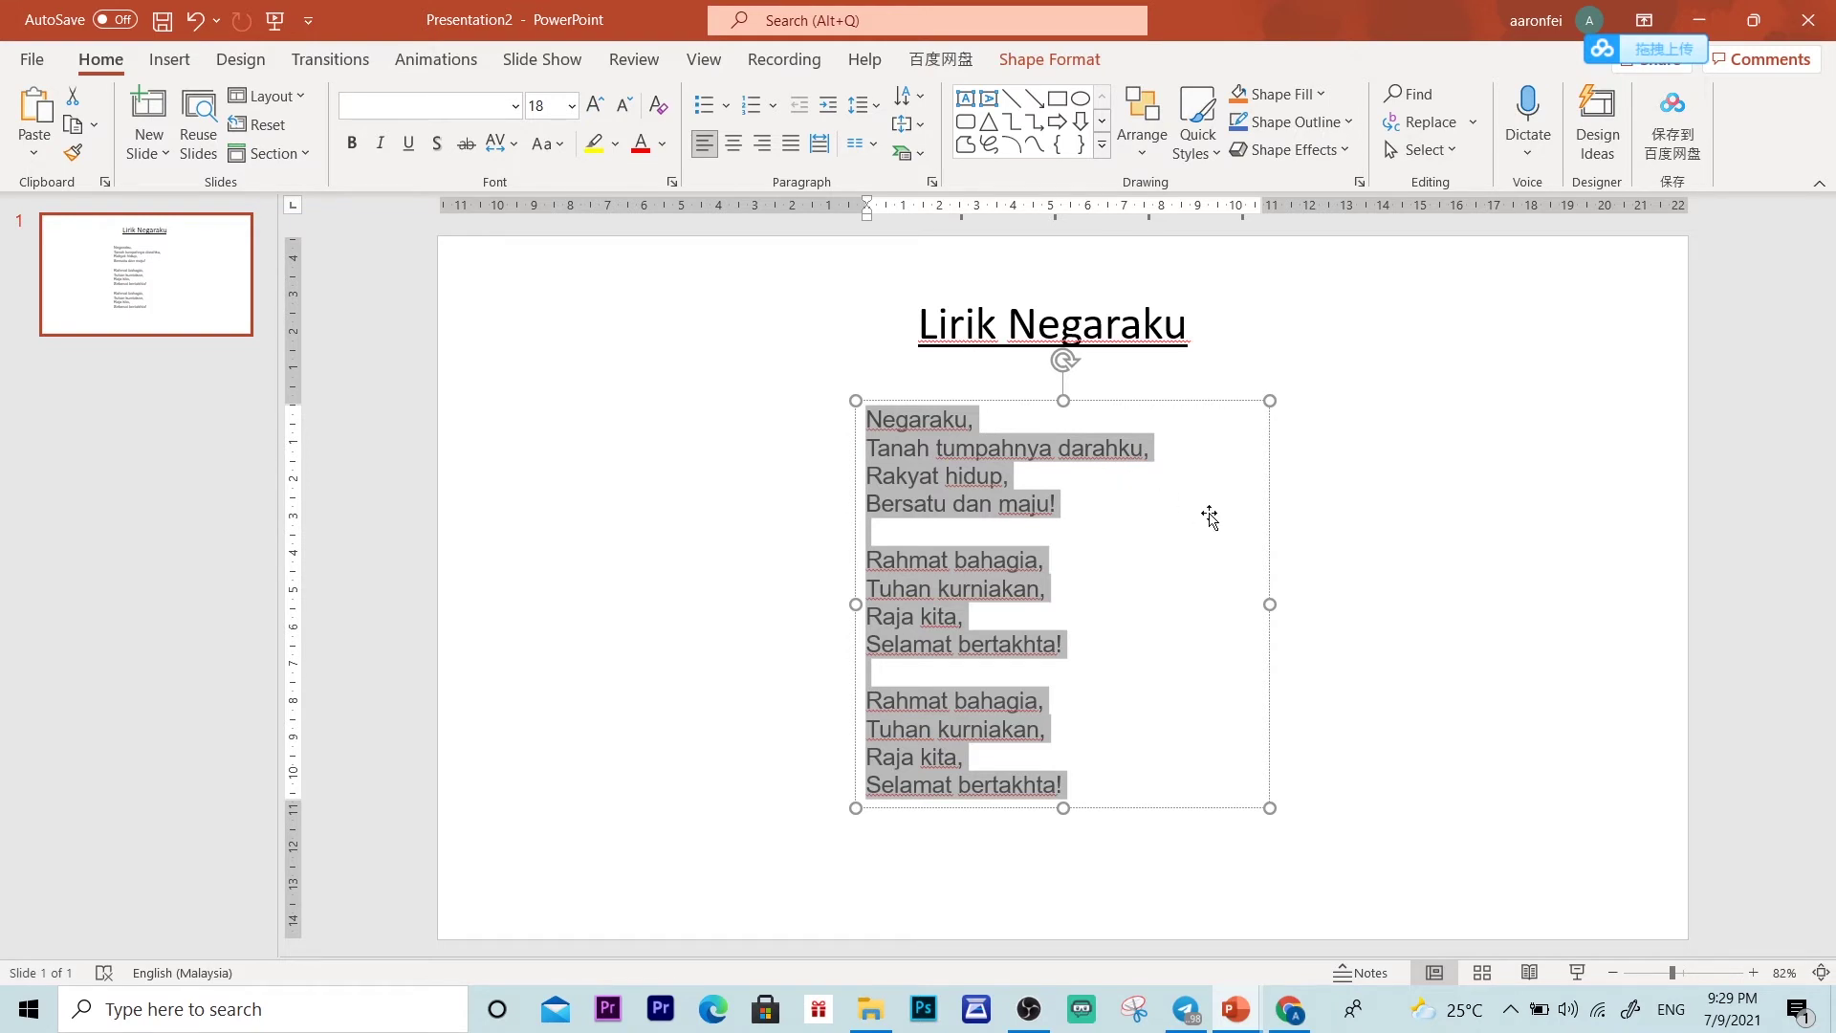
click(1333, 518)
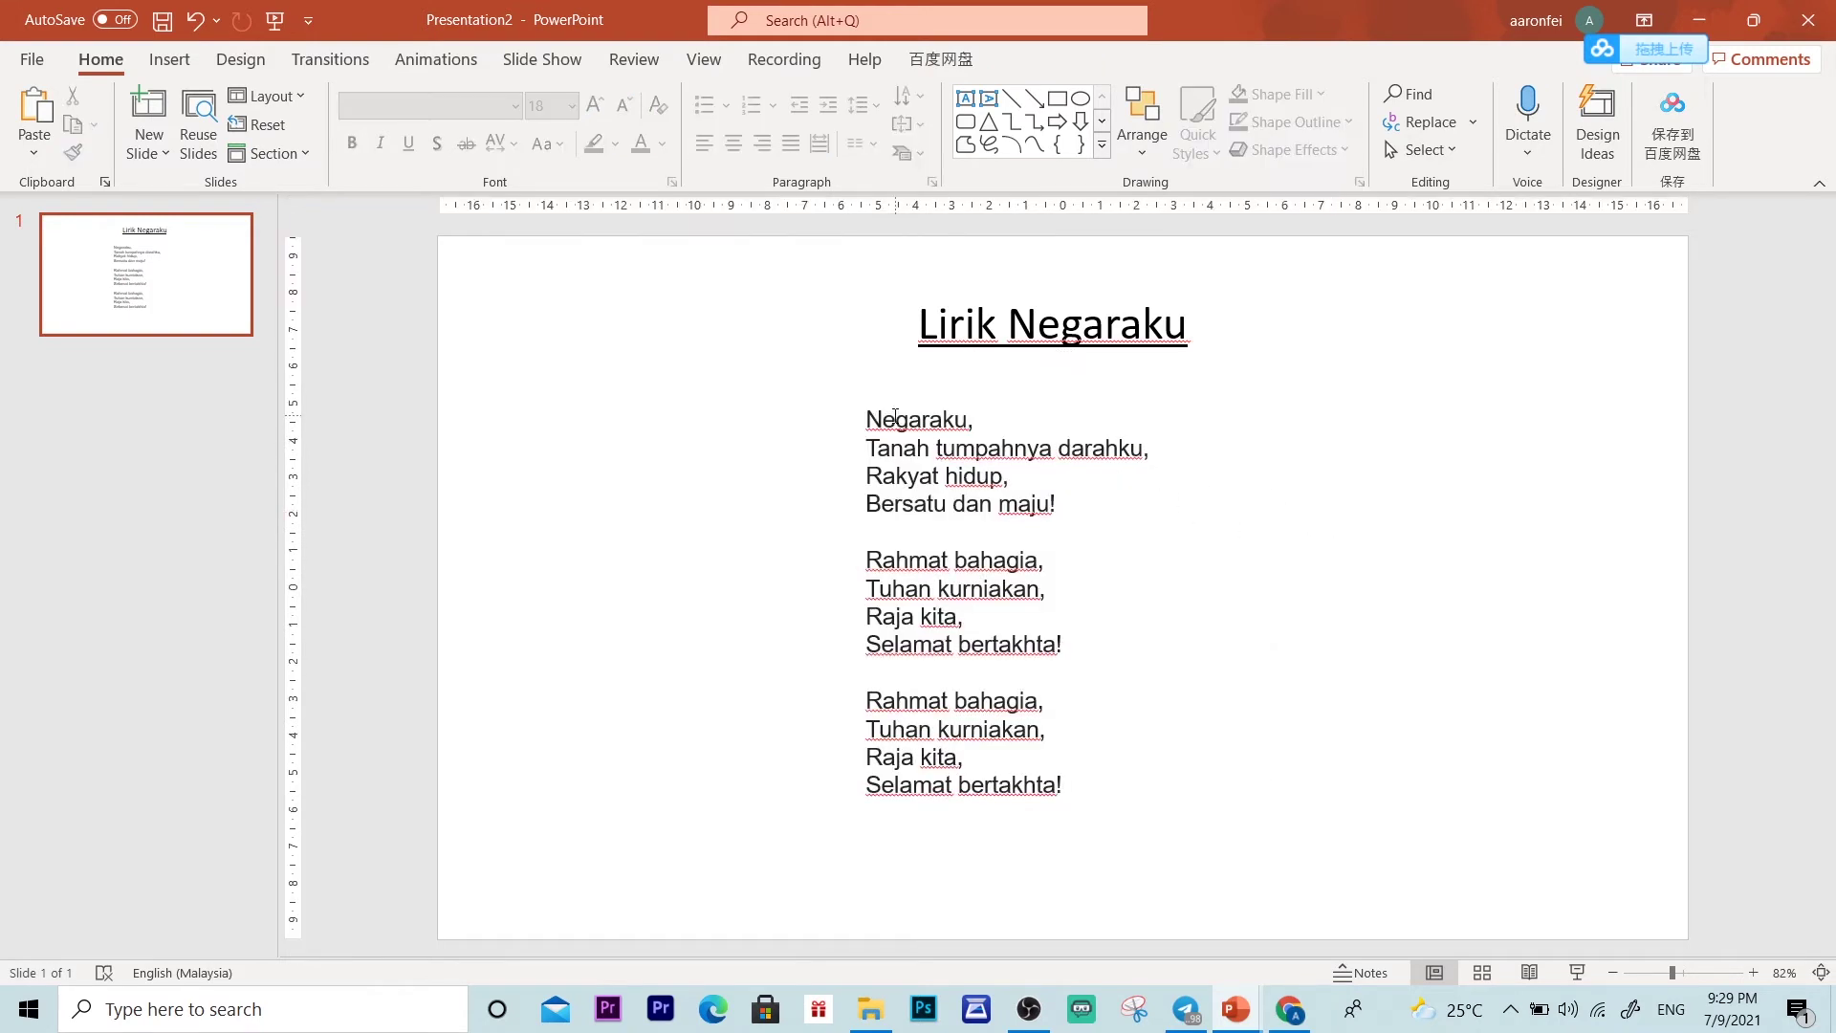
drag(868, 418, 1148, 803)
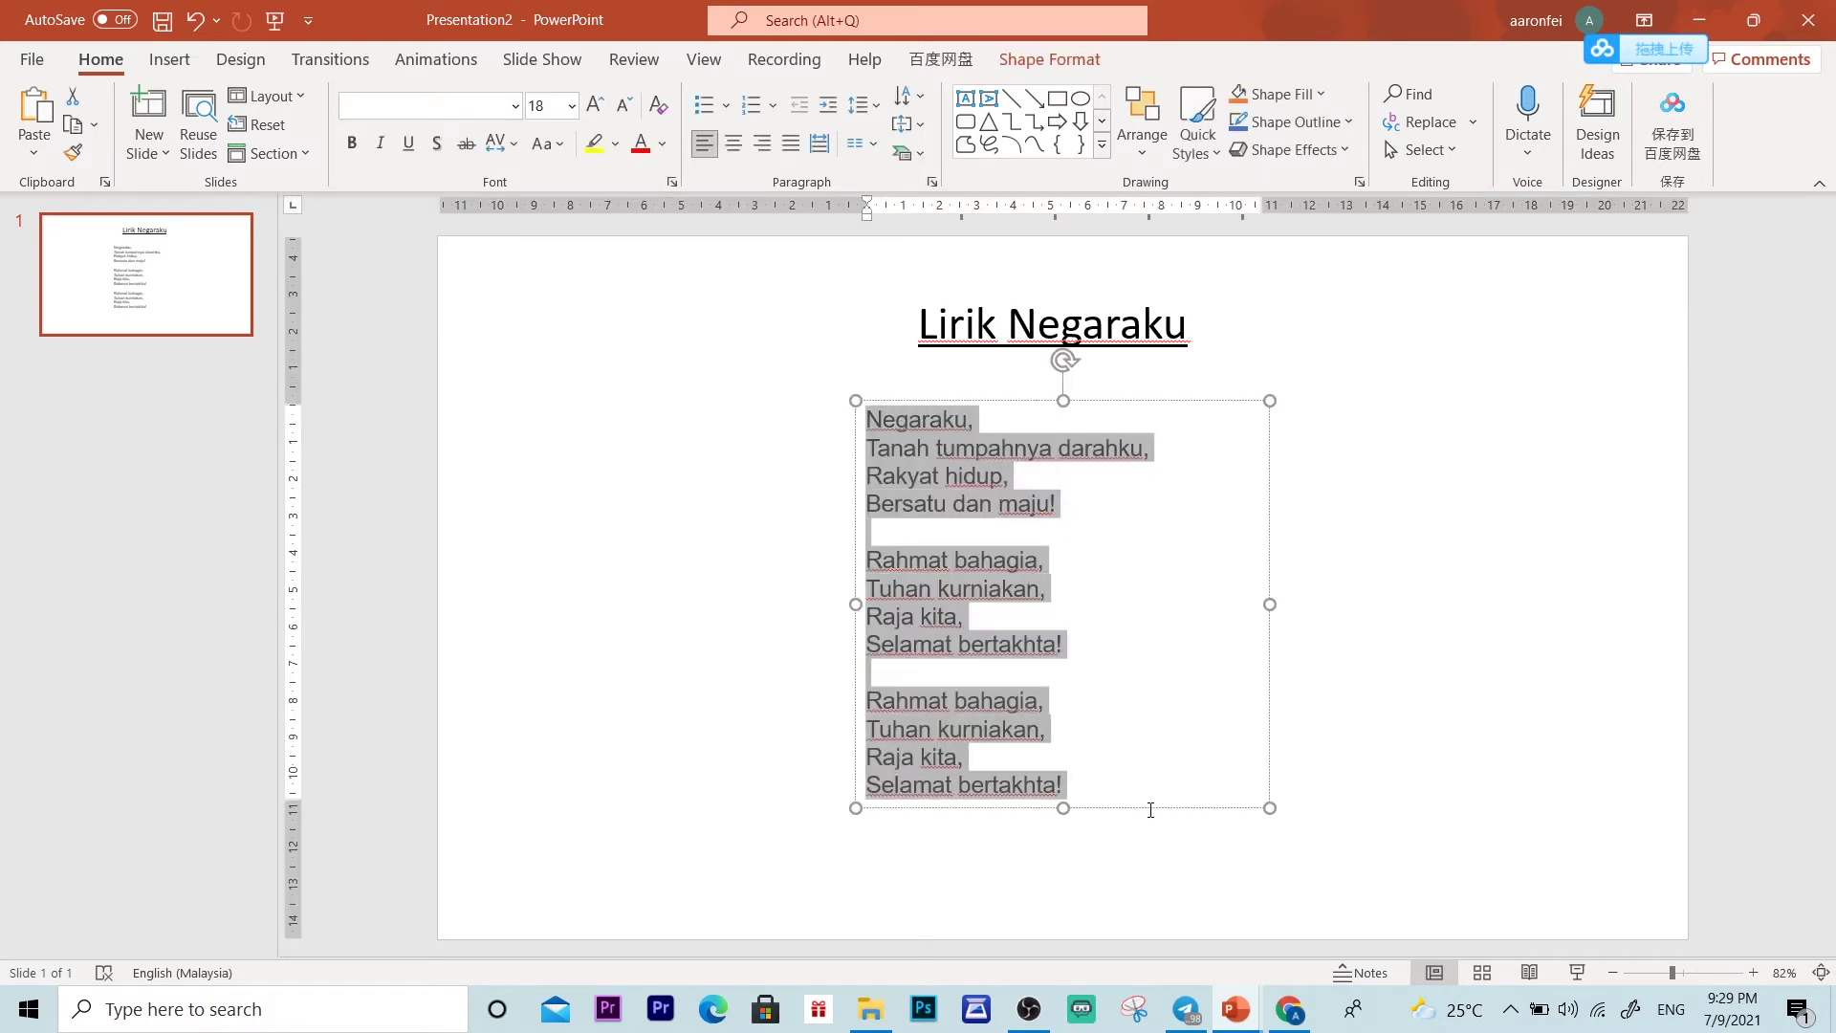
click(878, 452)
mouse_move(862, 413)
mouse_down()
mouse_move(897, 428)
mouse_move(1139, 748)
mouse_up()
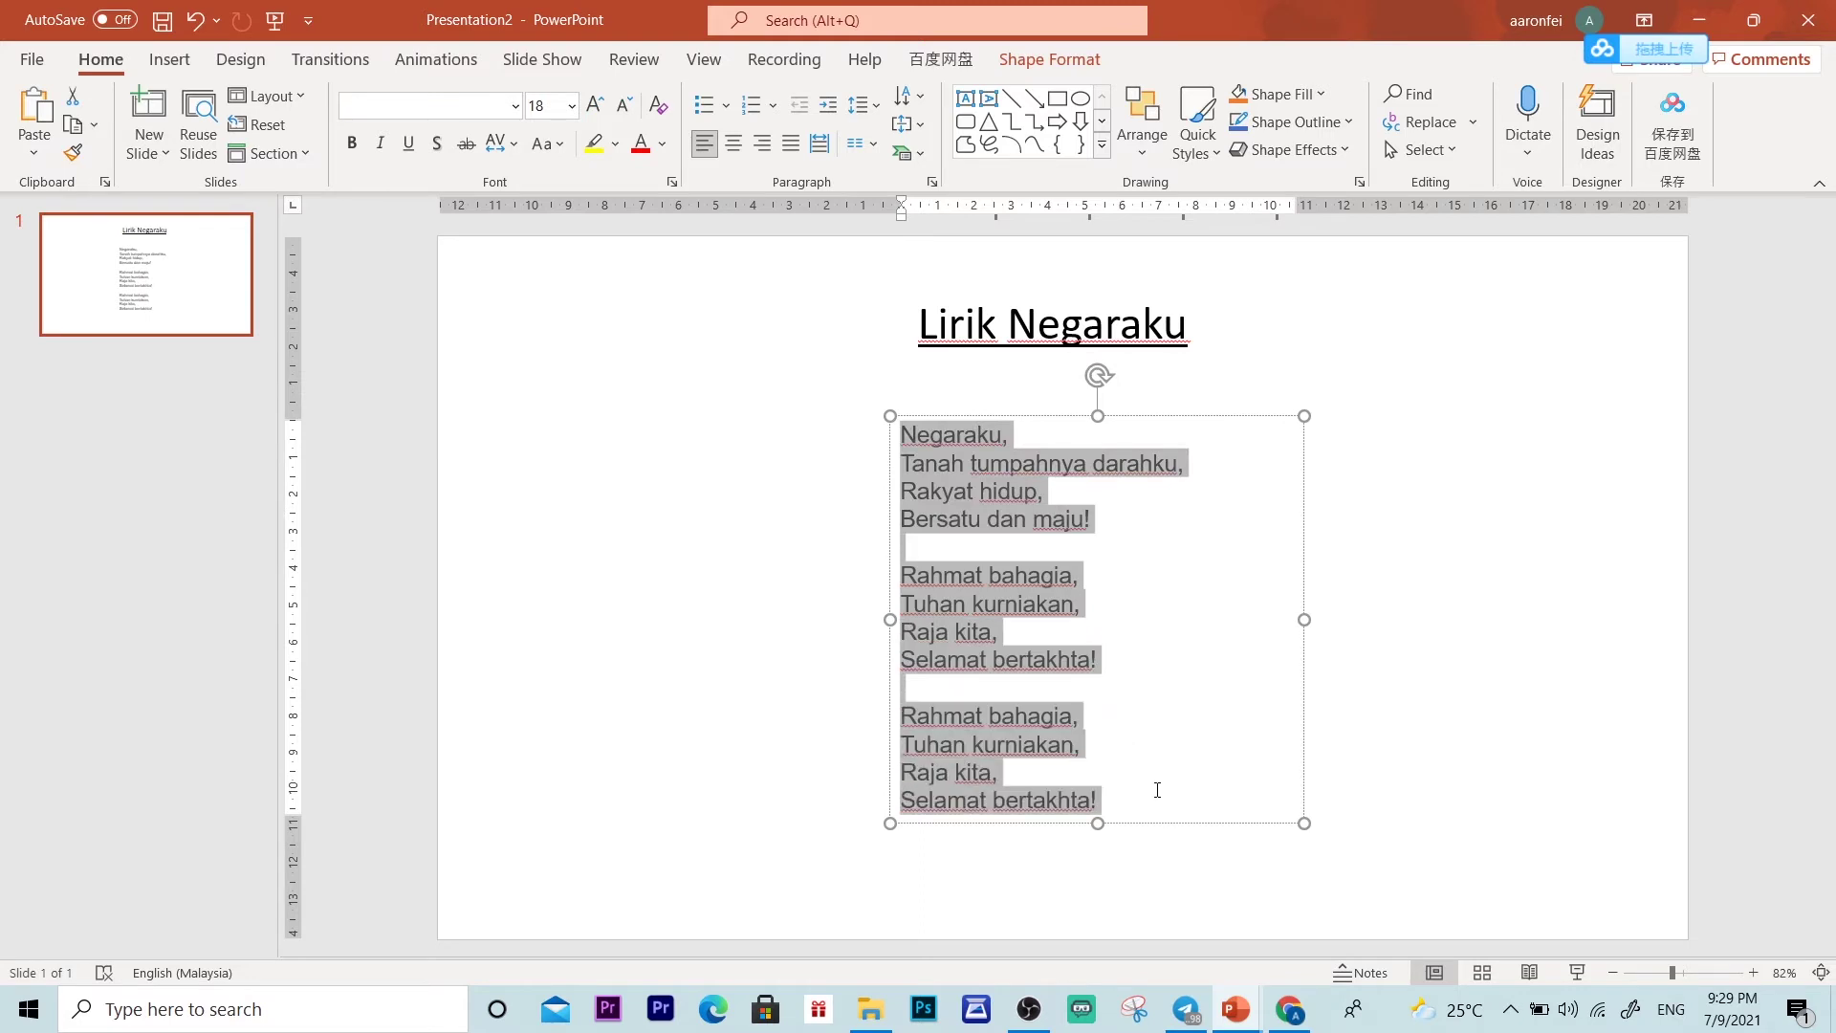
click(968, 461)
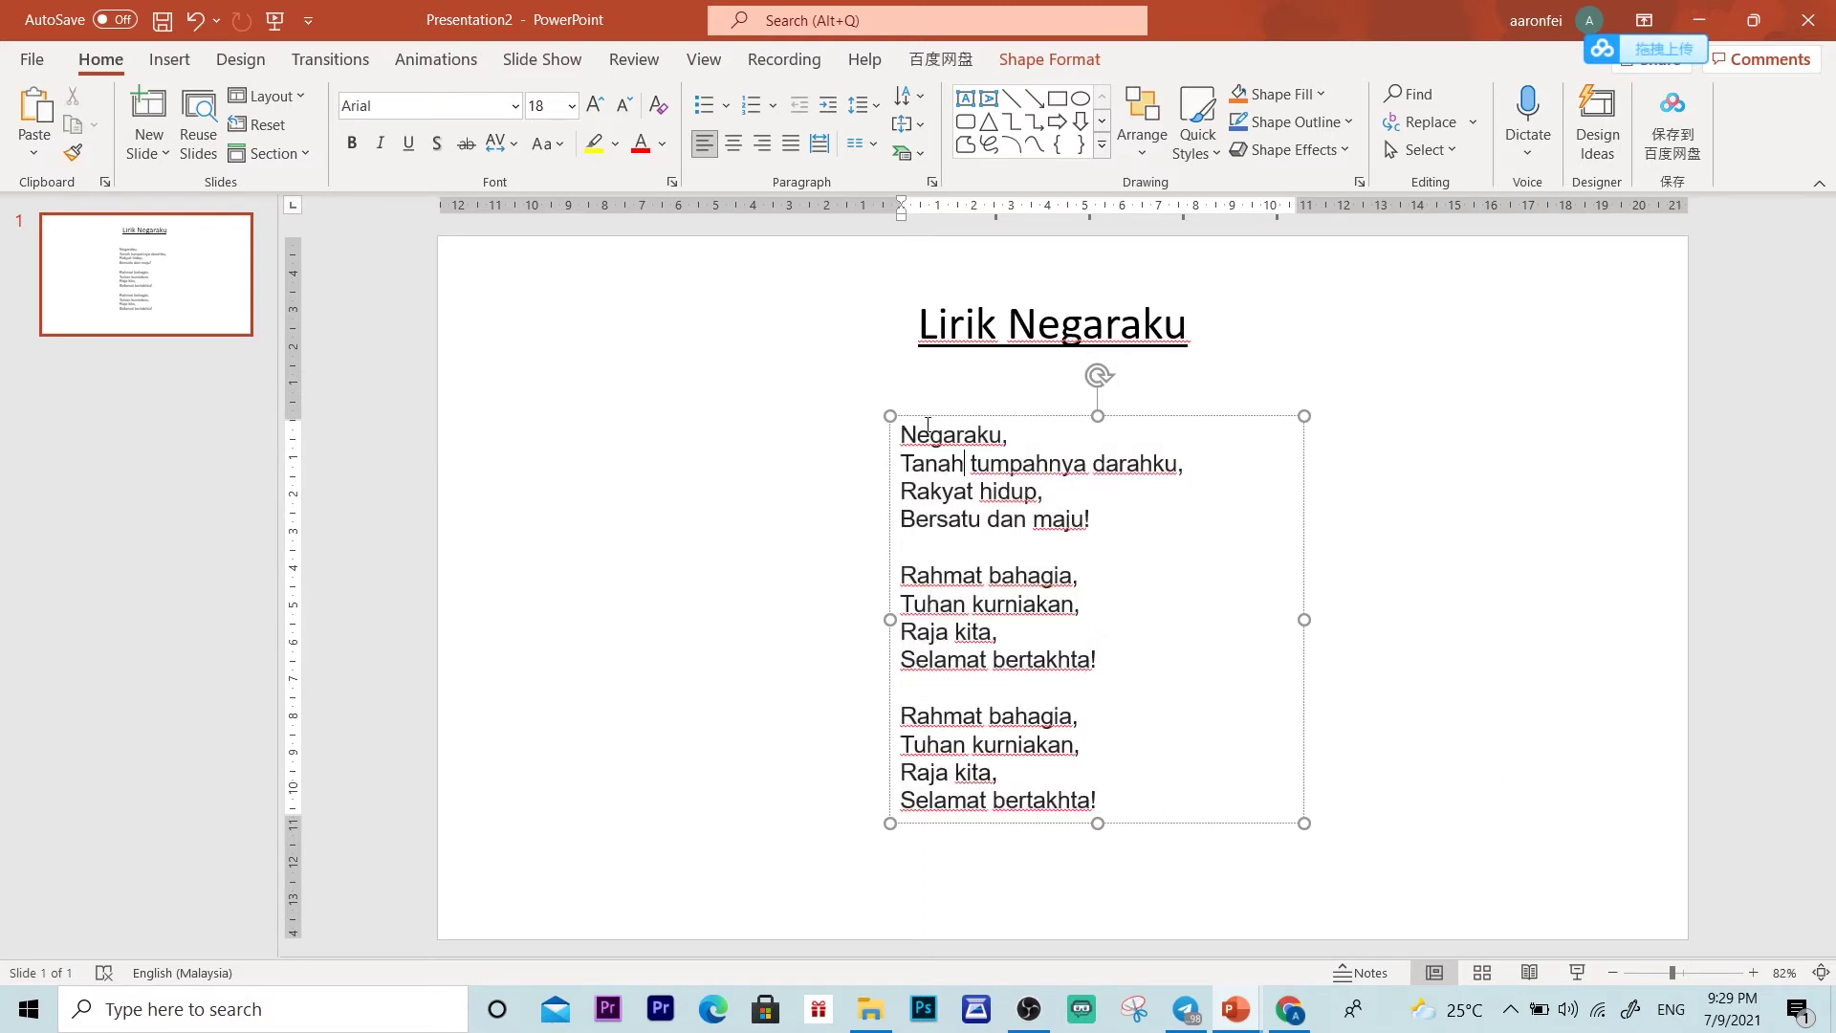
mouse_move(904, 430)
mouse_down()
mouse_move(1131, 660)
mouse_move(1168, 800)
mouse_up()
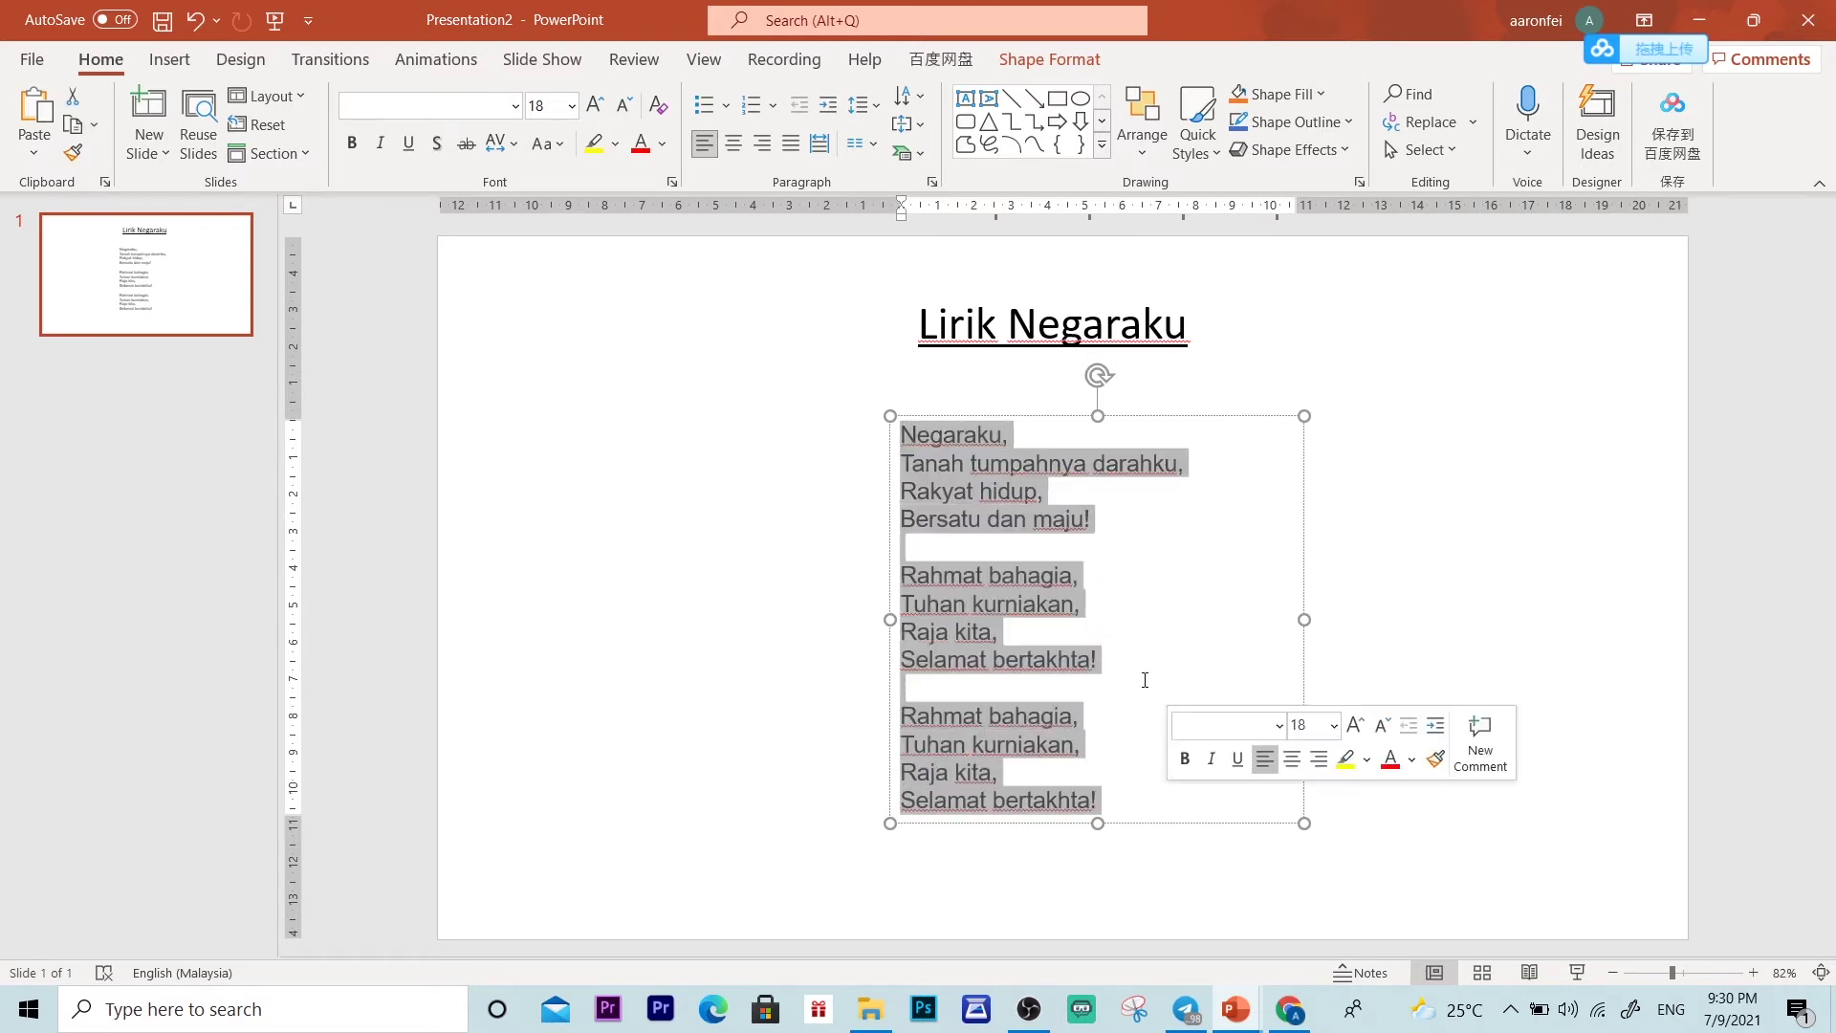
Step: Centre-align the lyric lines and move the lyrics box a little left
click(739, 145)
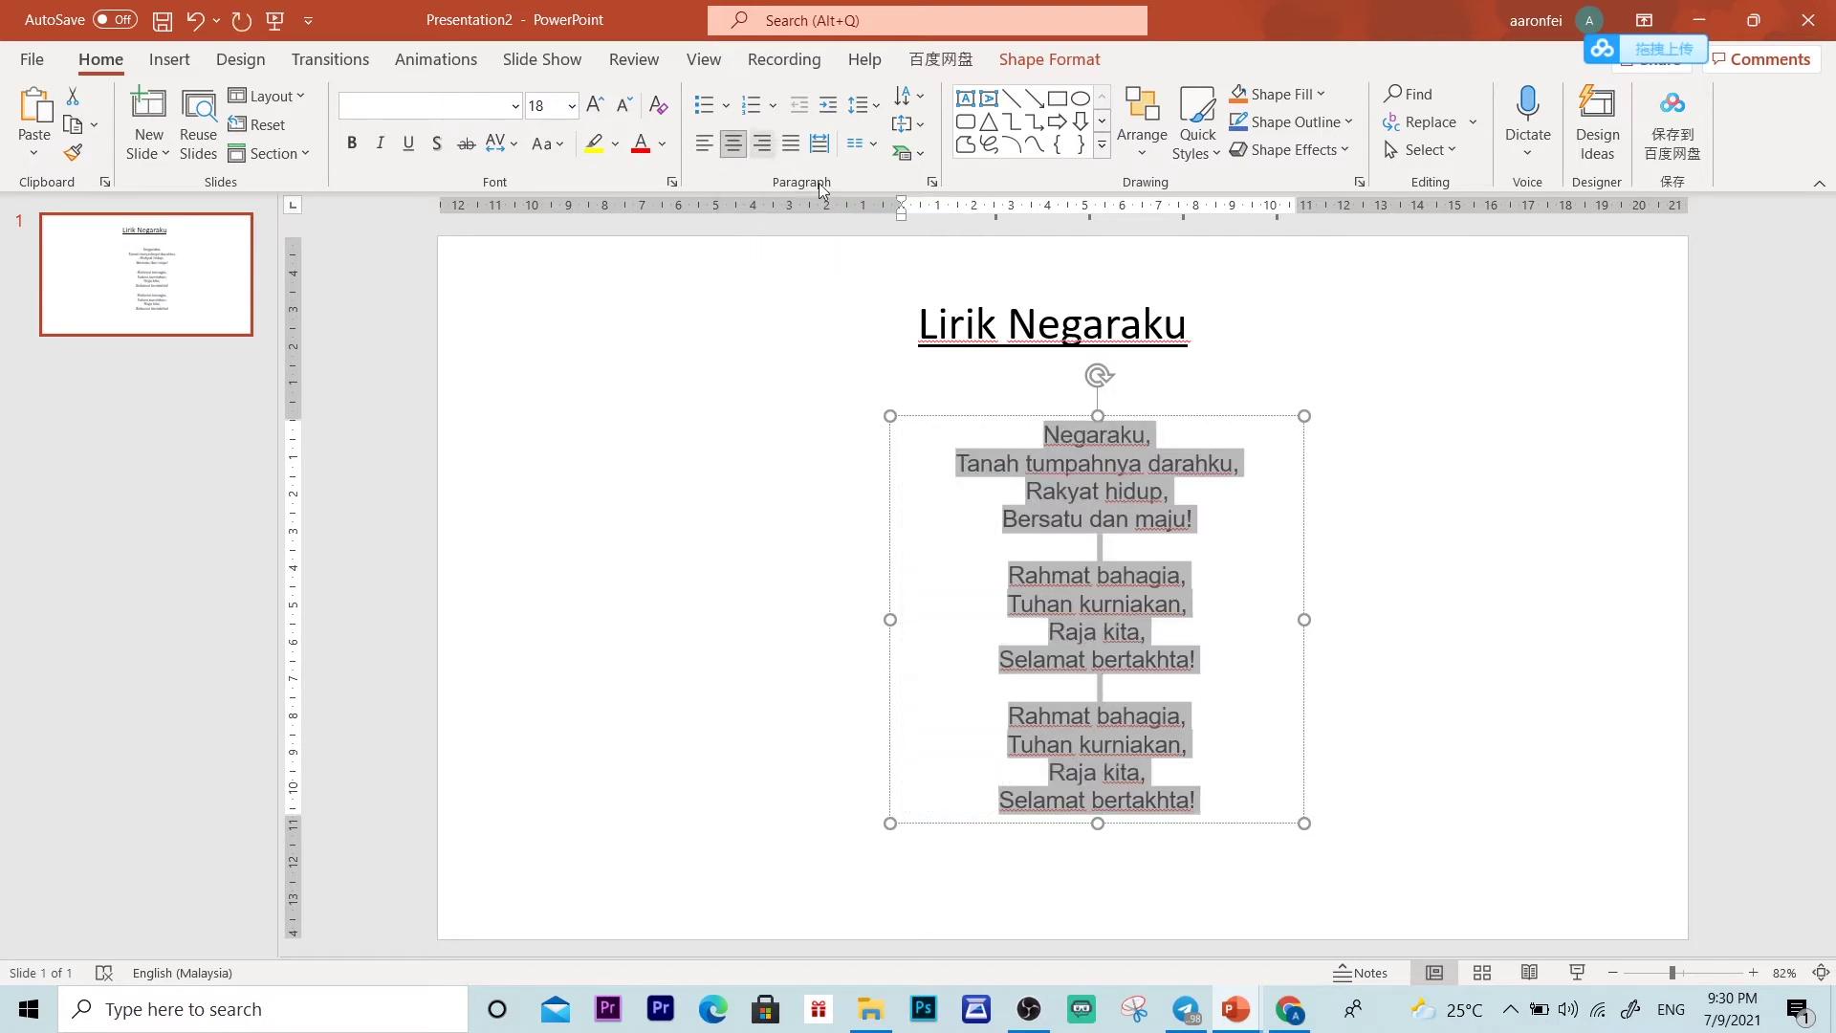
click(1413, 526)
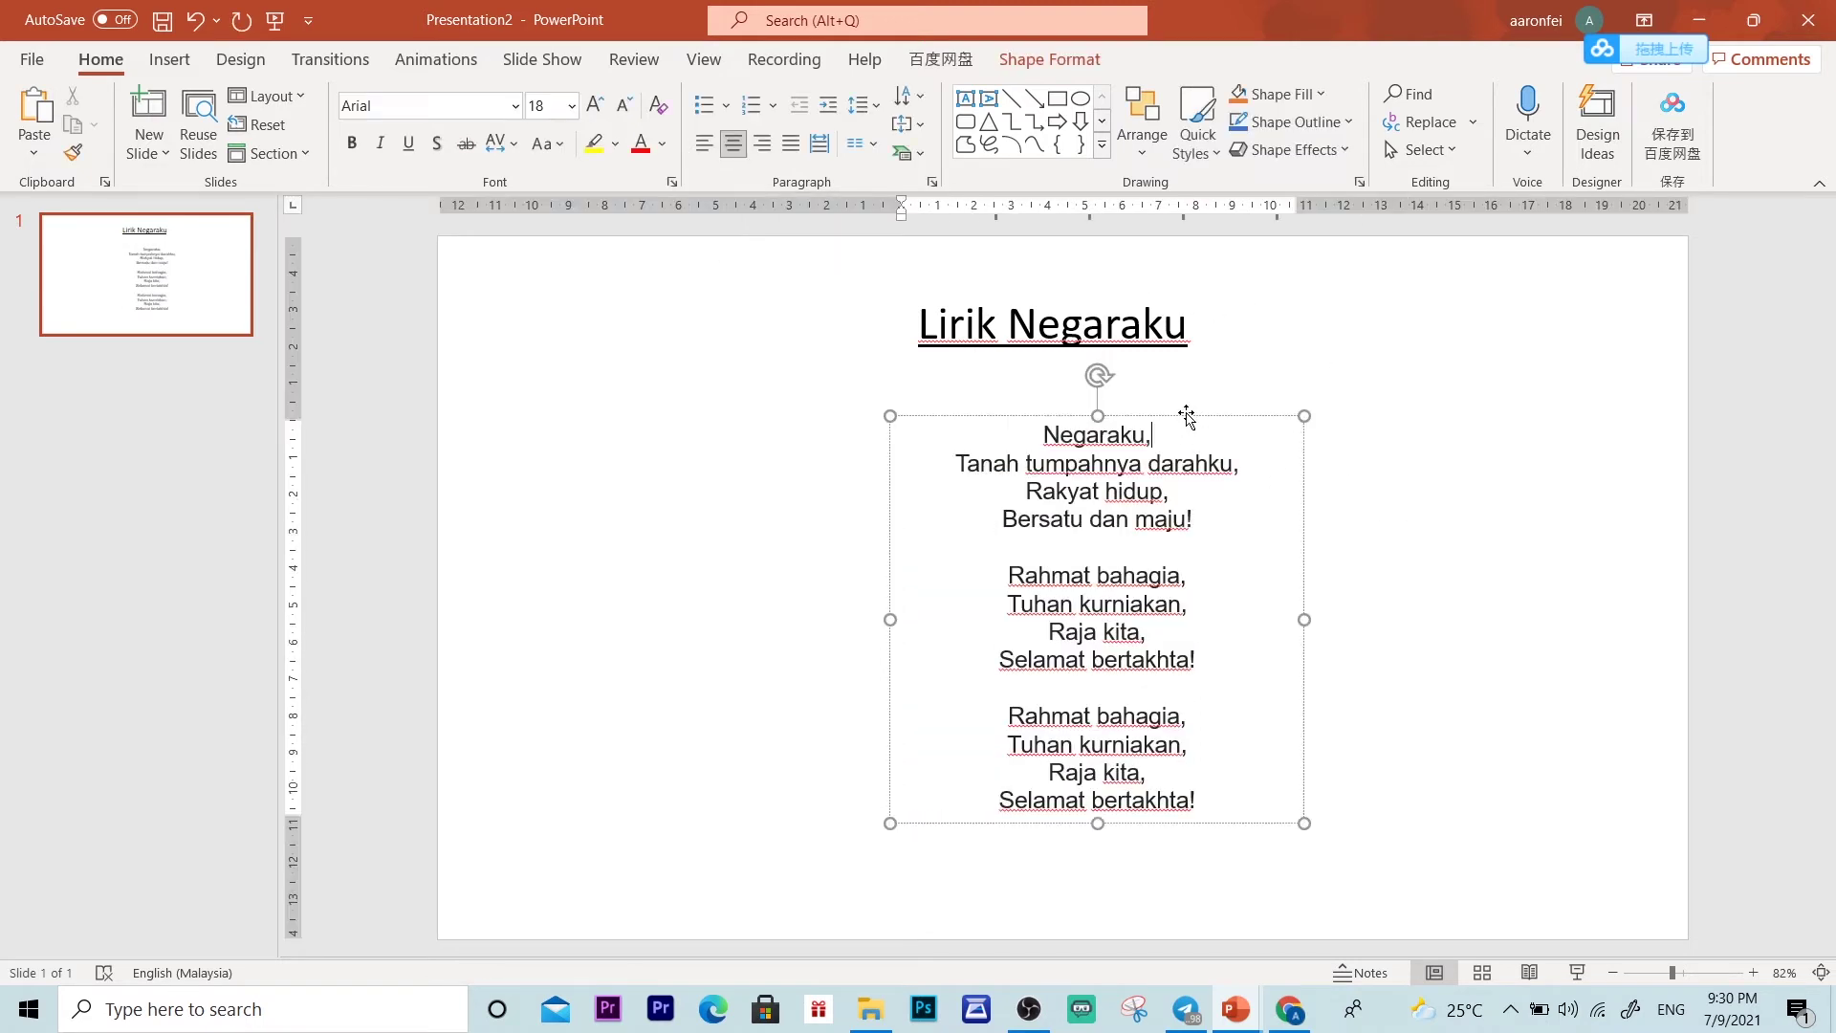
drag(1189, 420, 1144, 406)
click(1359, 439)
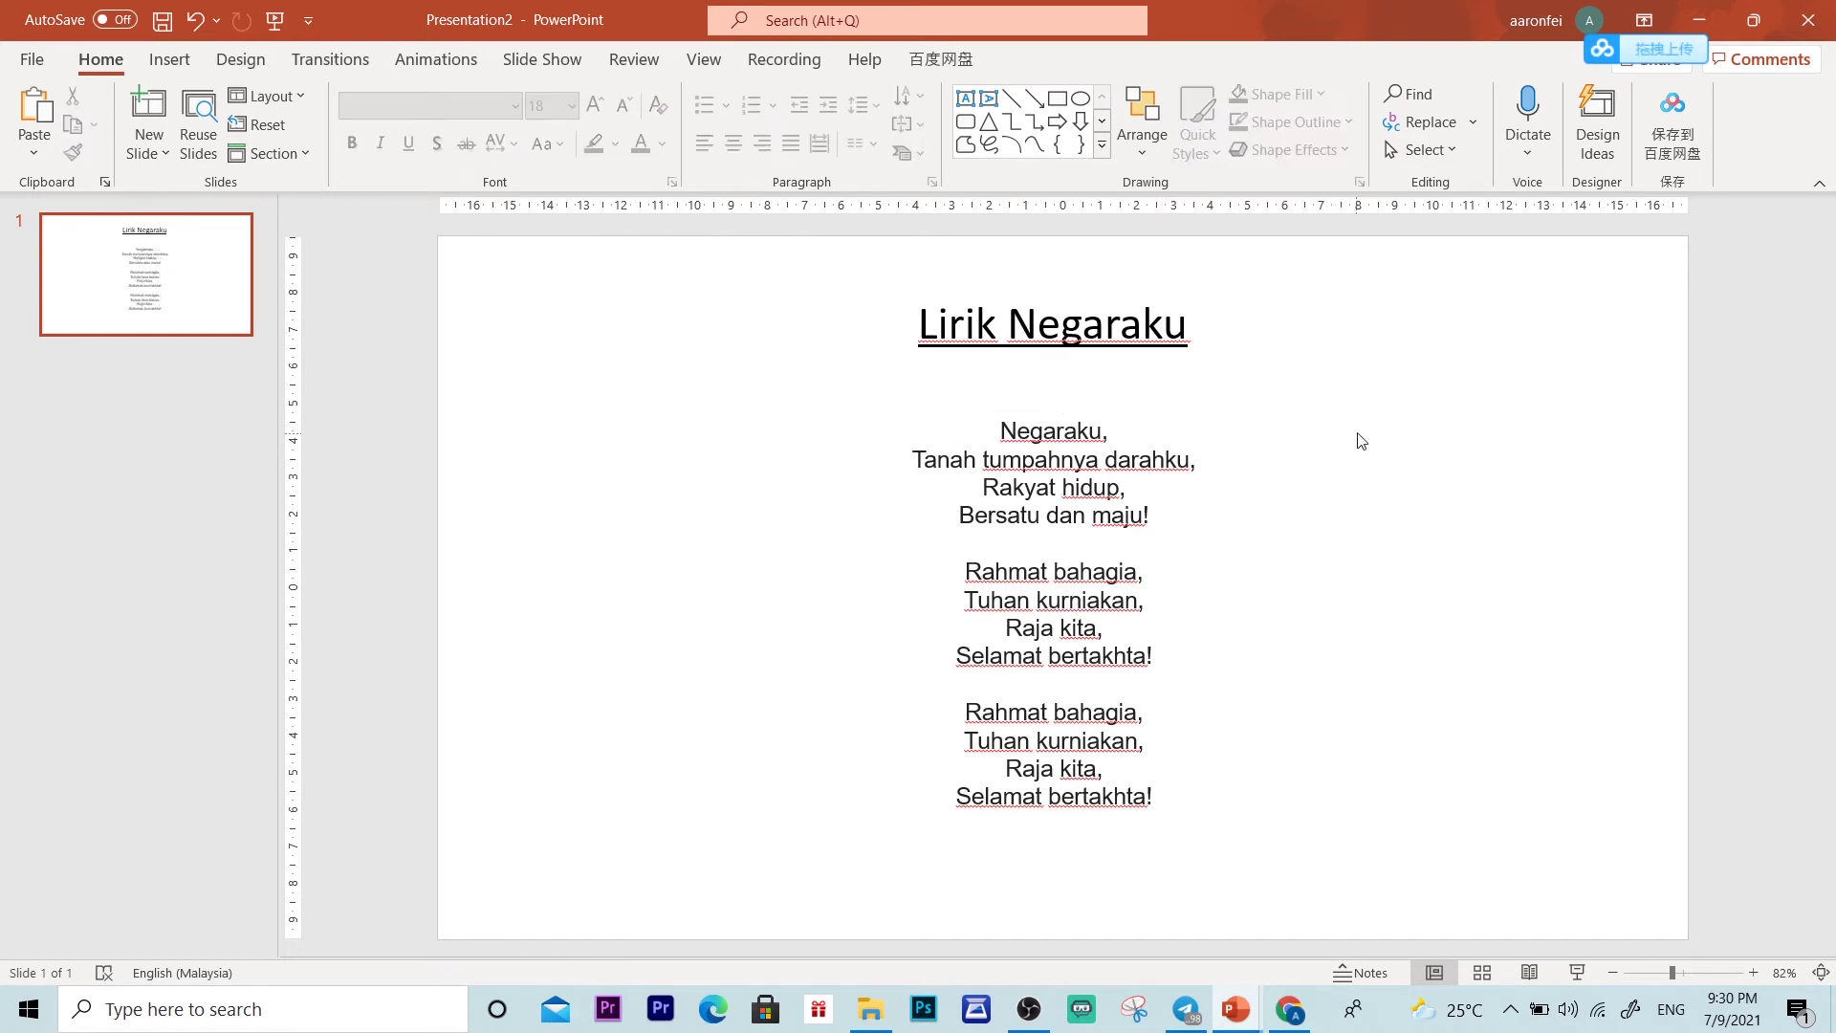
click(1049, 454)
drag(1000, 431, 1214, 813)
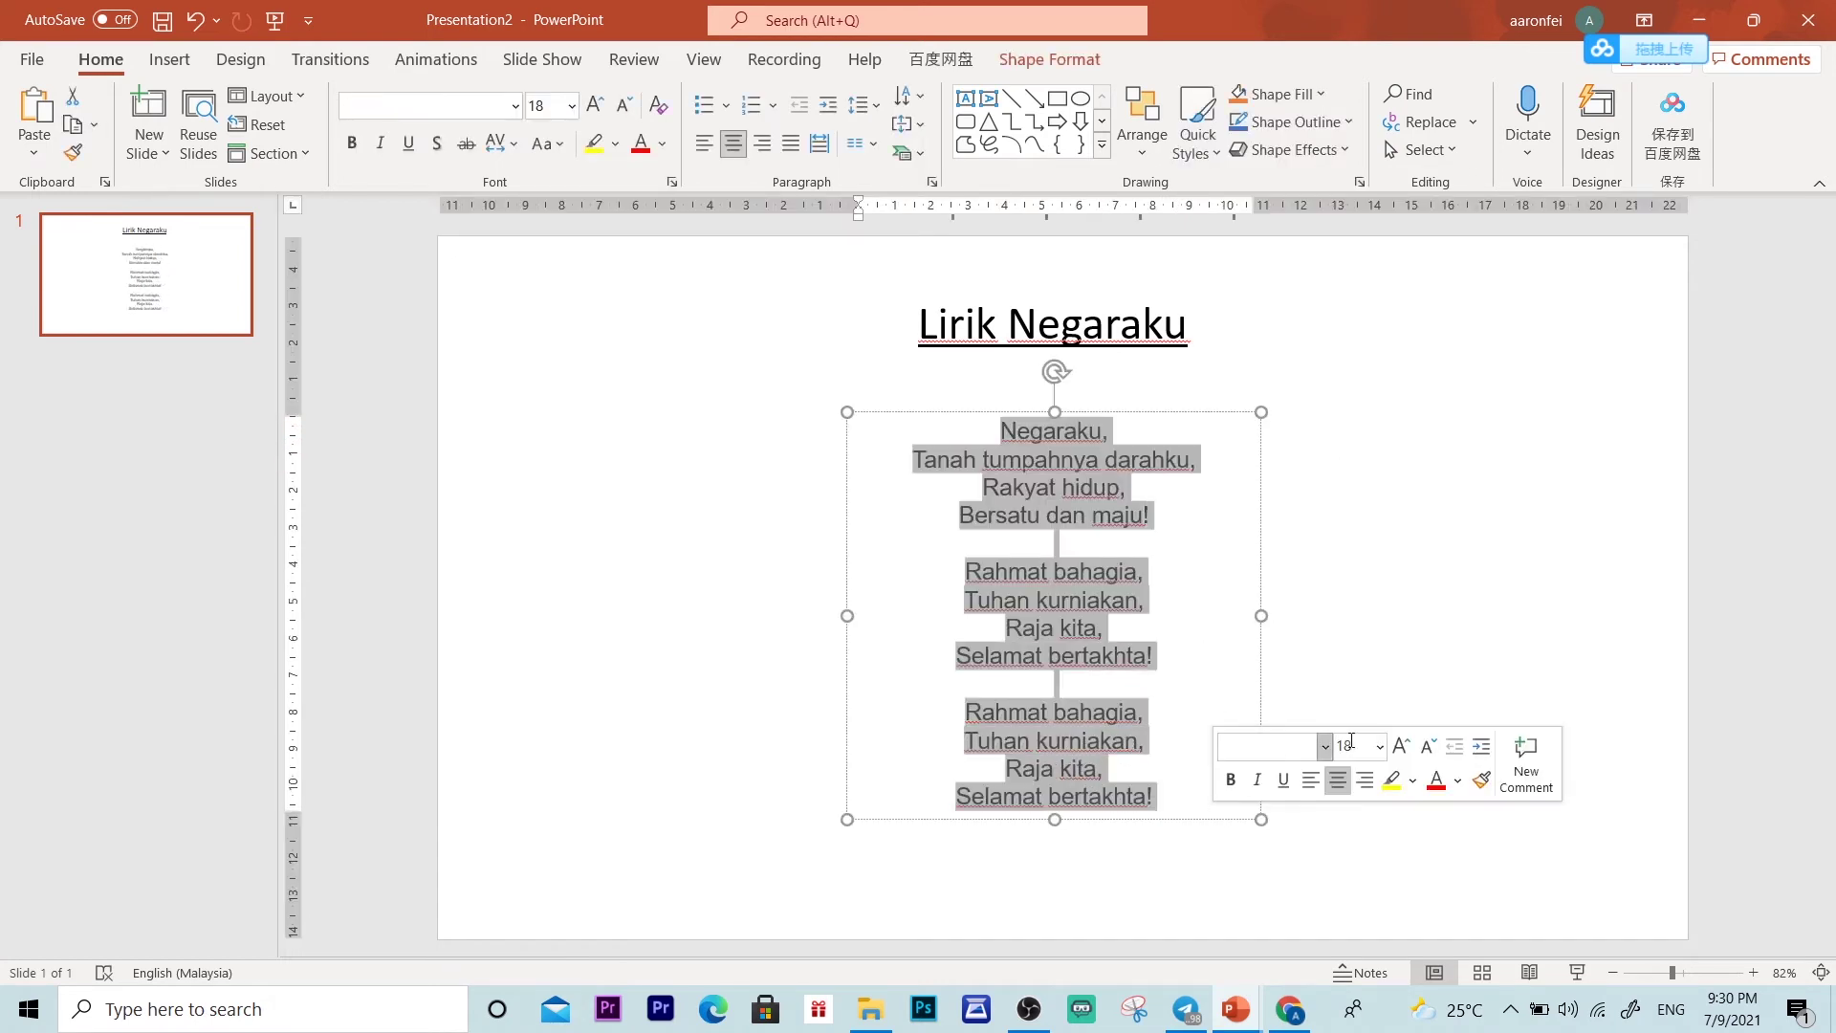
Step: Set the lyrics to Calibri at 20 pt and raise the box toward the title
click(515, 106)
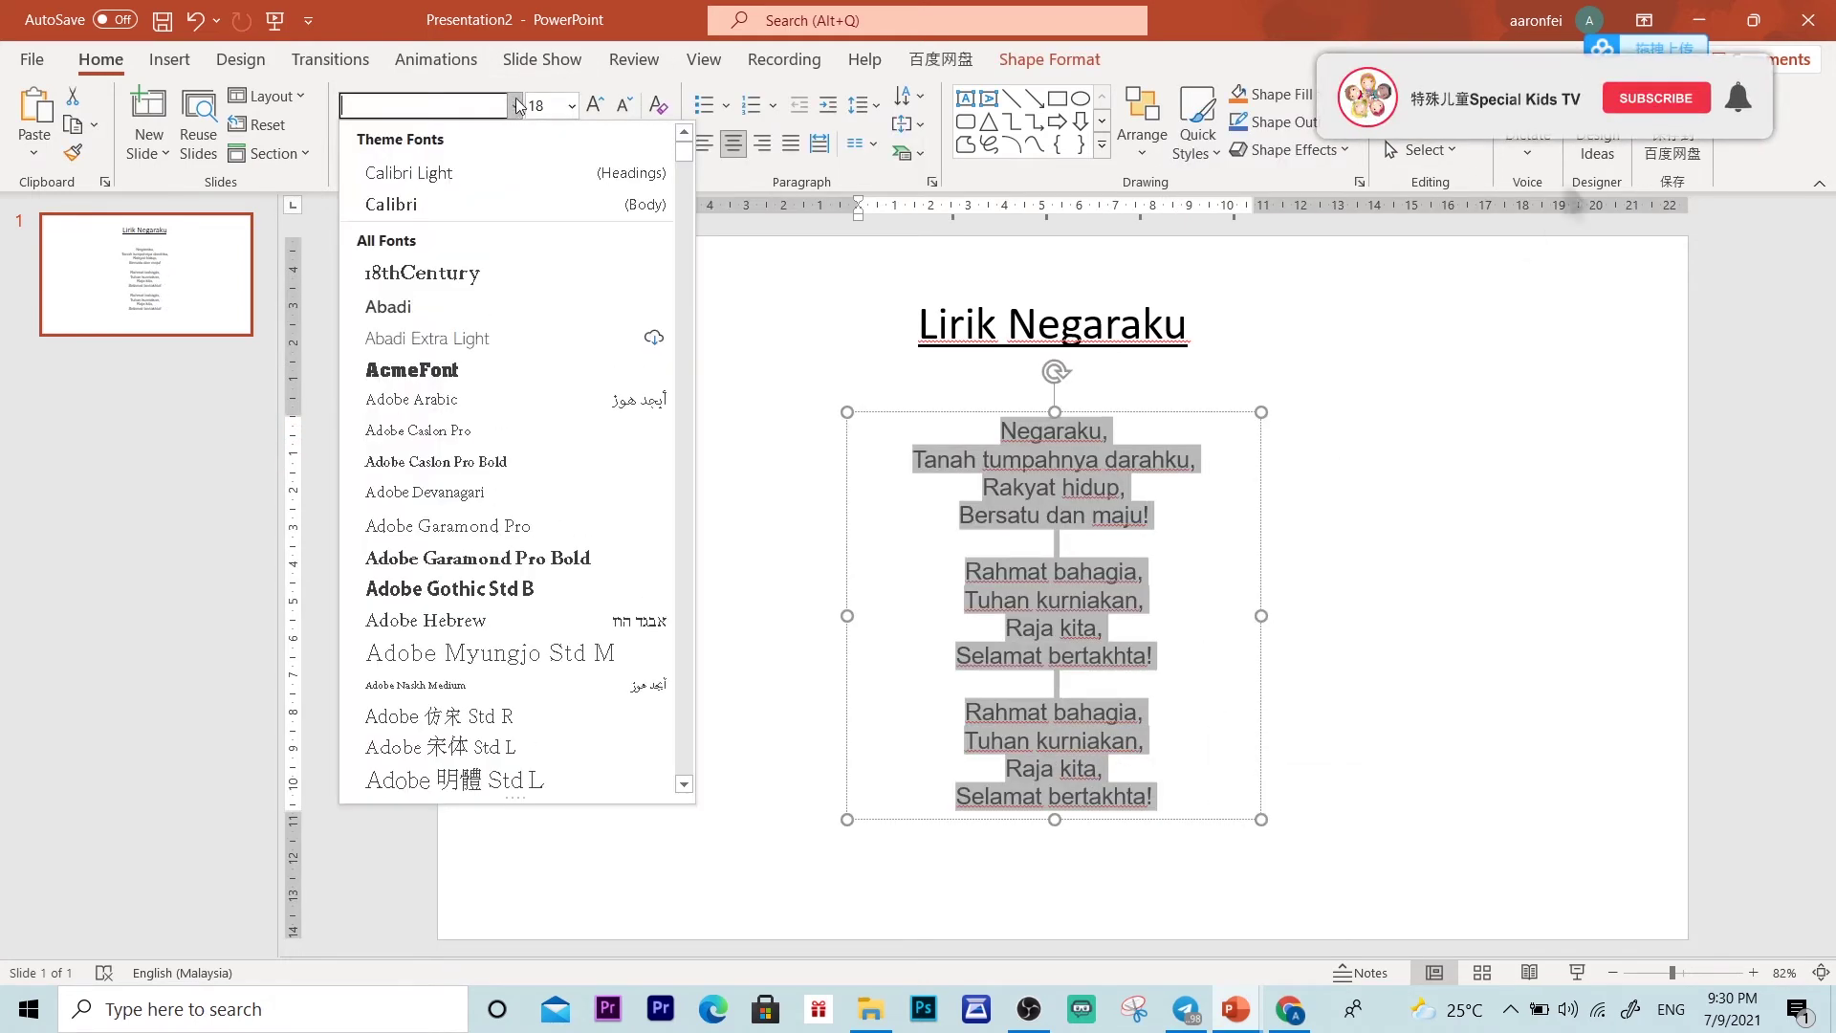
click(463, 201)
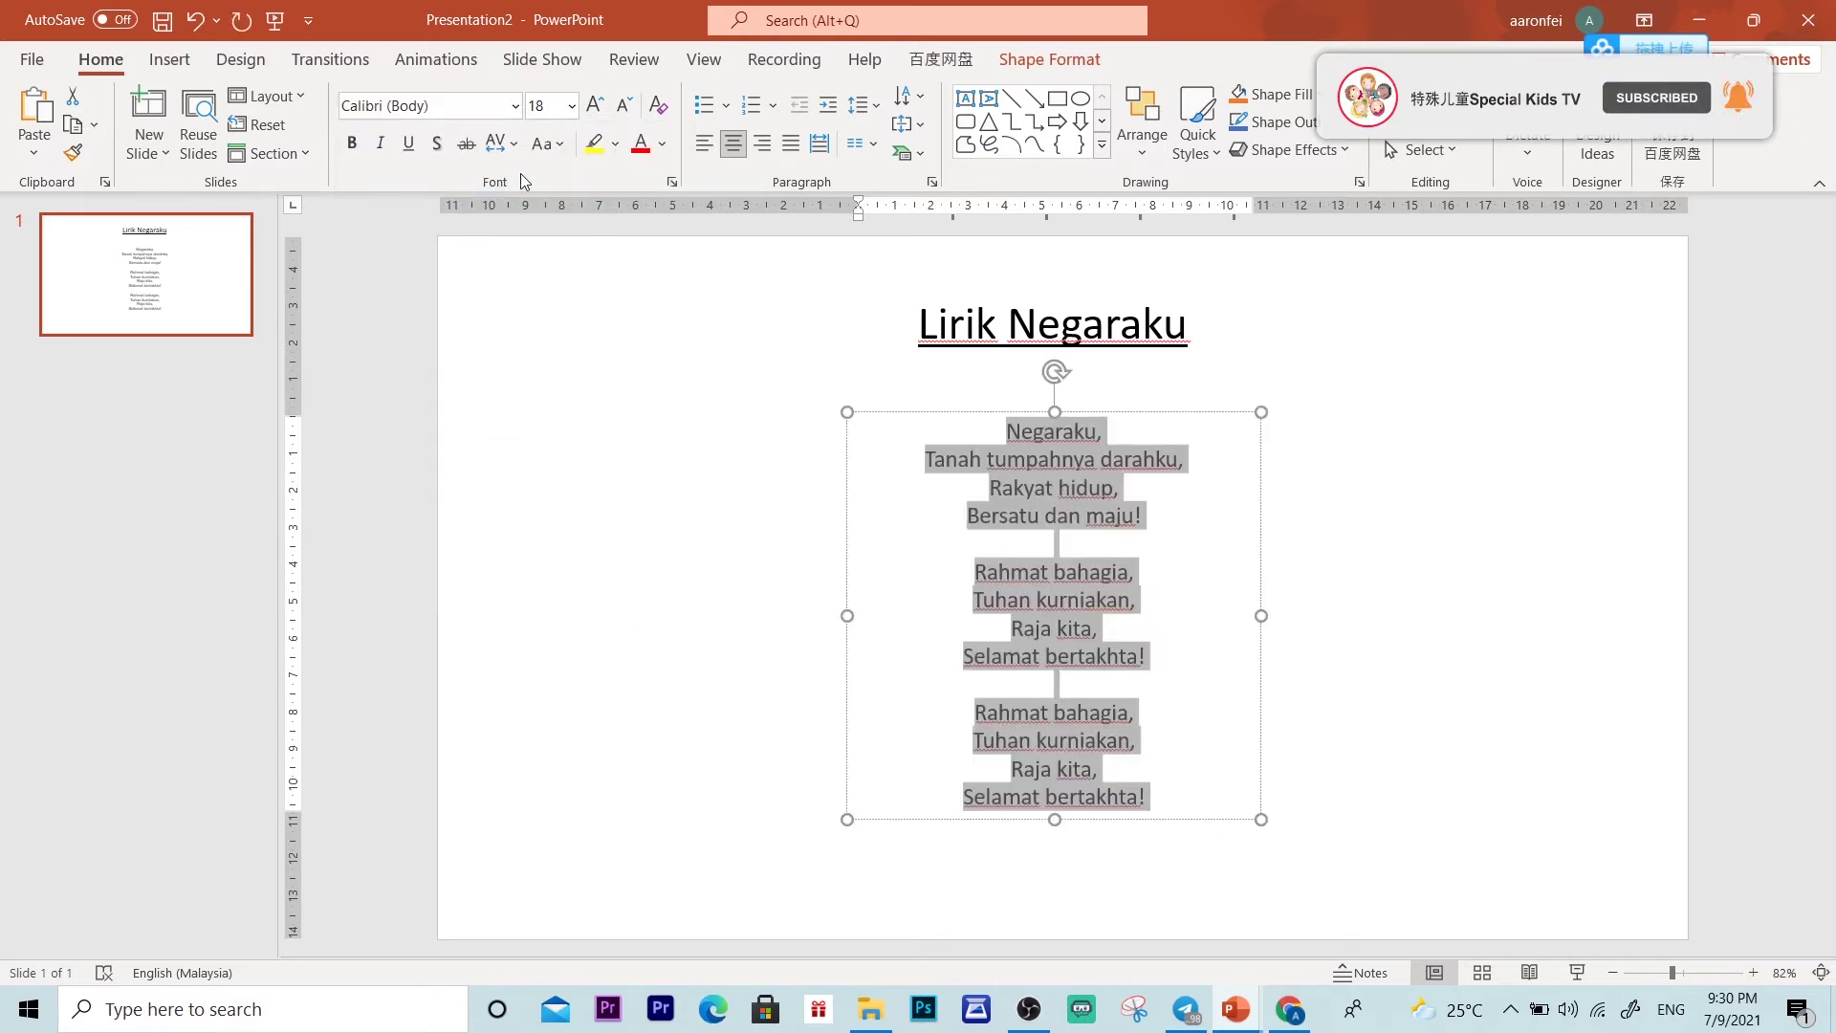
click(595, 105)
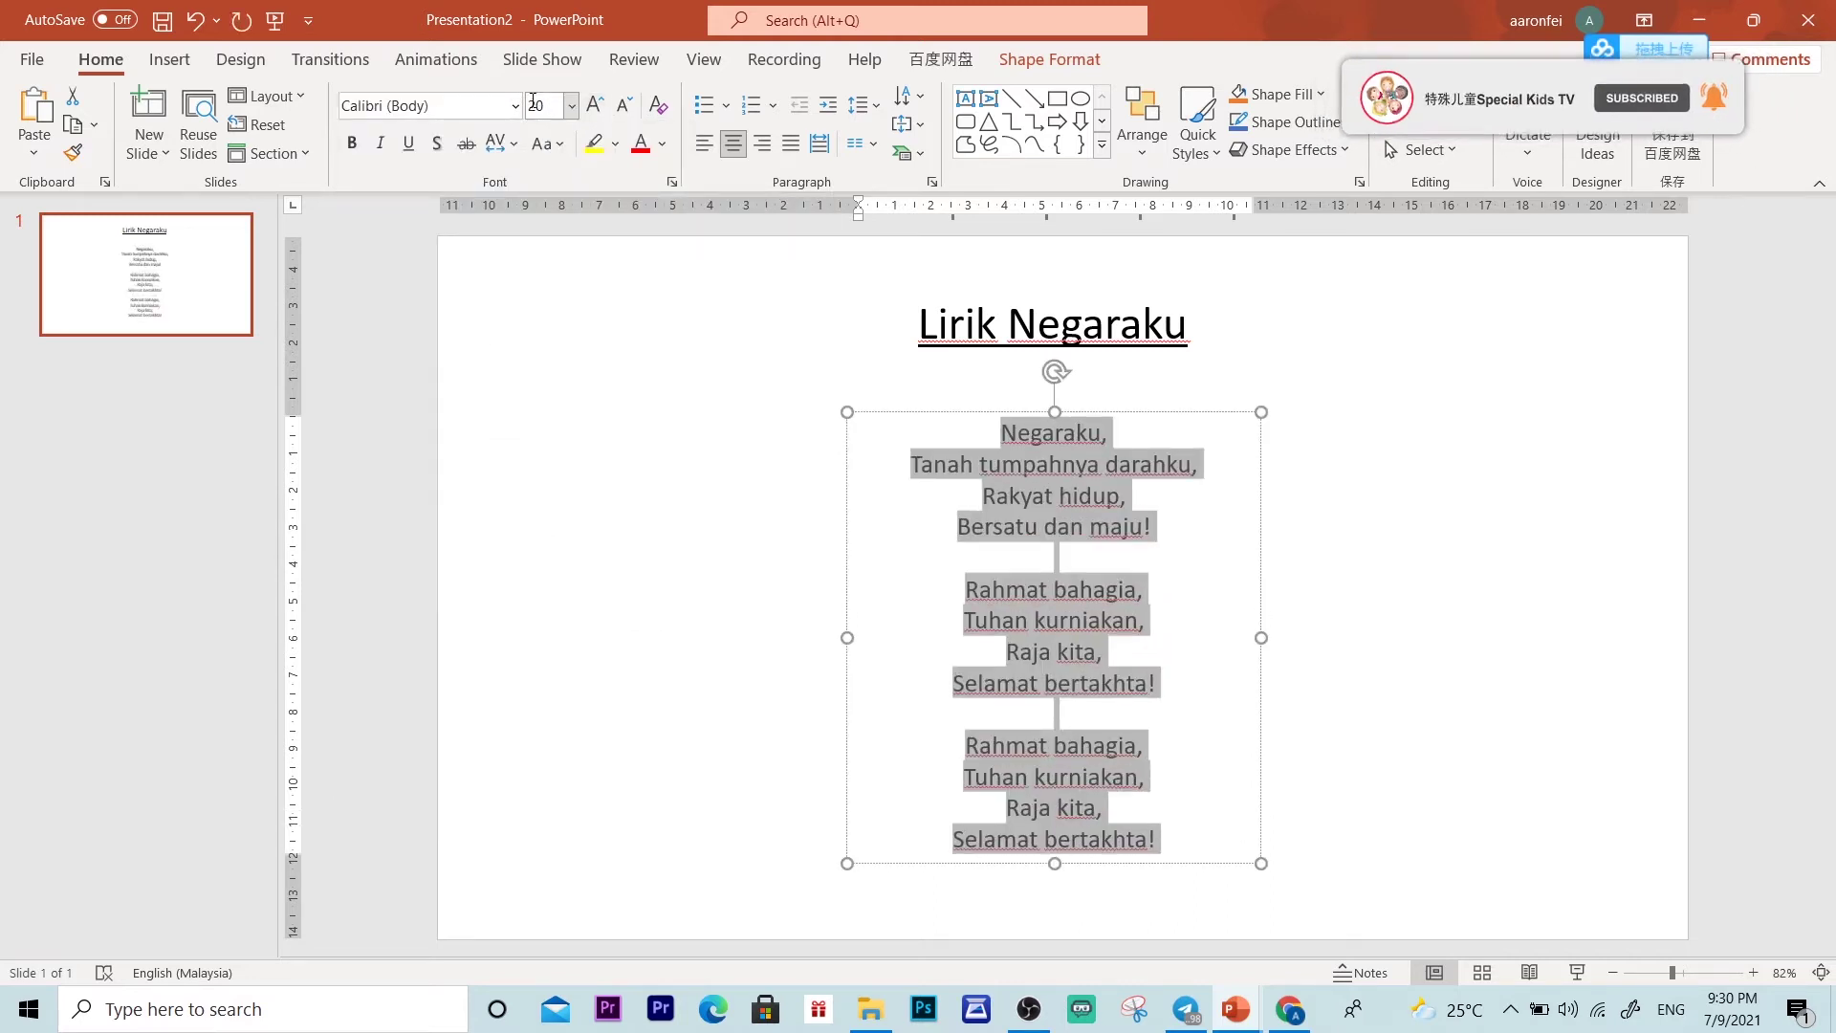
click(1139, 464)
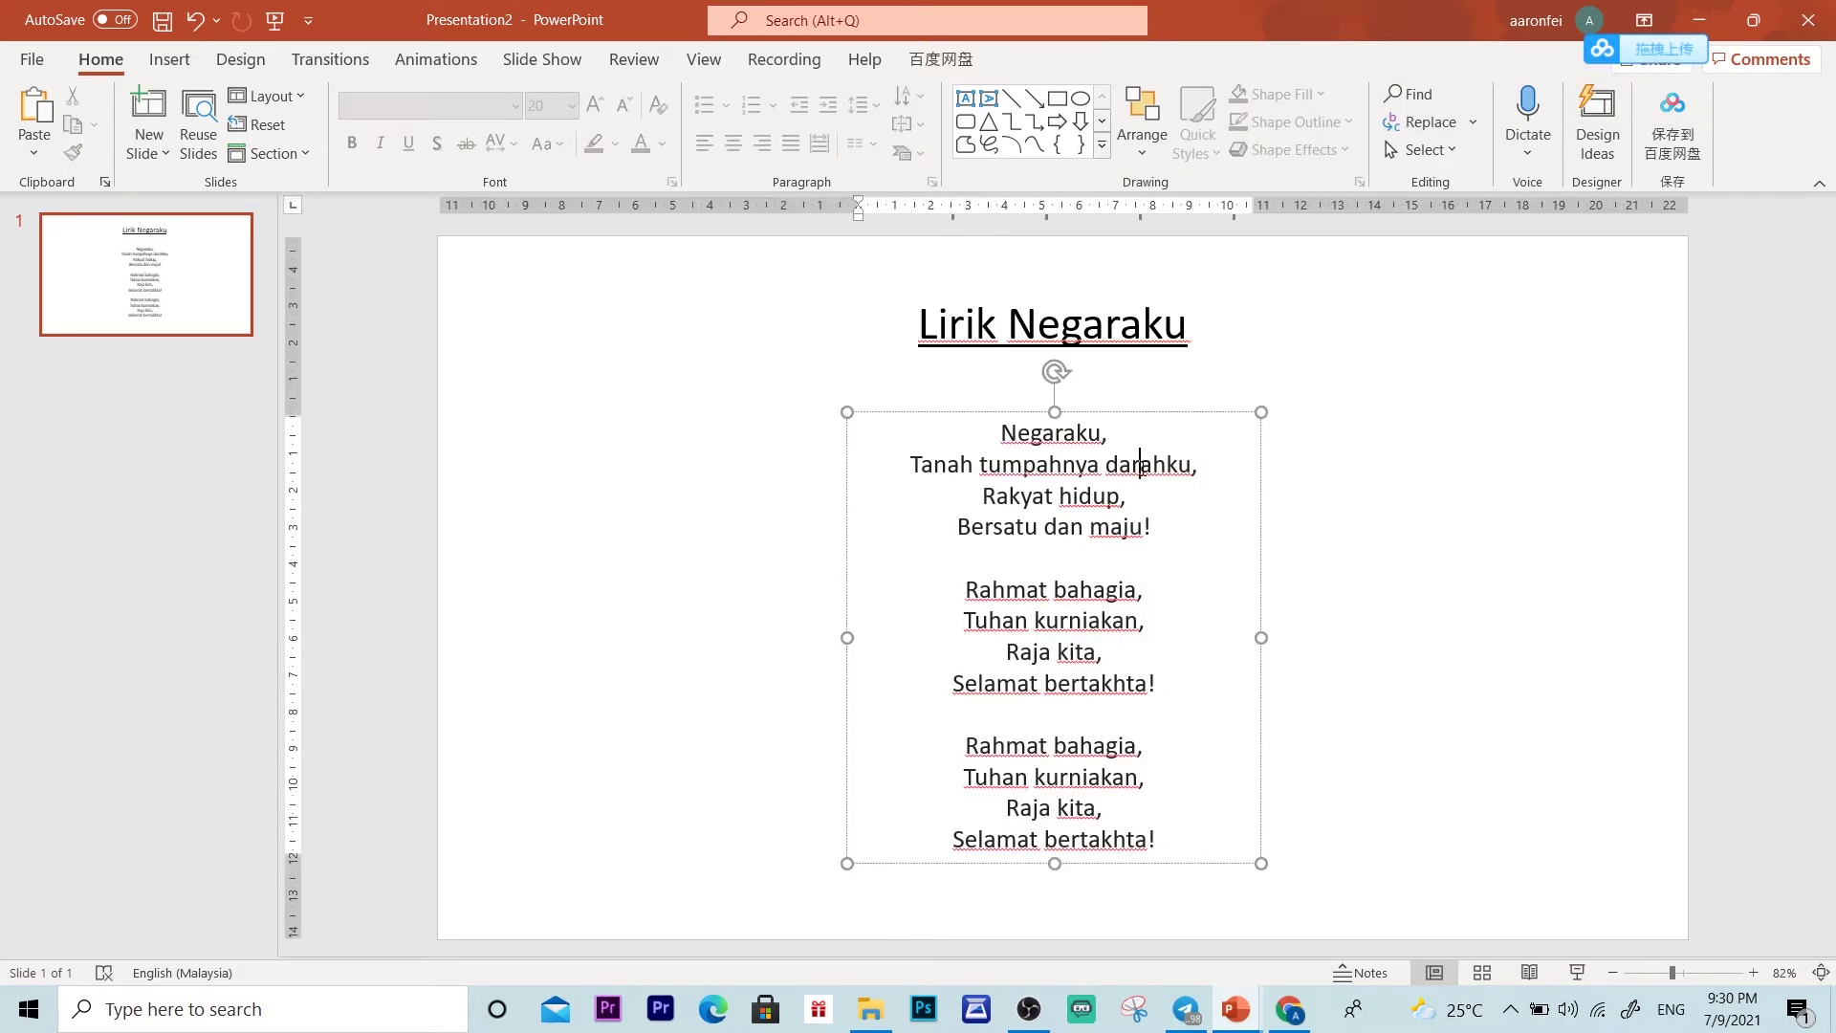
drag(1120, 411, 1120, 393)
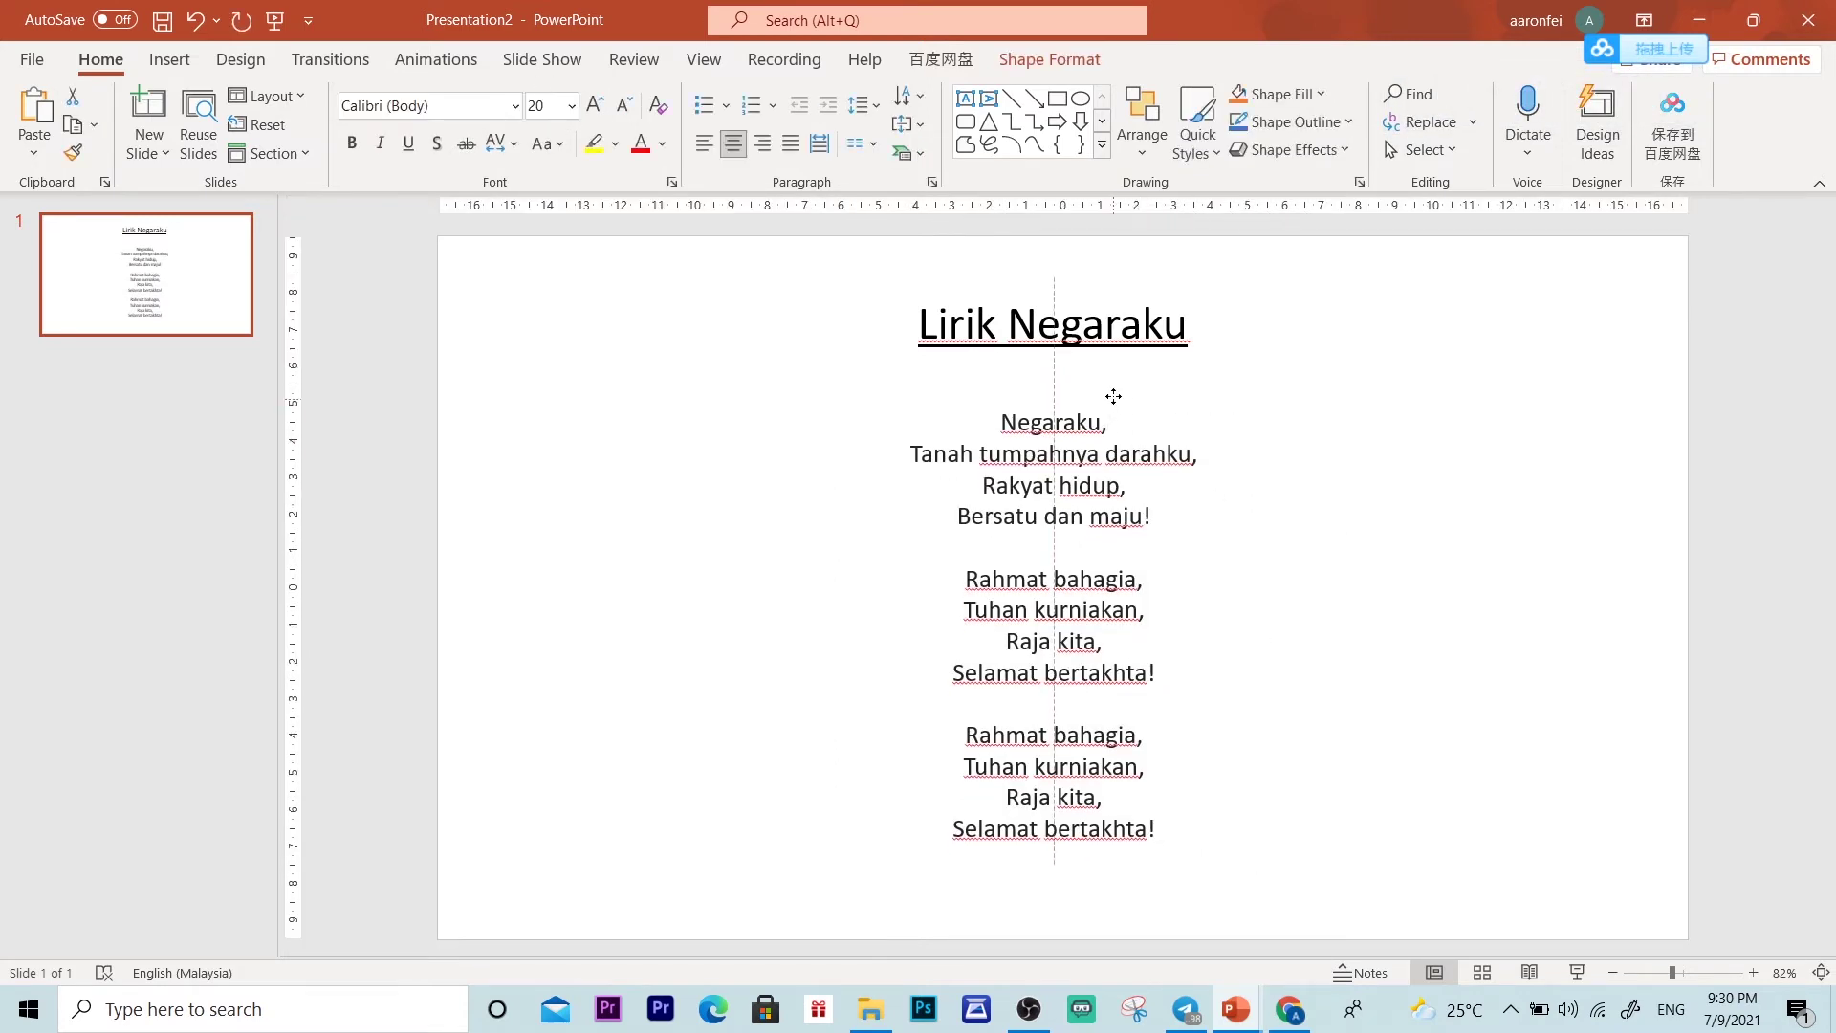
click(1404, 475)
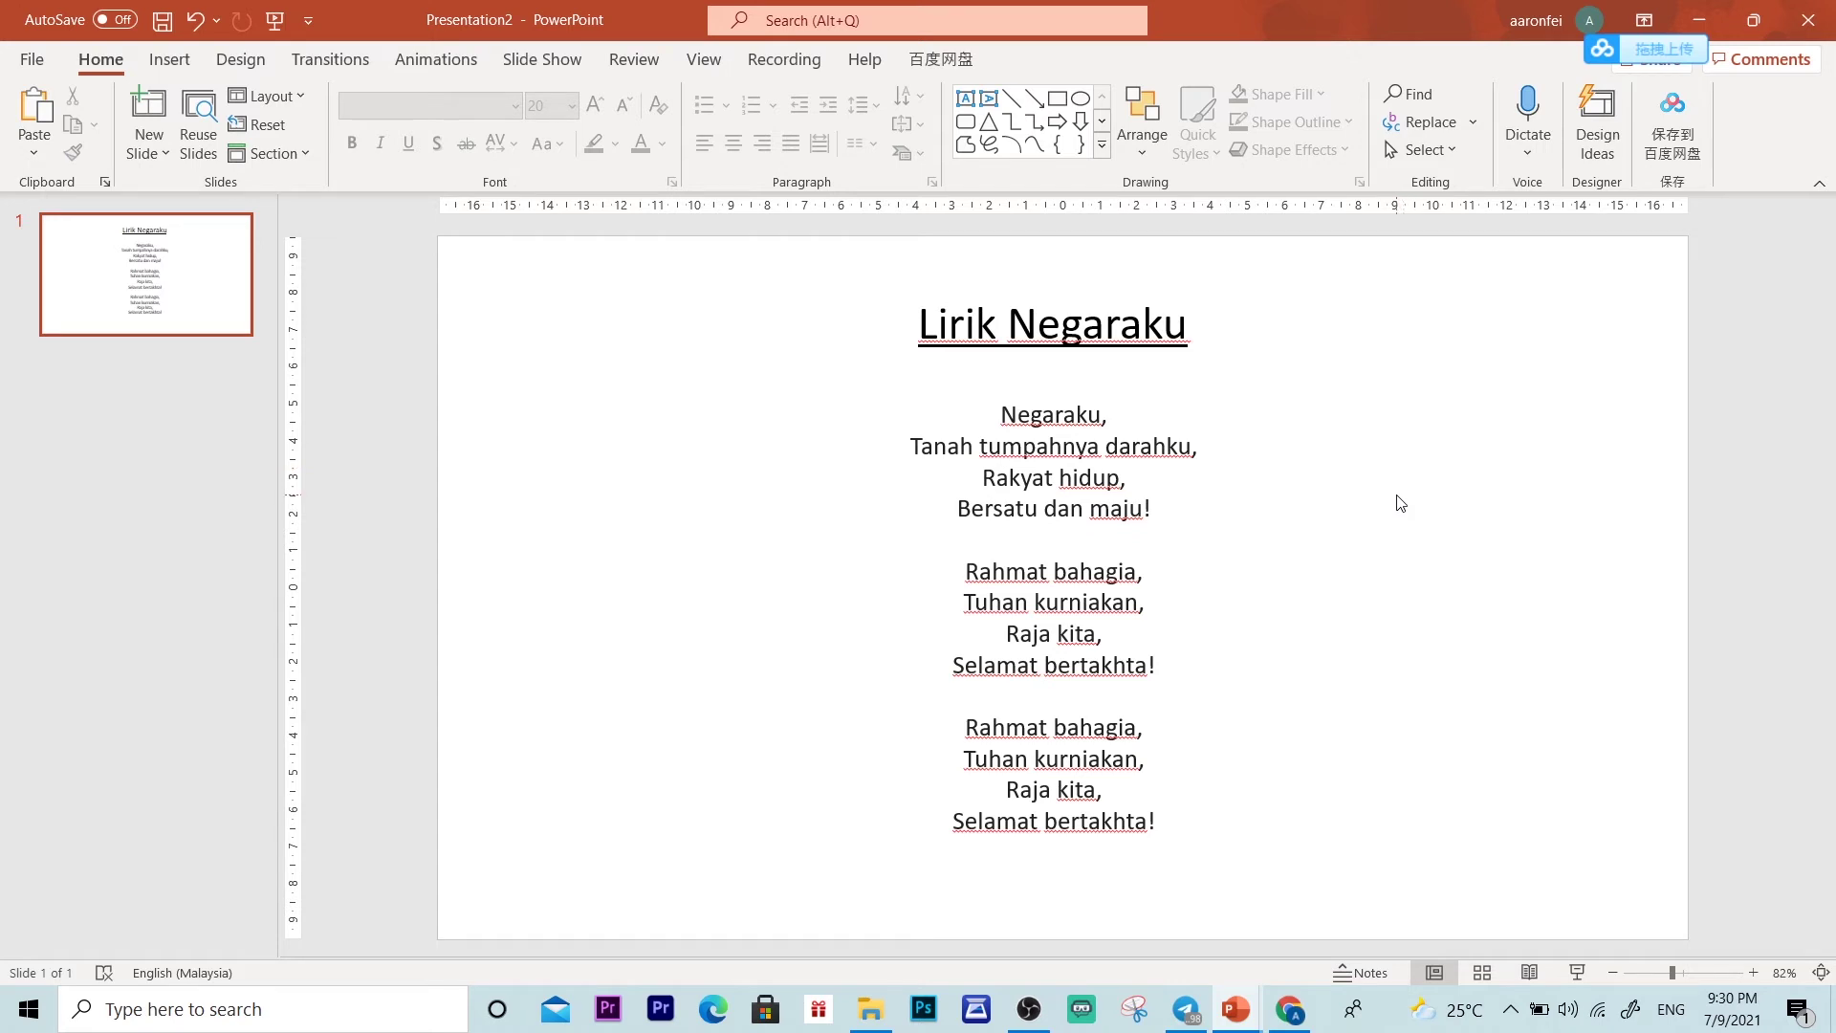
Step: Fill the lyrics text box with Yellow from the Standard Colors
click(1111, 508)
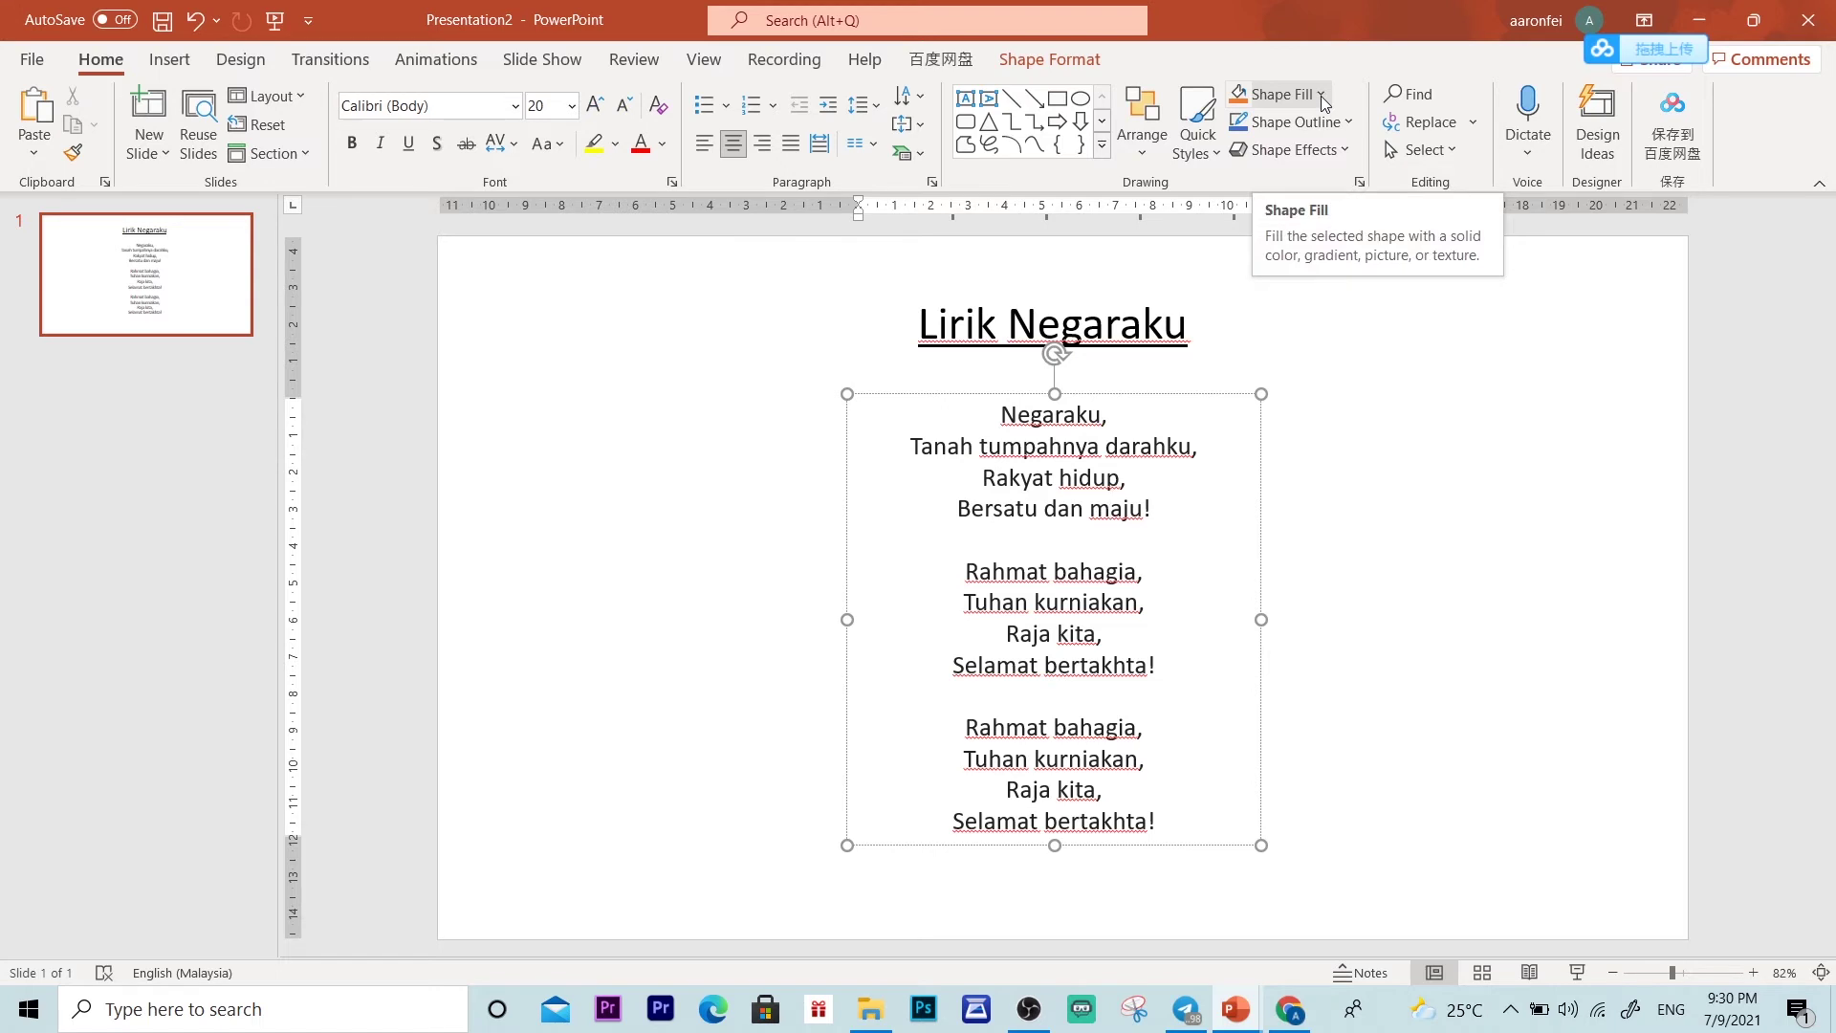
click(1232, 394)
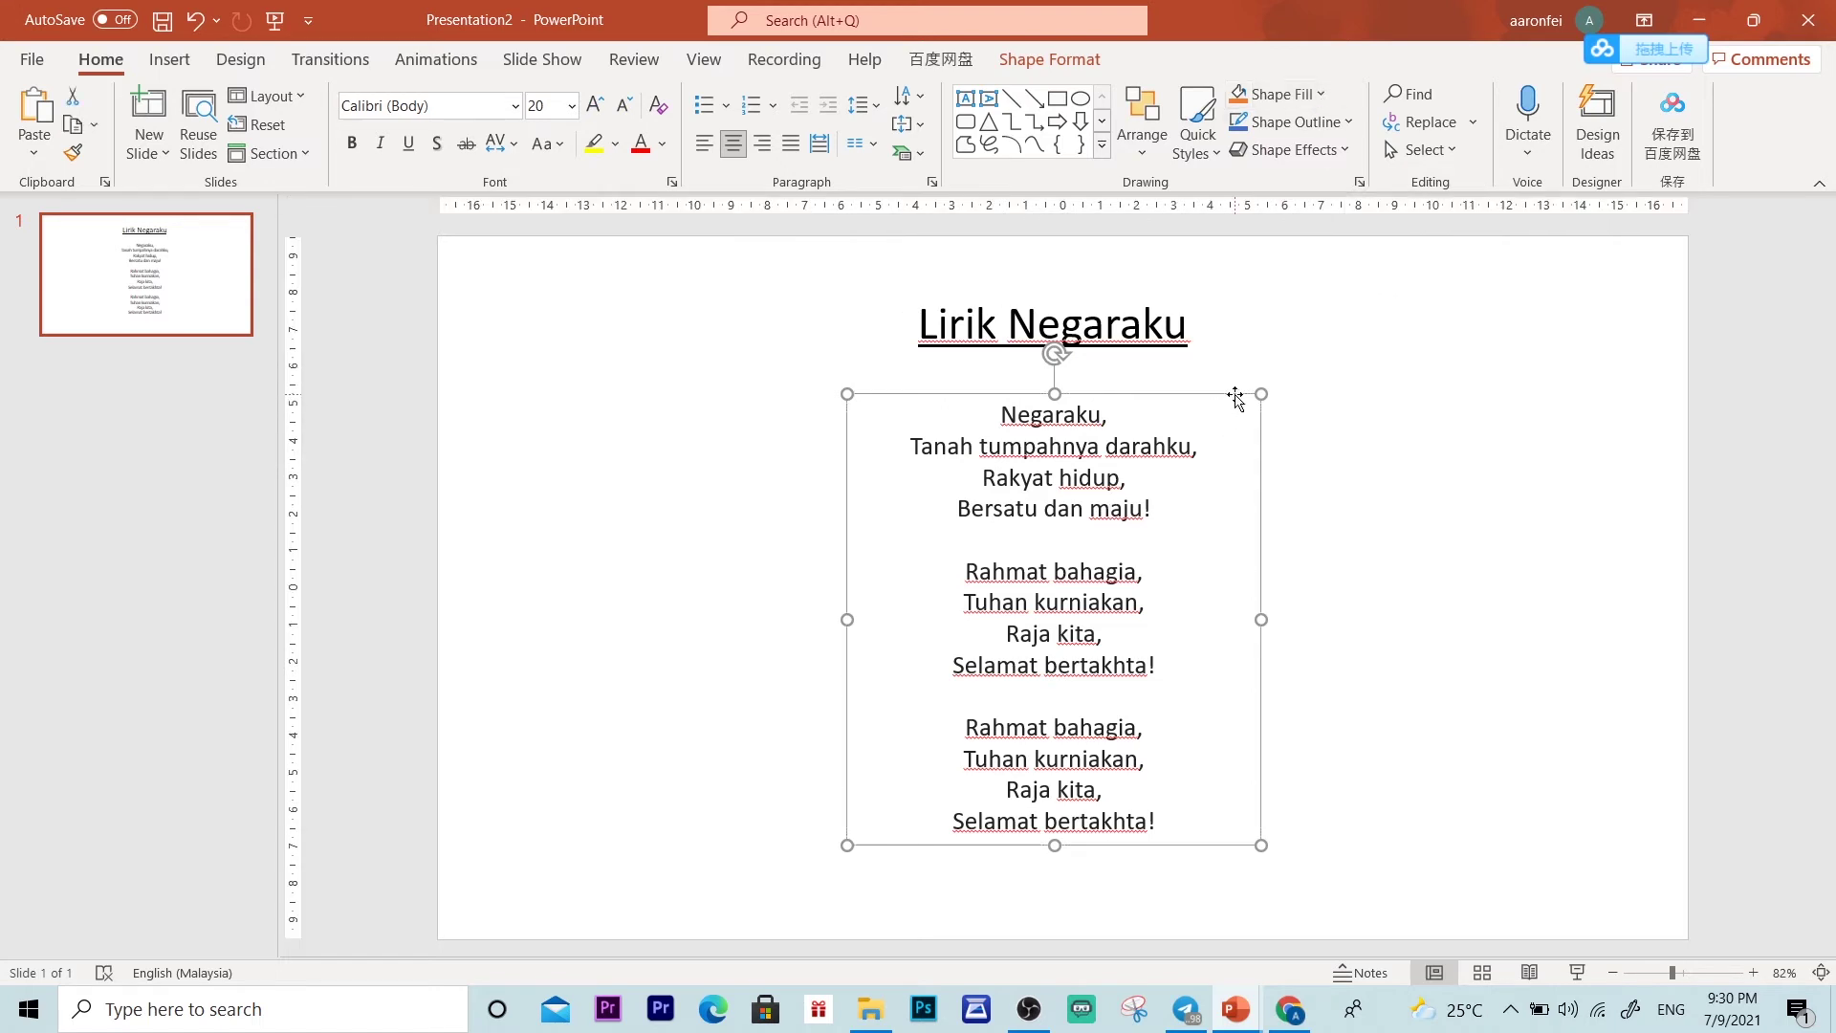
click(1319, 95)
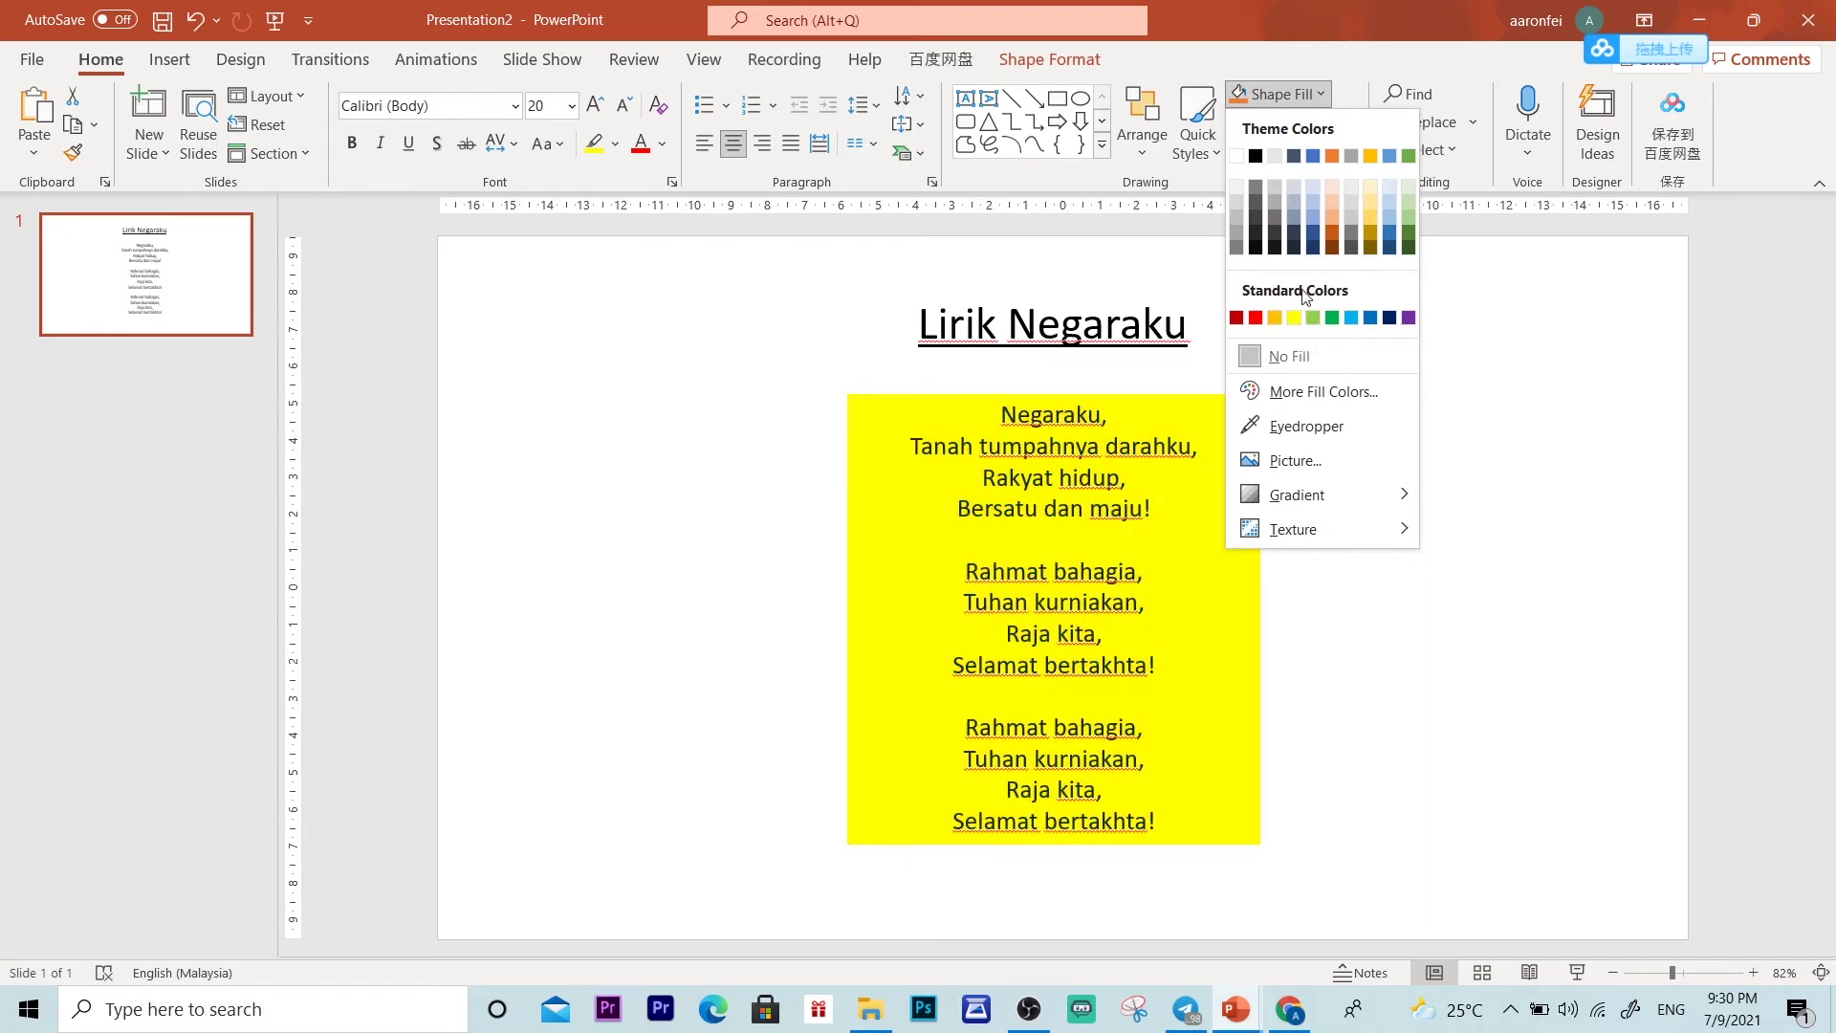
click(1295, 318)
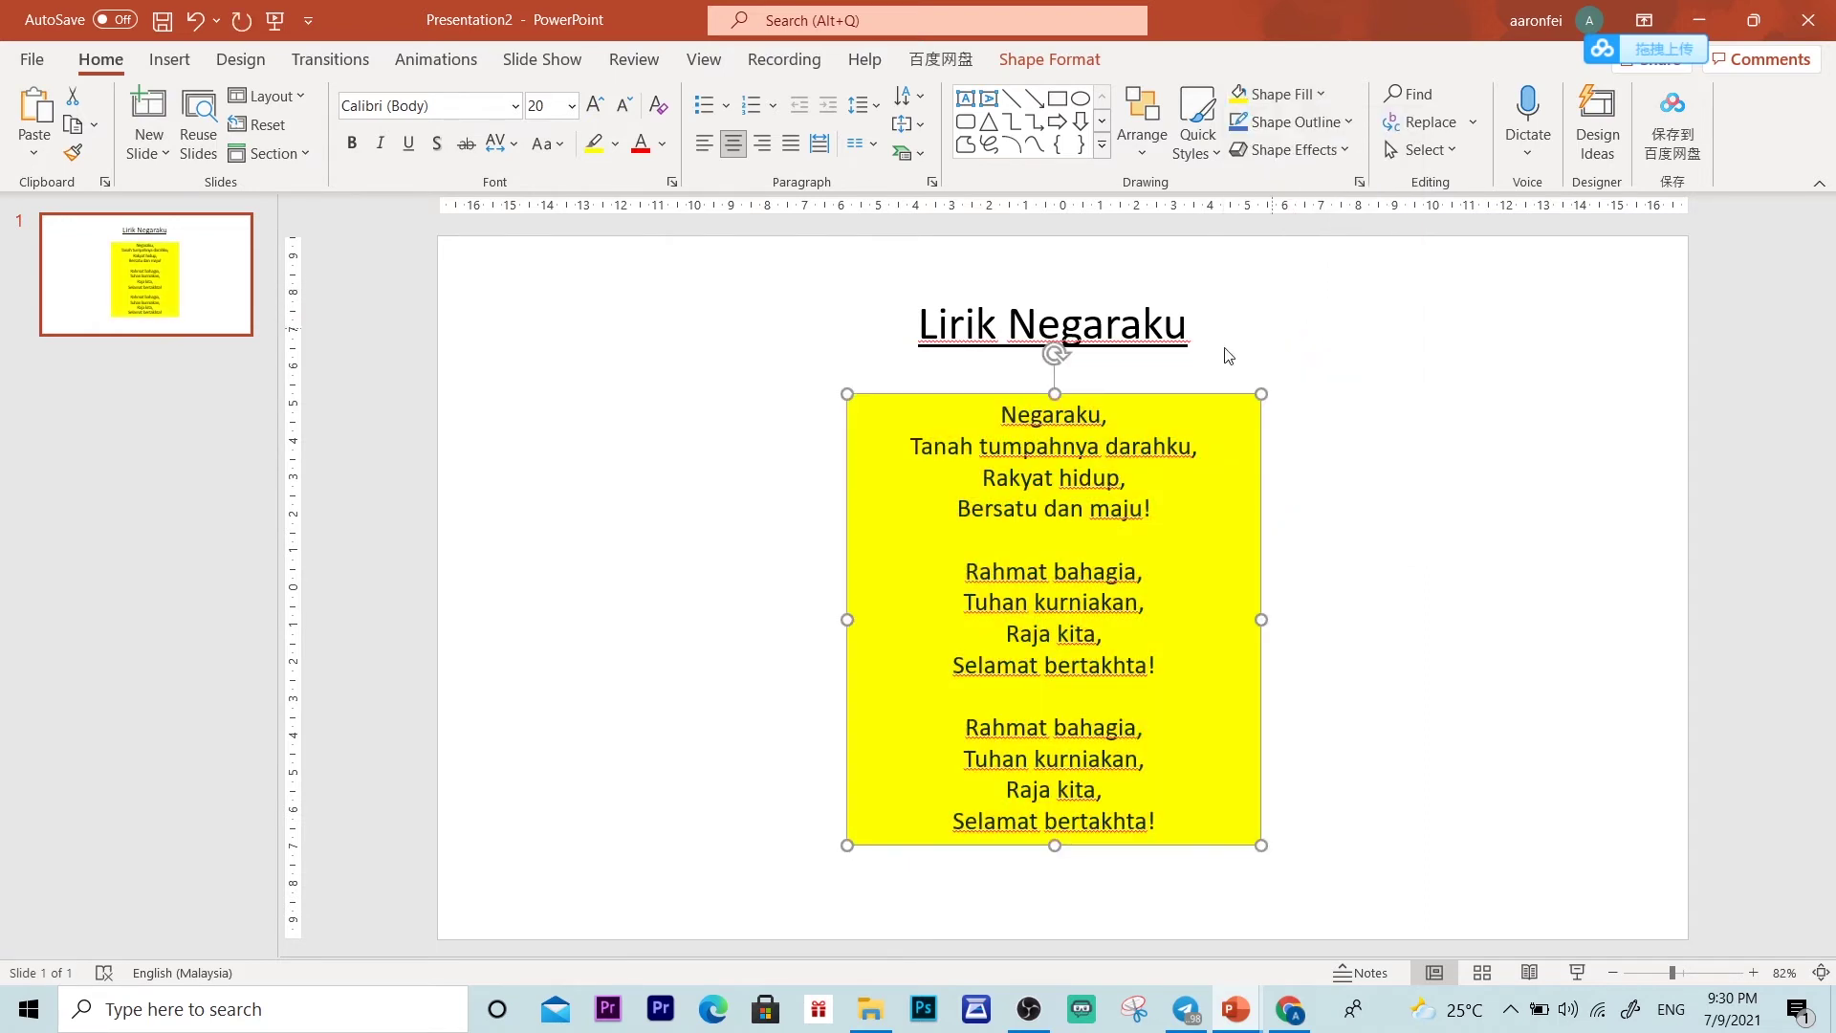
click(1321, 439)
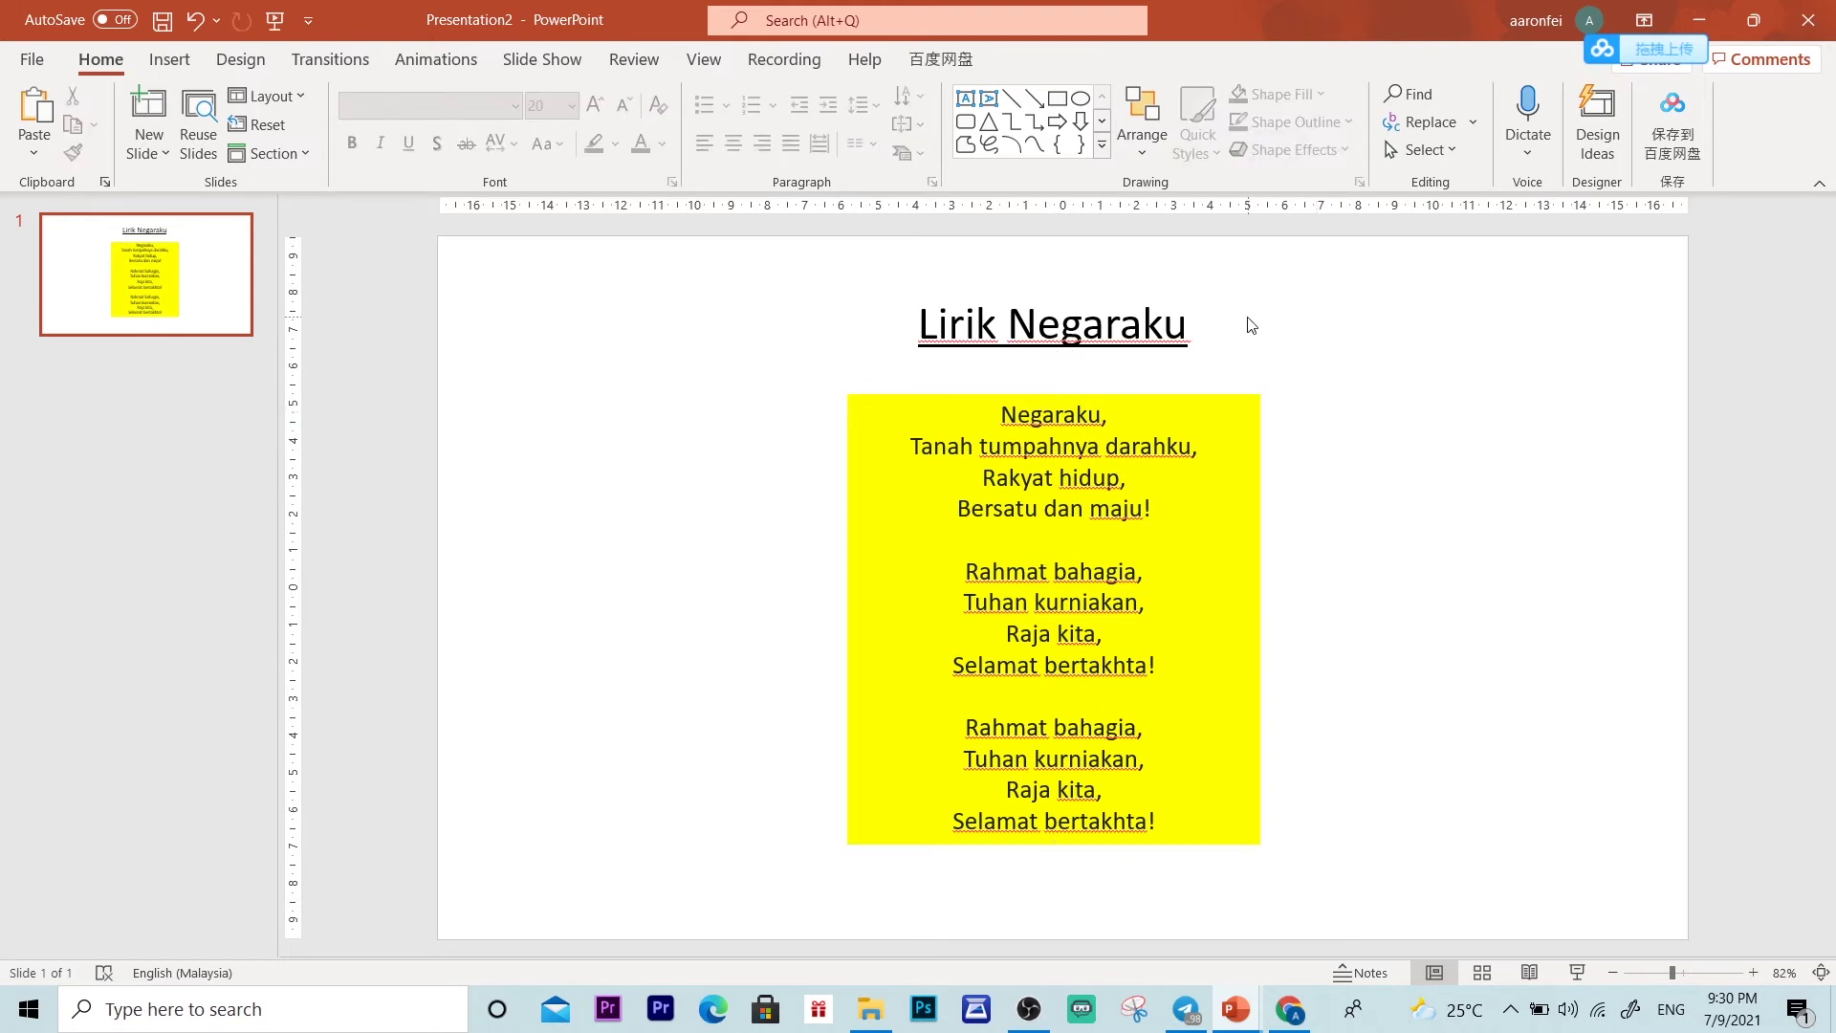
Step: Fill the Lirik Negaraku title box with green
click(1151, 325)
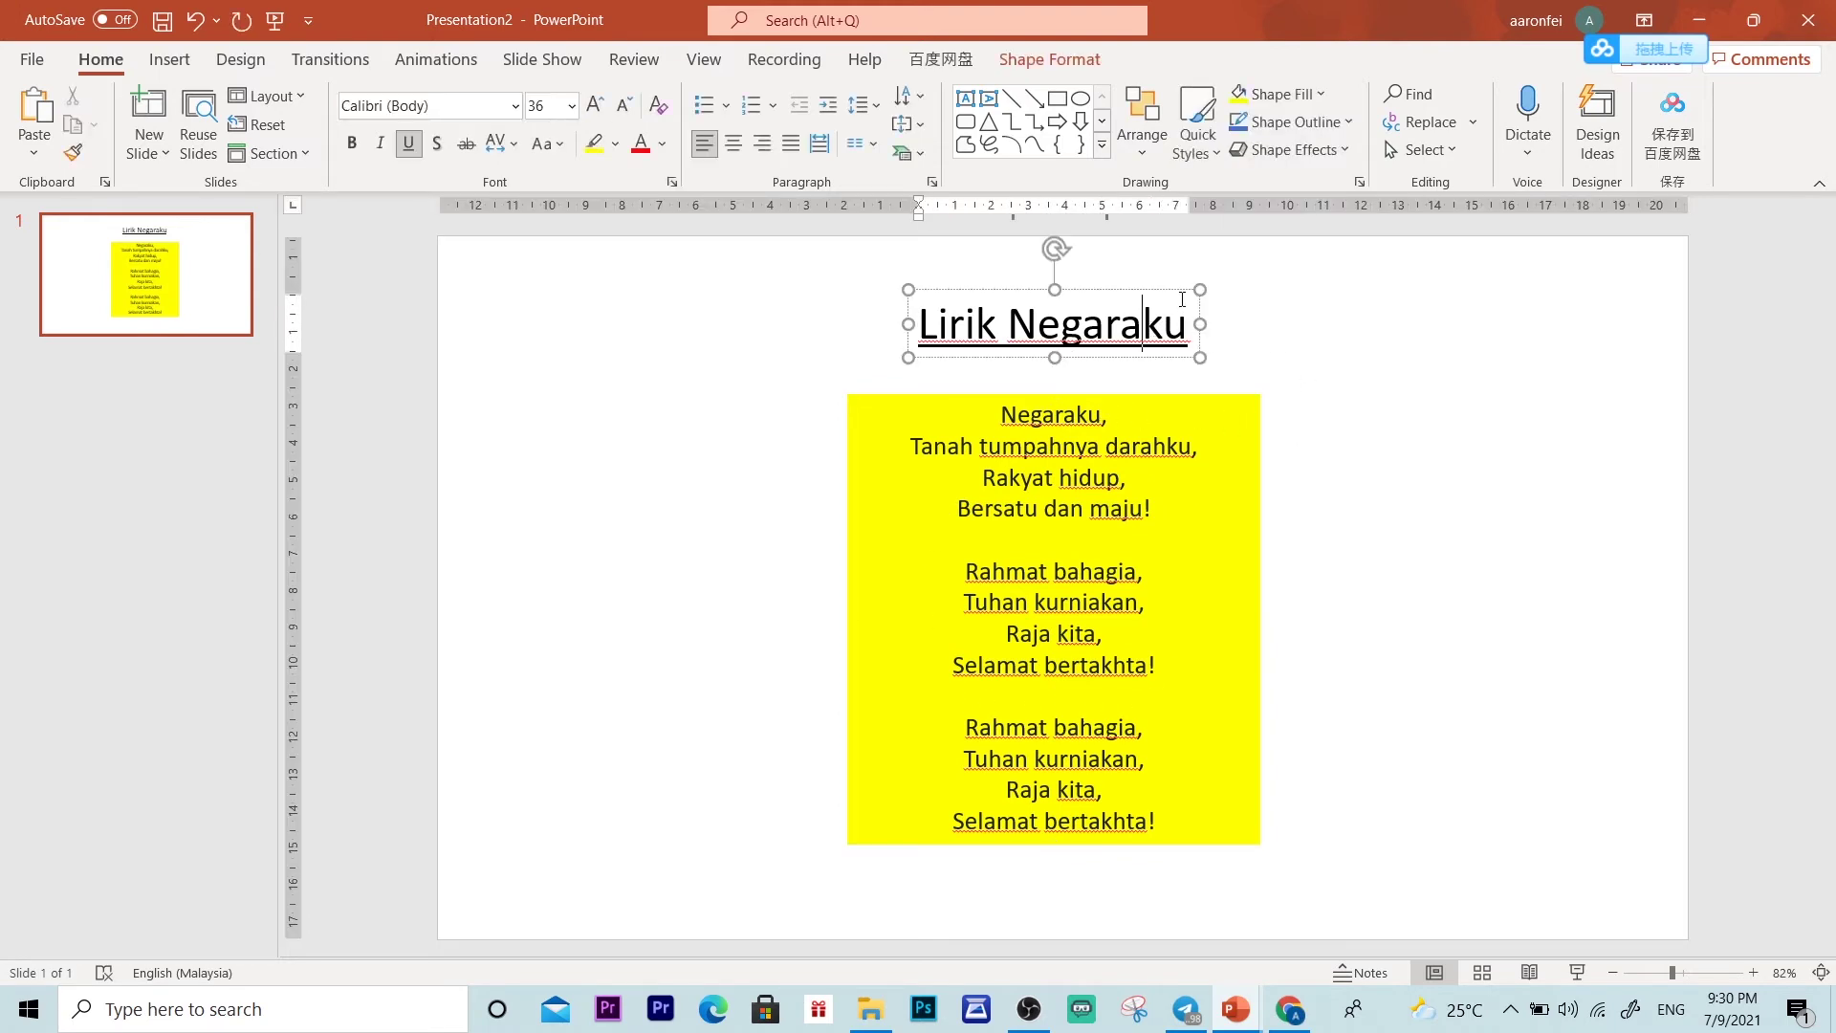
click(1180, 299)
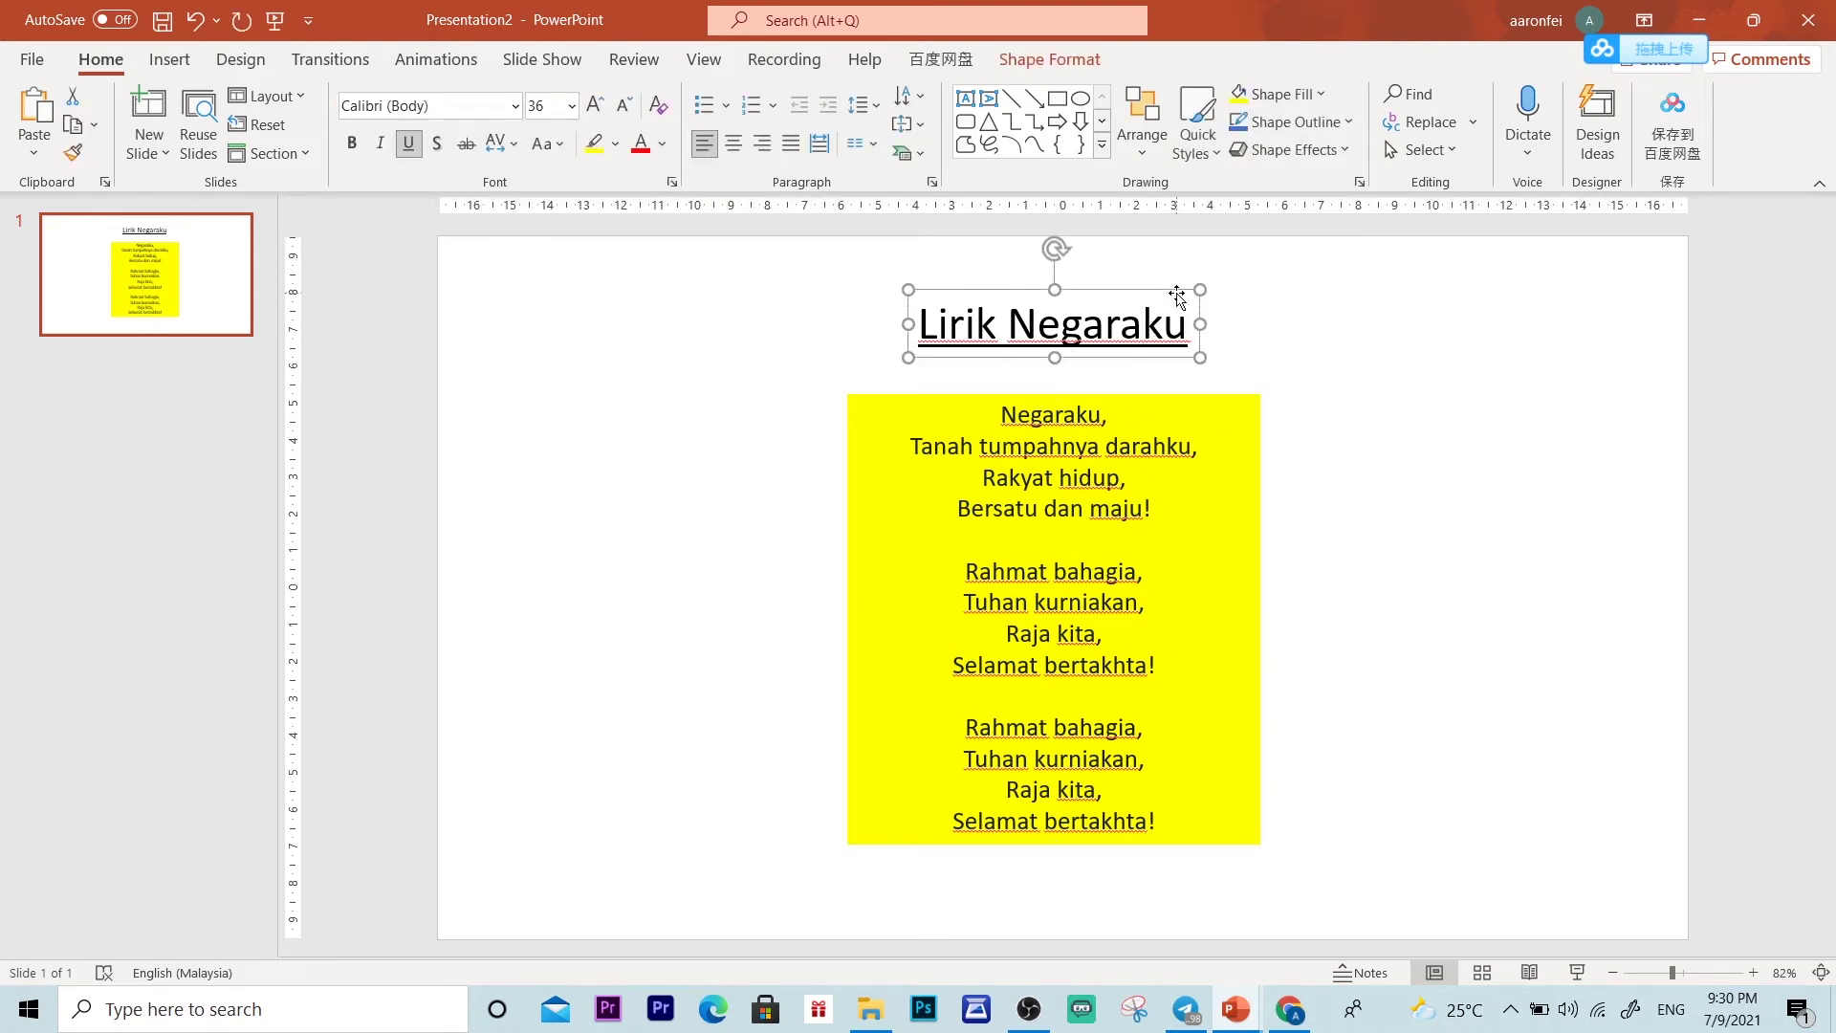
click(1324, 93)
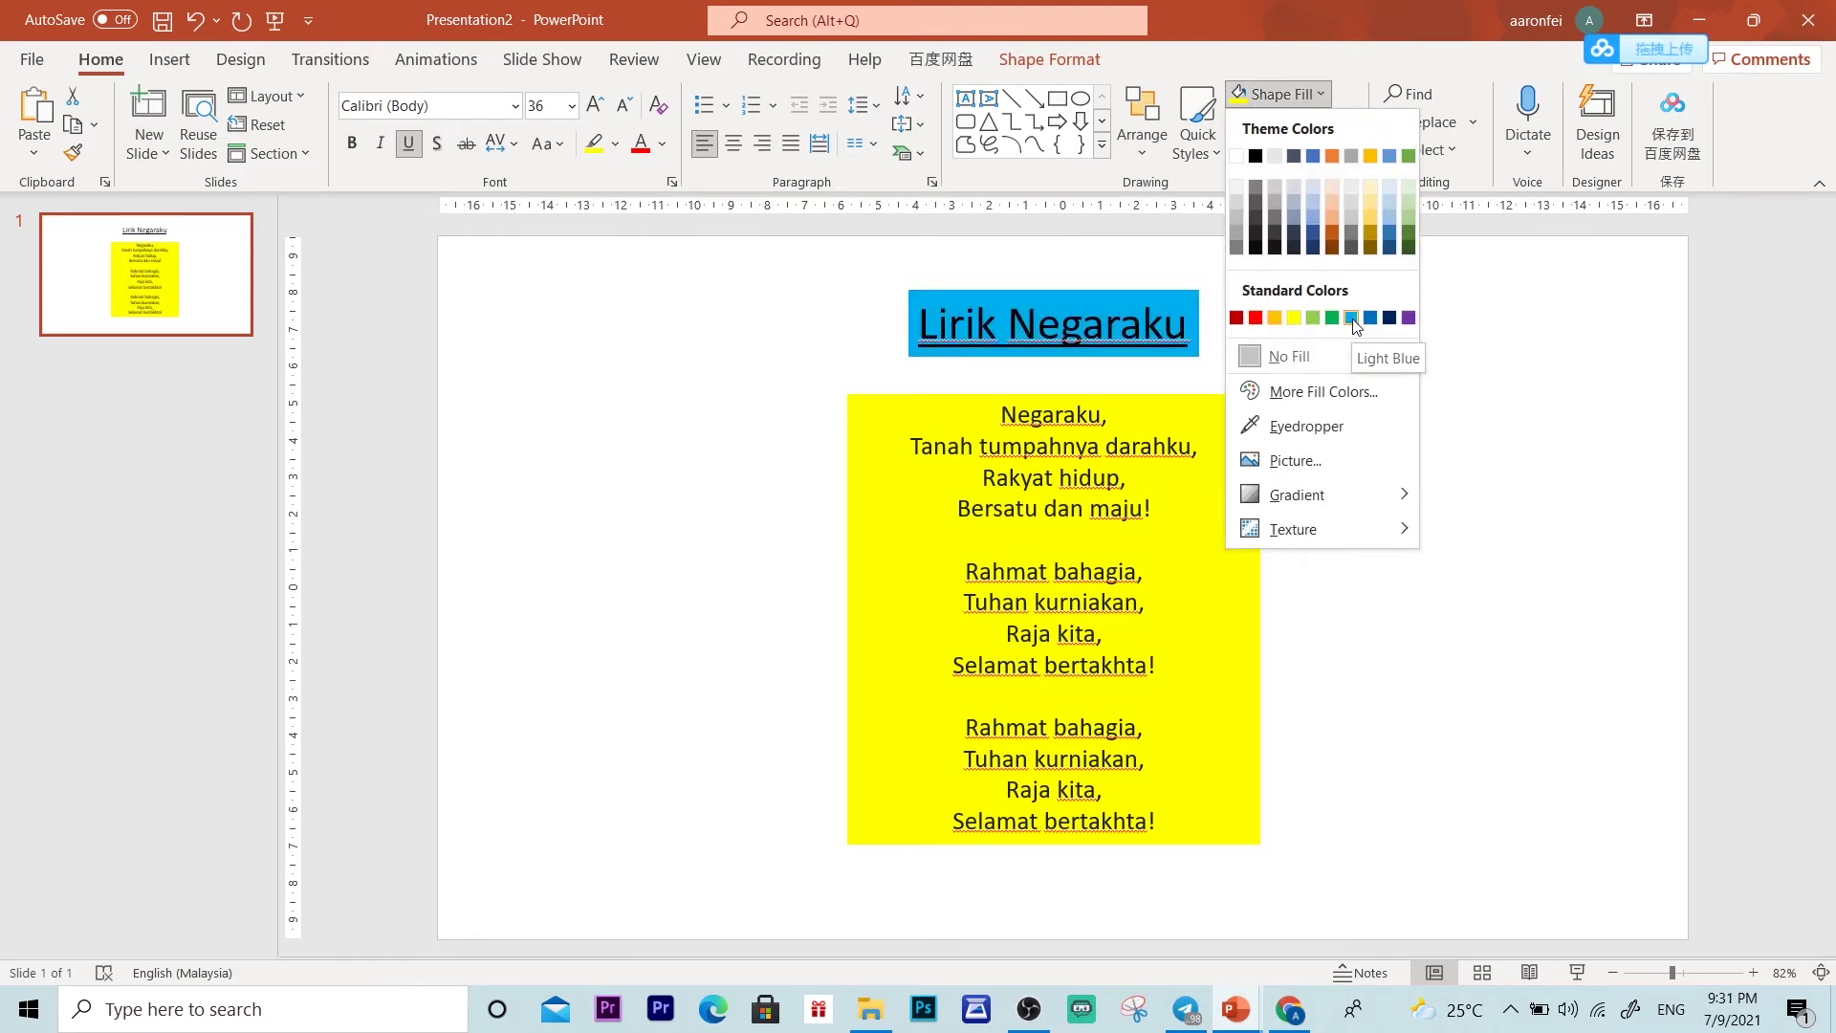
click(1410, 217)
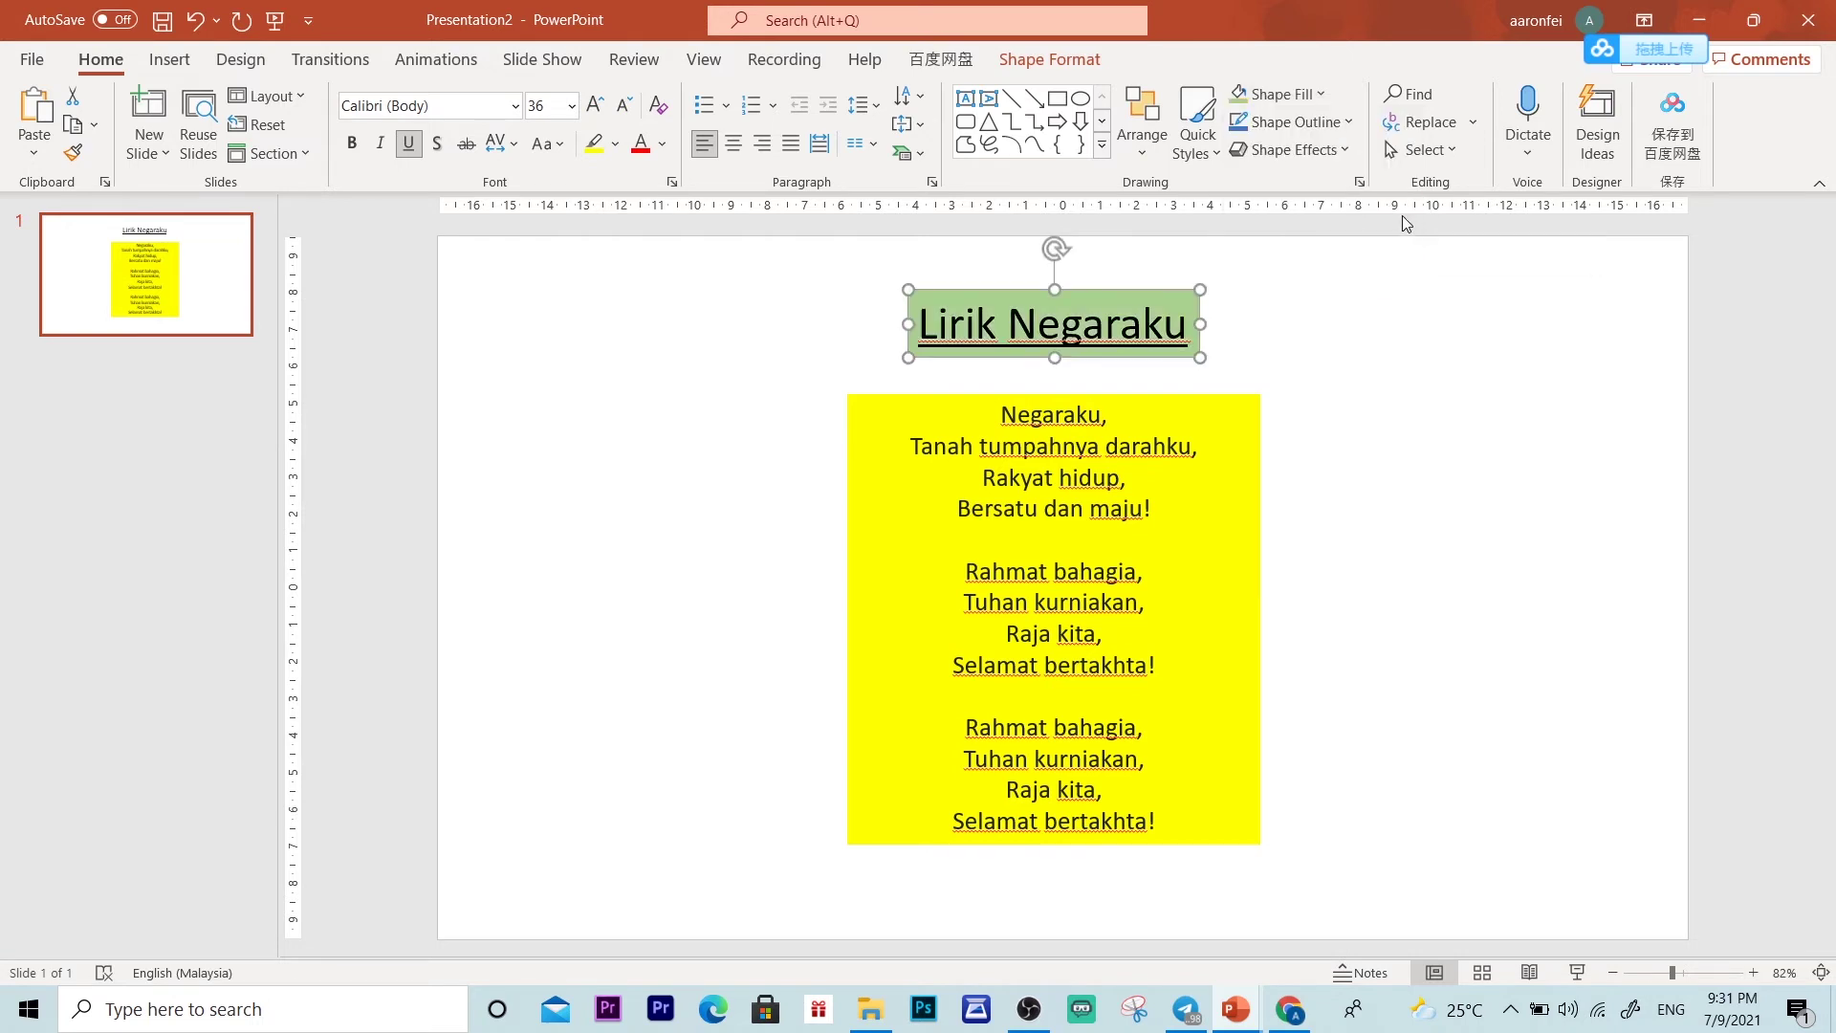
click(1402, 354)
Step: Widen the green title box, centre its text, and set it flush atop the yellow box
click(1195, 328)
drag(1201, 323, 1262, 324)
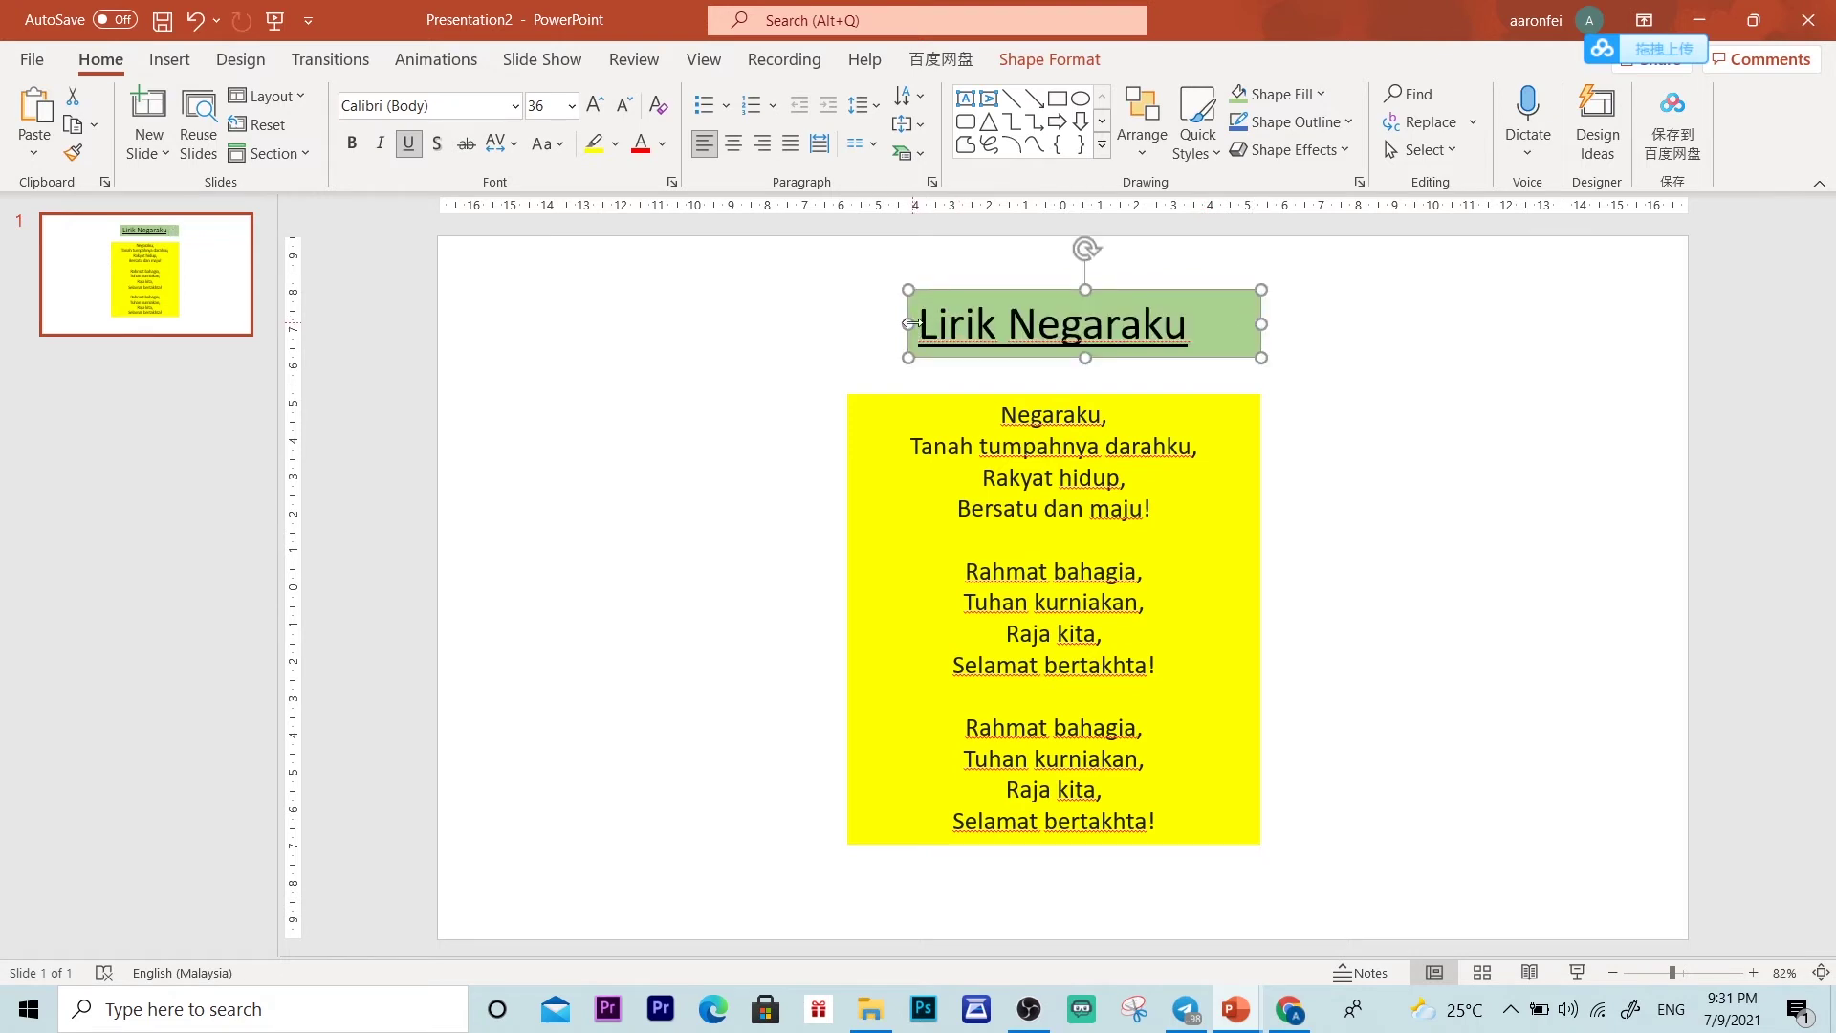
drag(911, 323, 849, 323)
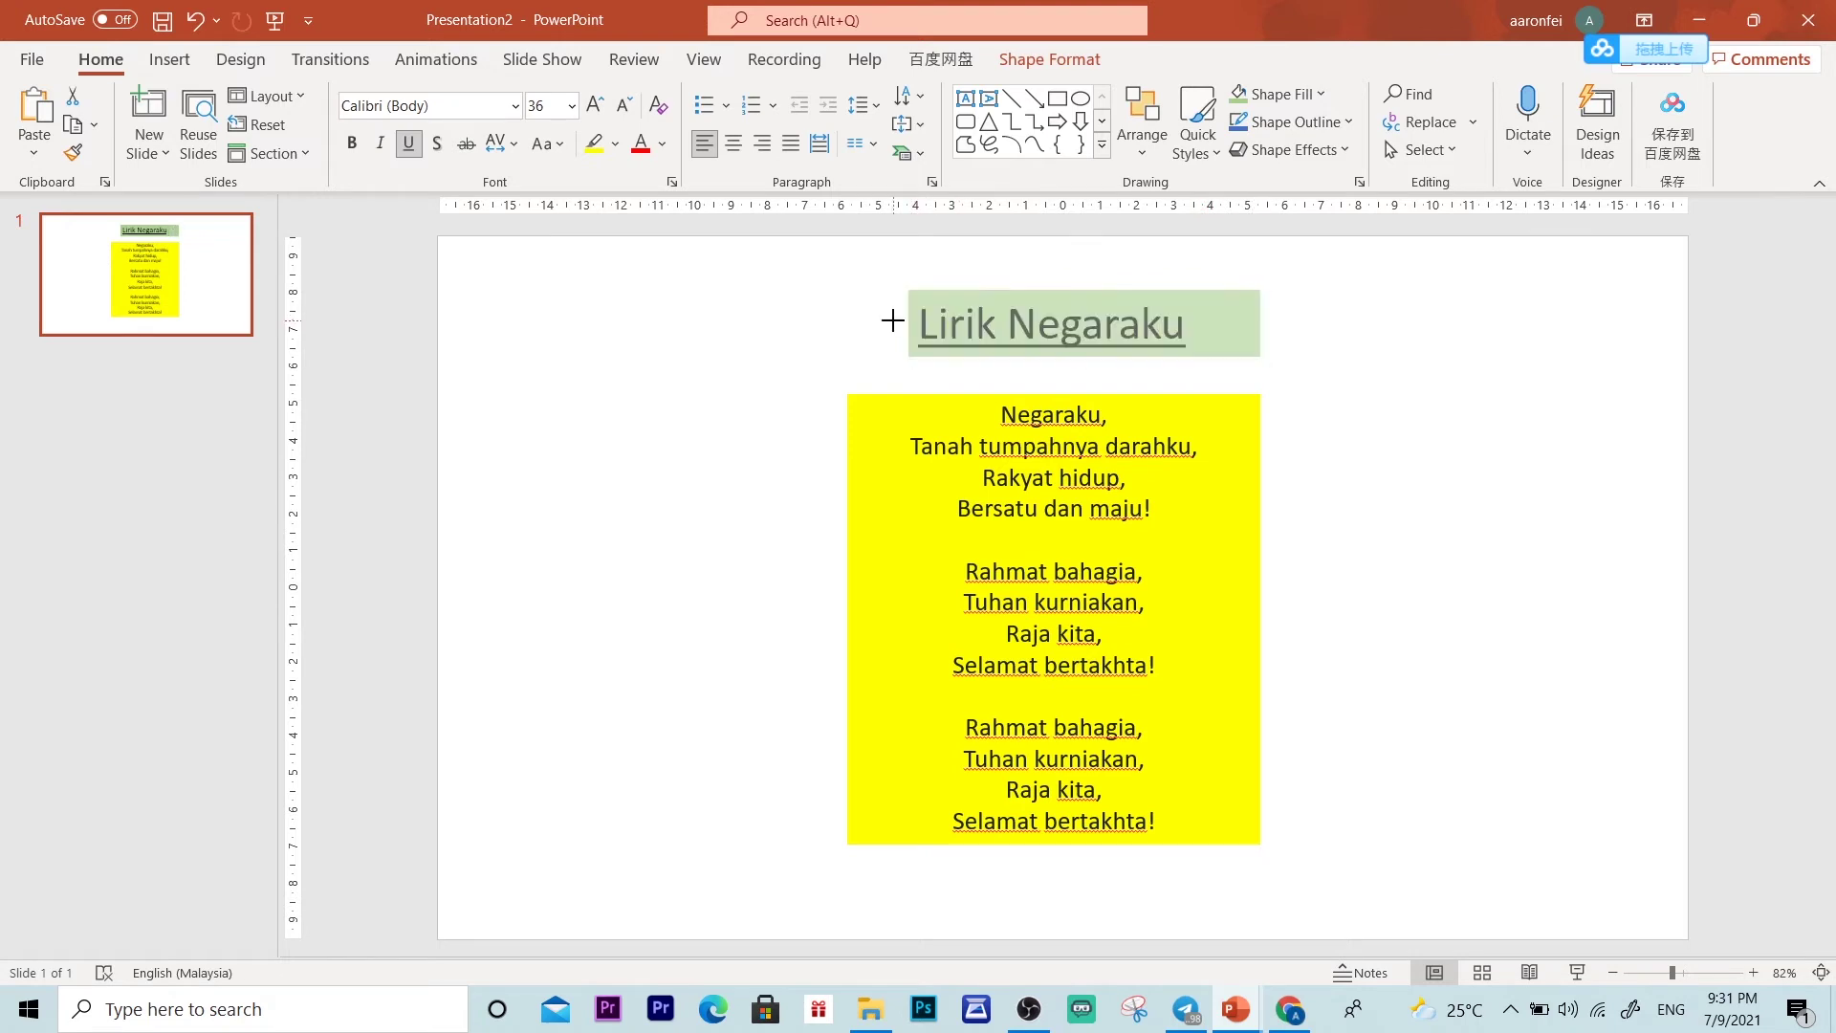
click(1111, 325)
click(1183, 385)
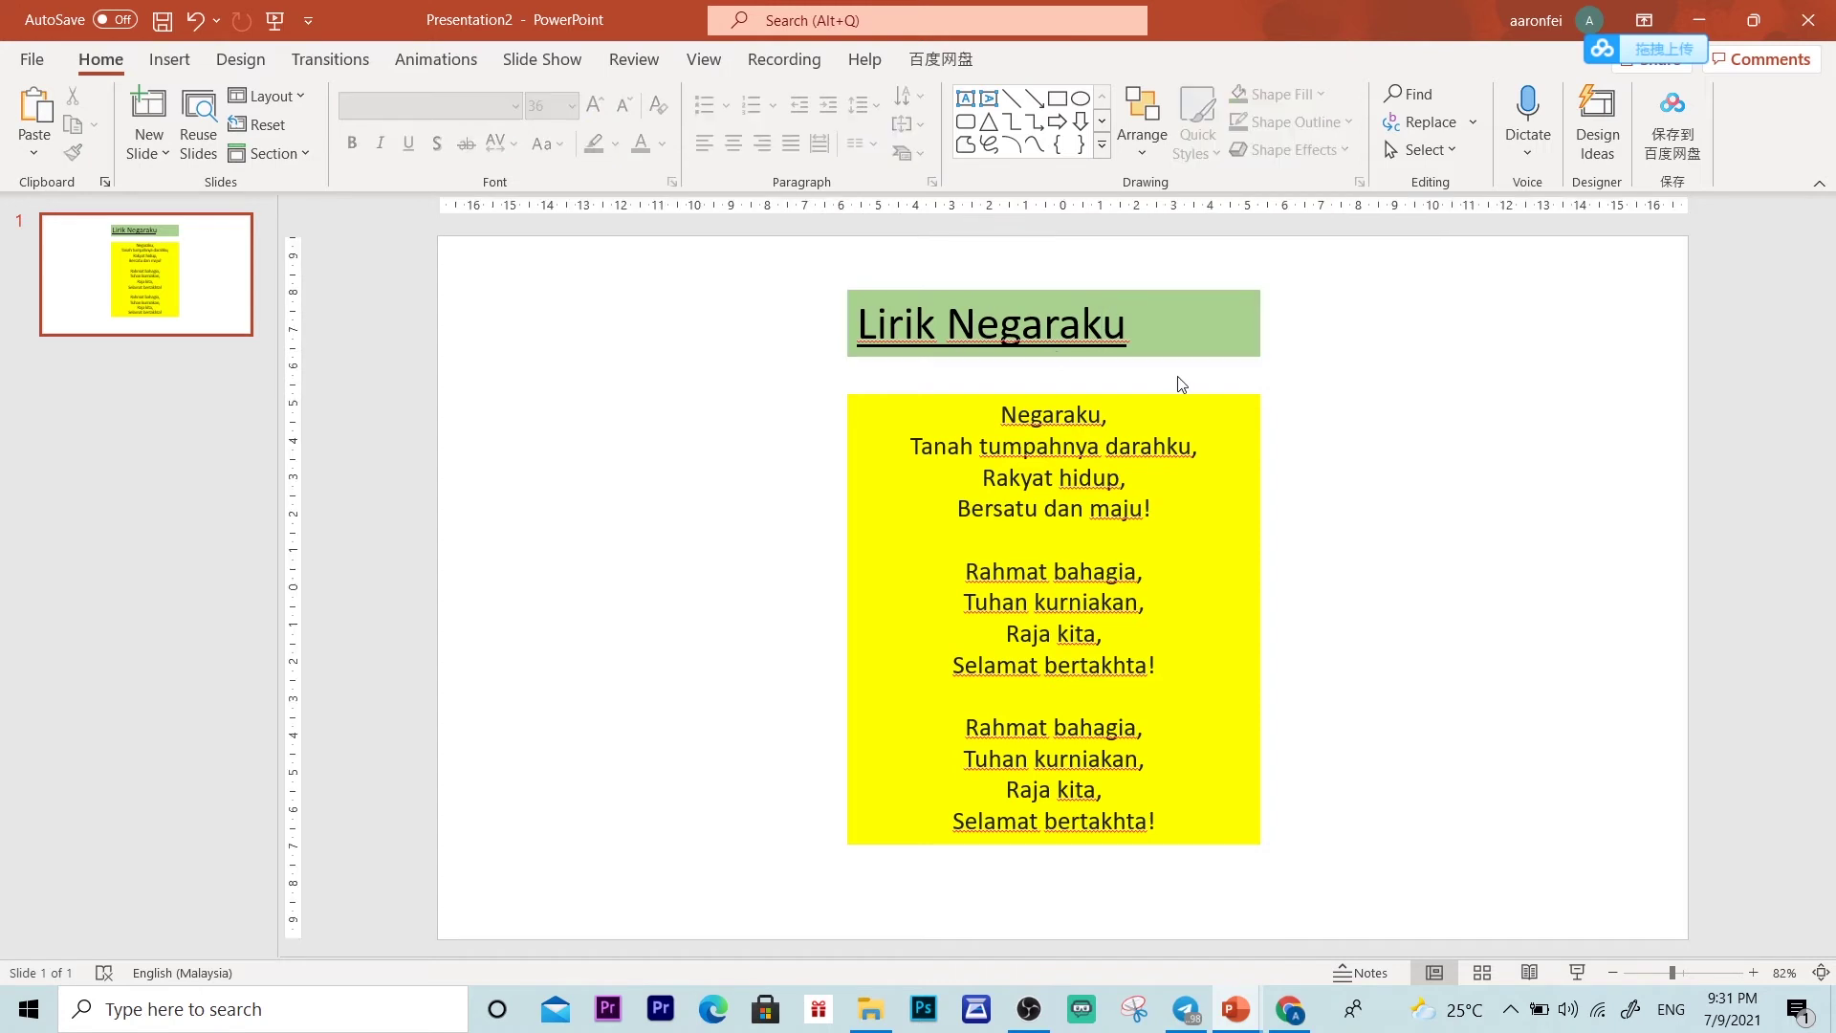
click(1082, 325)
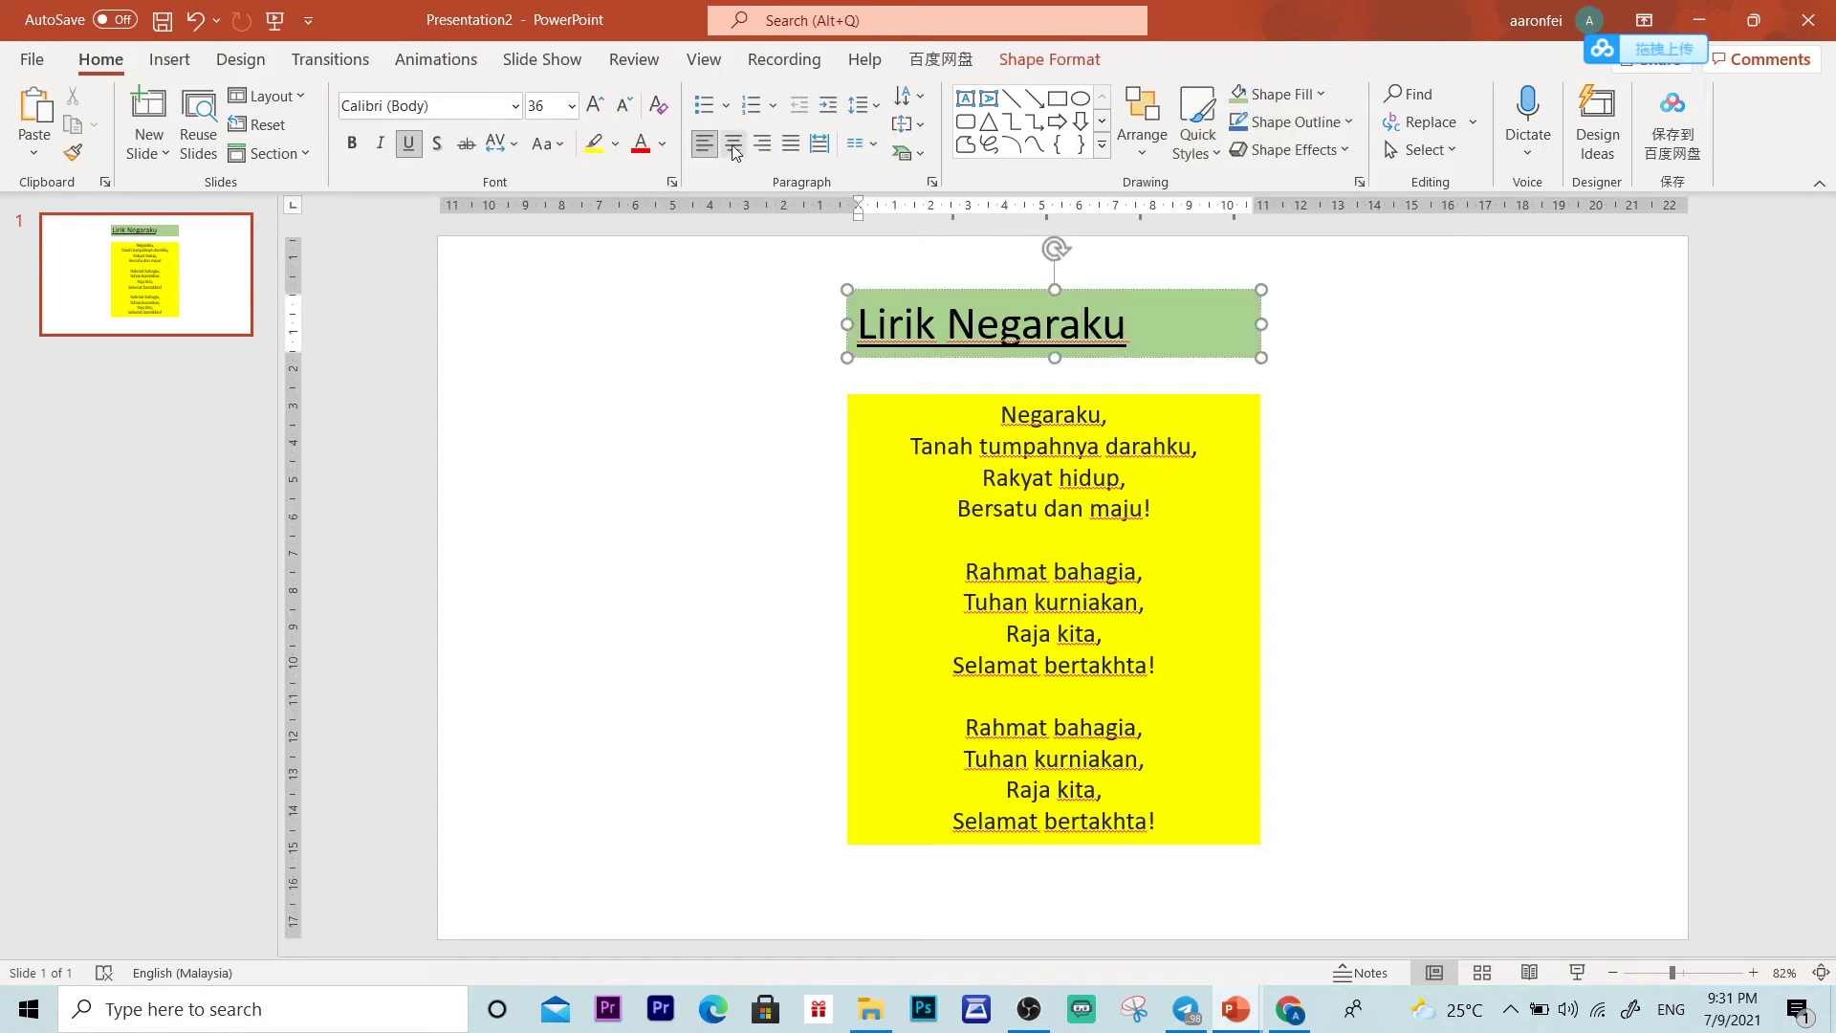
click(732, 145)
click(1234, 381)
click(1172, 339)
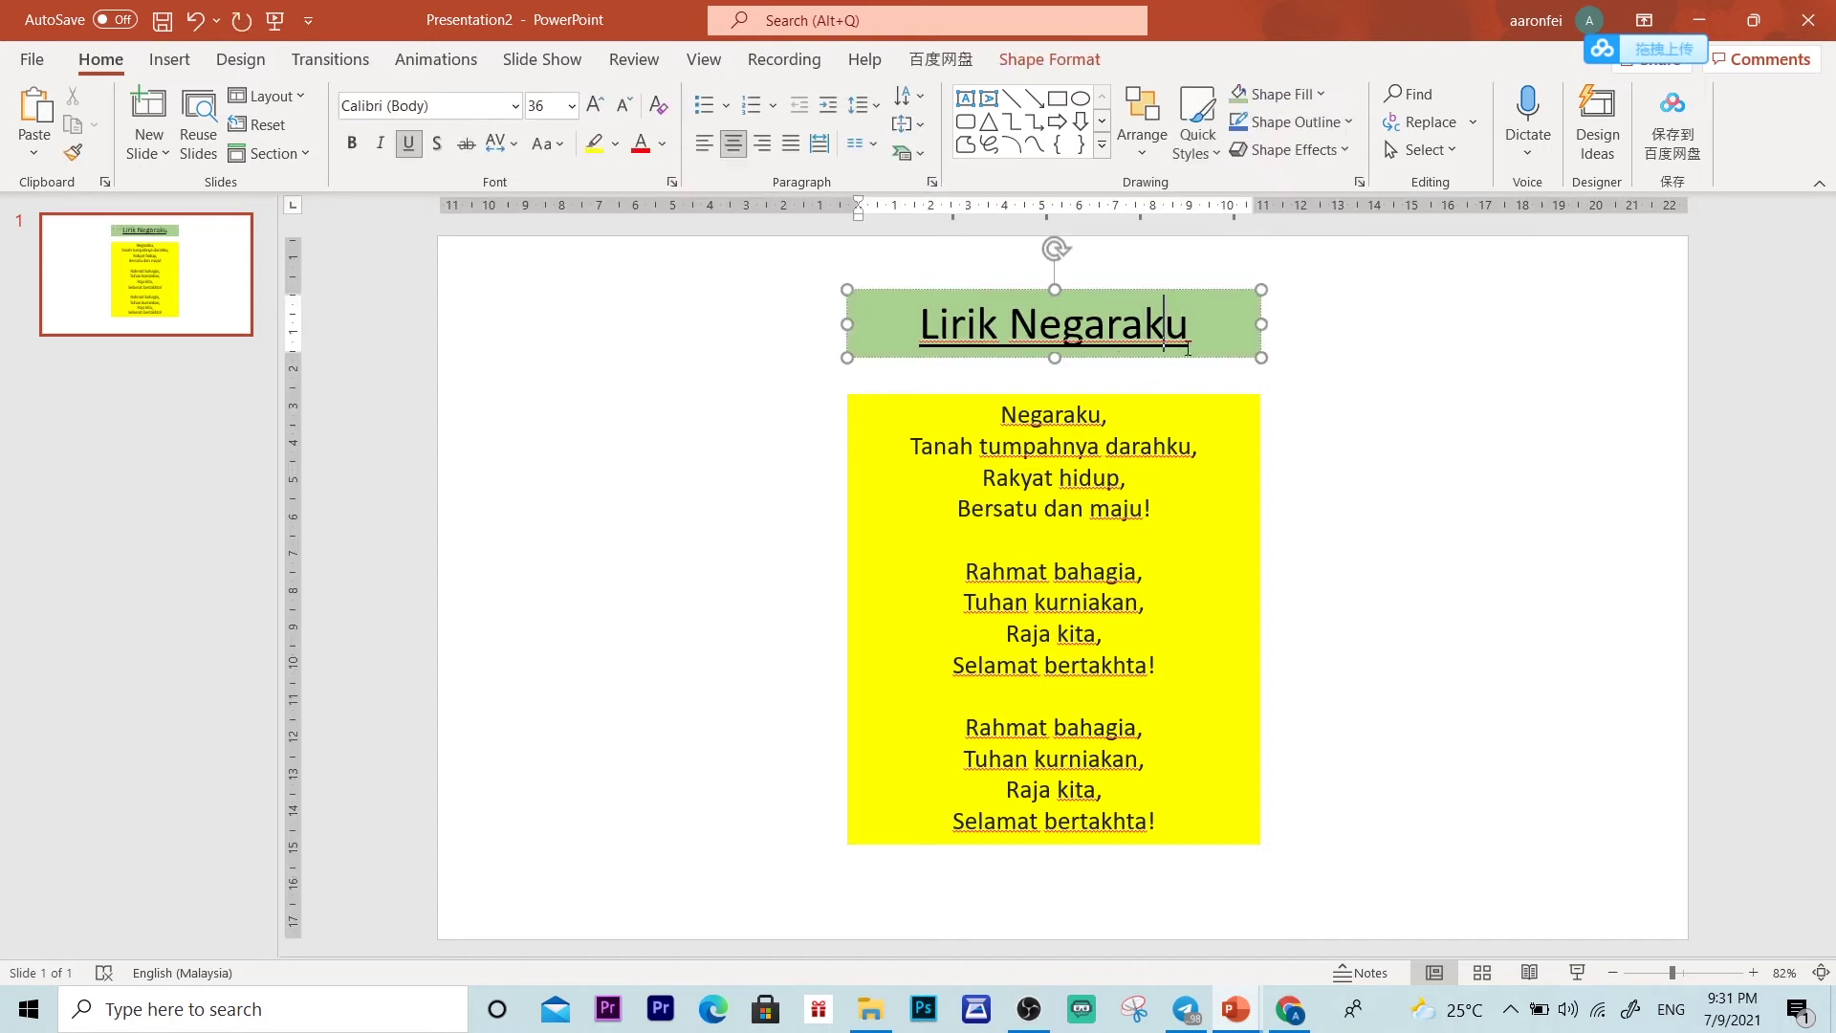
drag(1210, 355, 1212, 393)
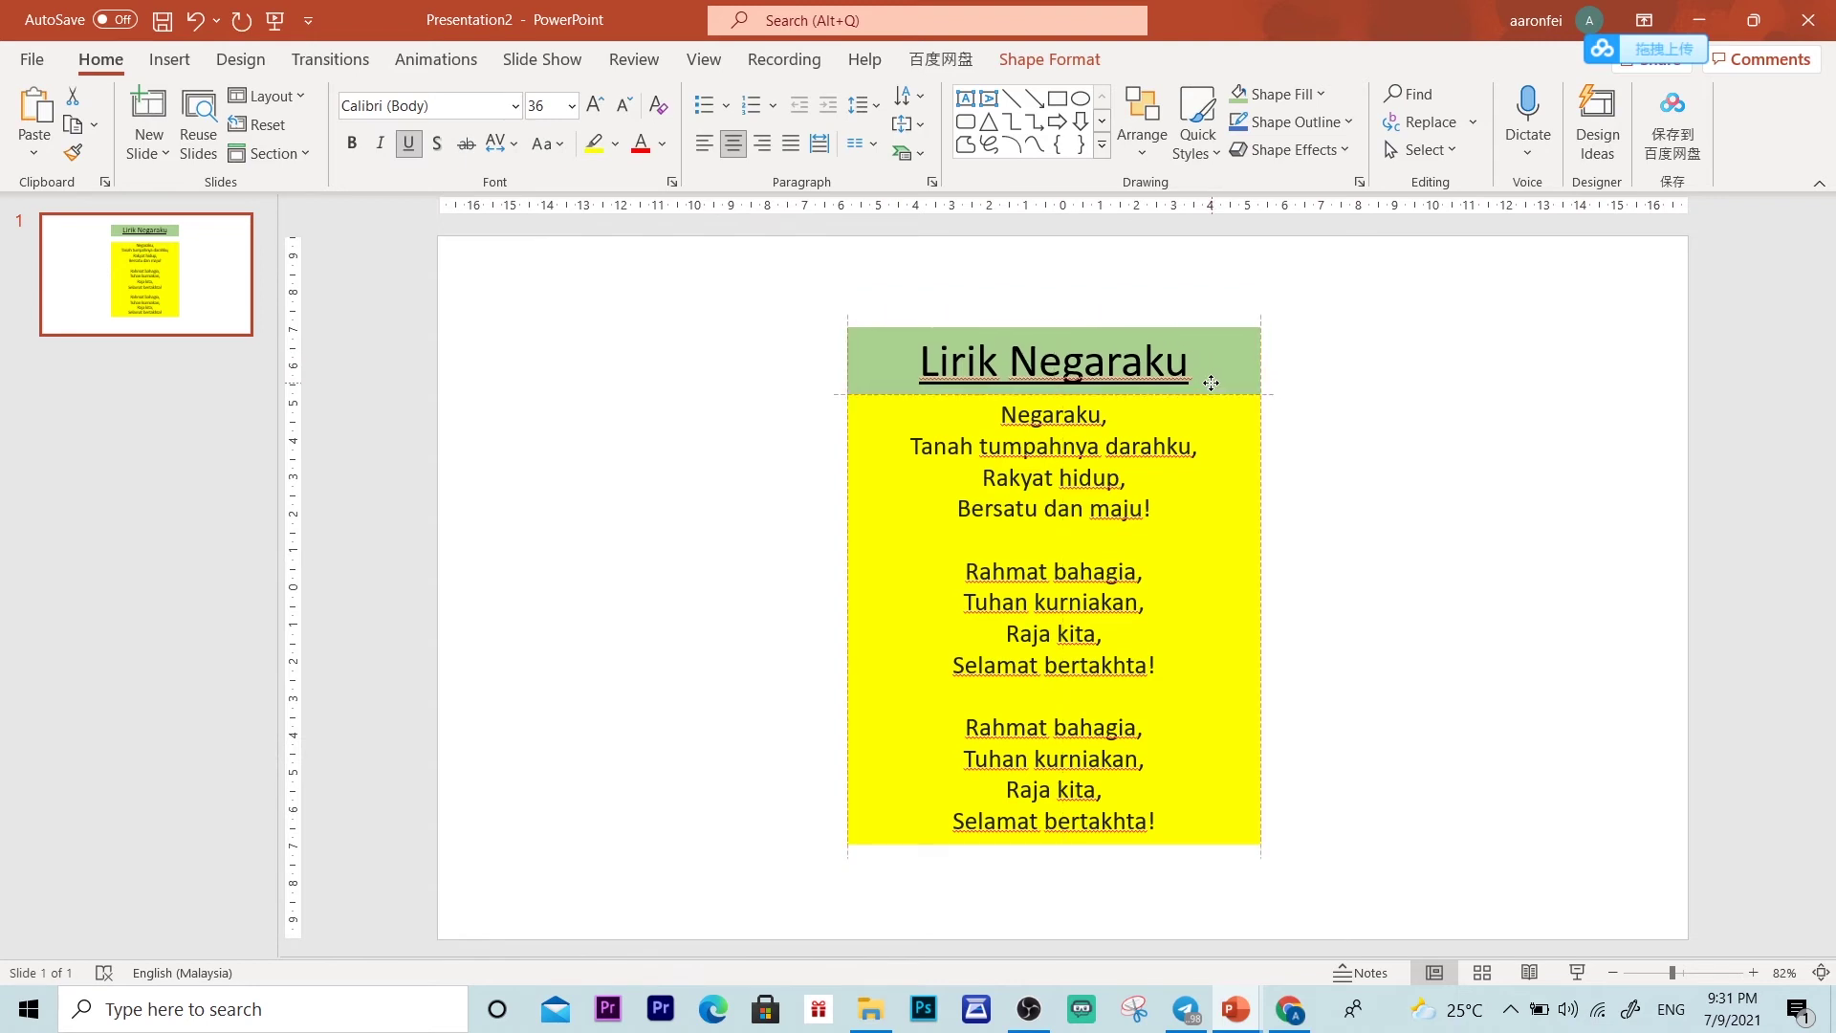
click(1358, 406)
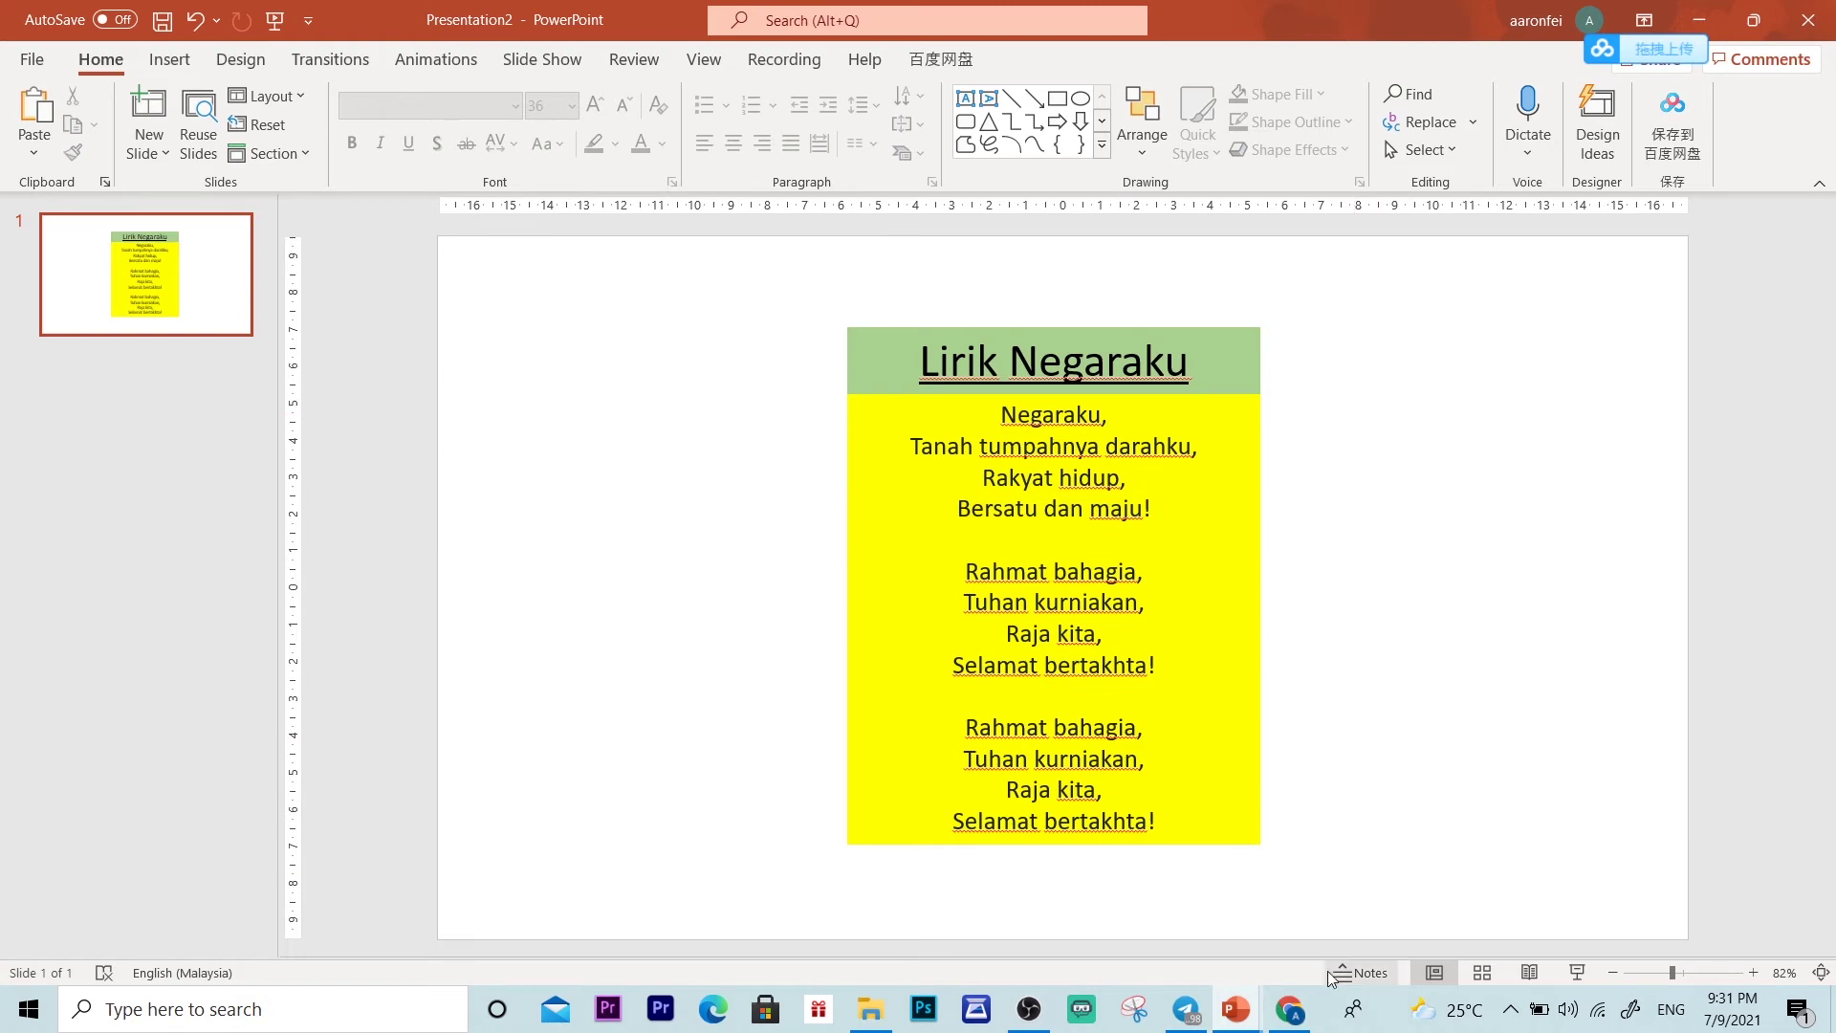
Step: Search Google for 'bendera malaysia' and show the image results
click(1290, 1009)
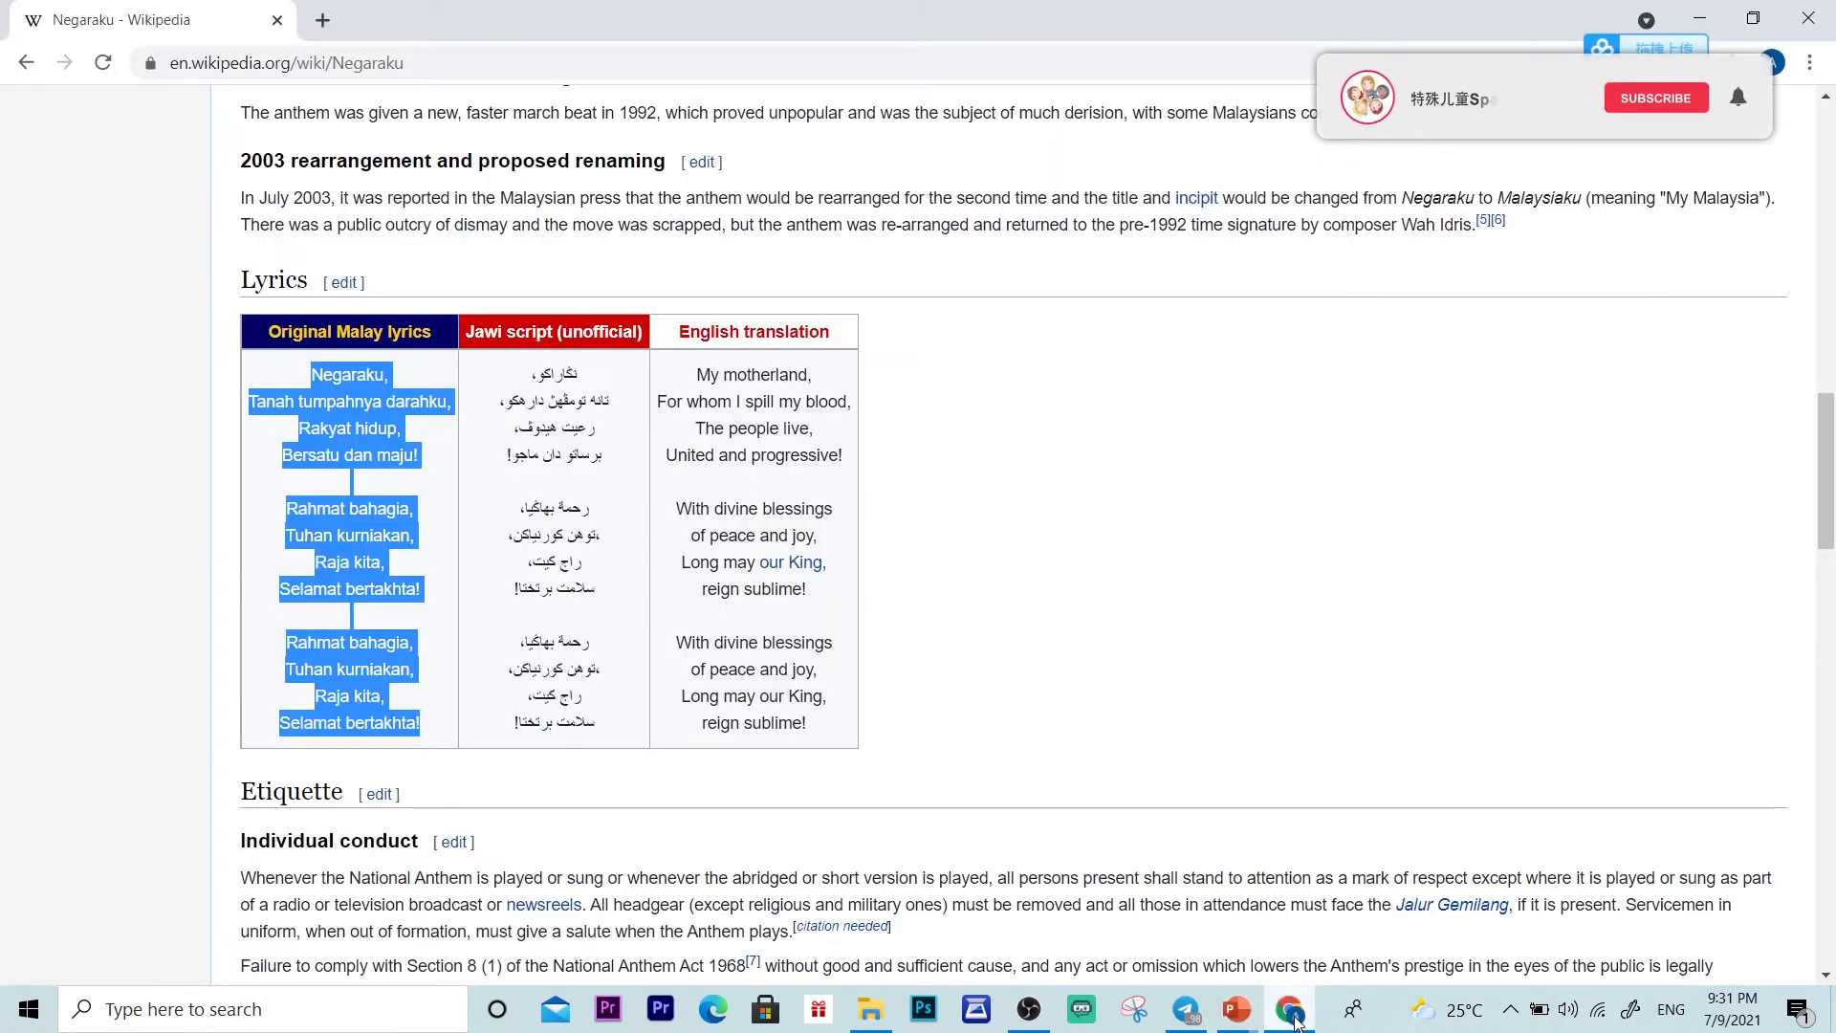
click(26, 62)
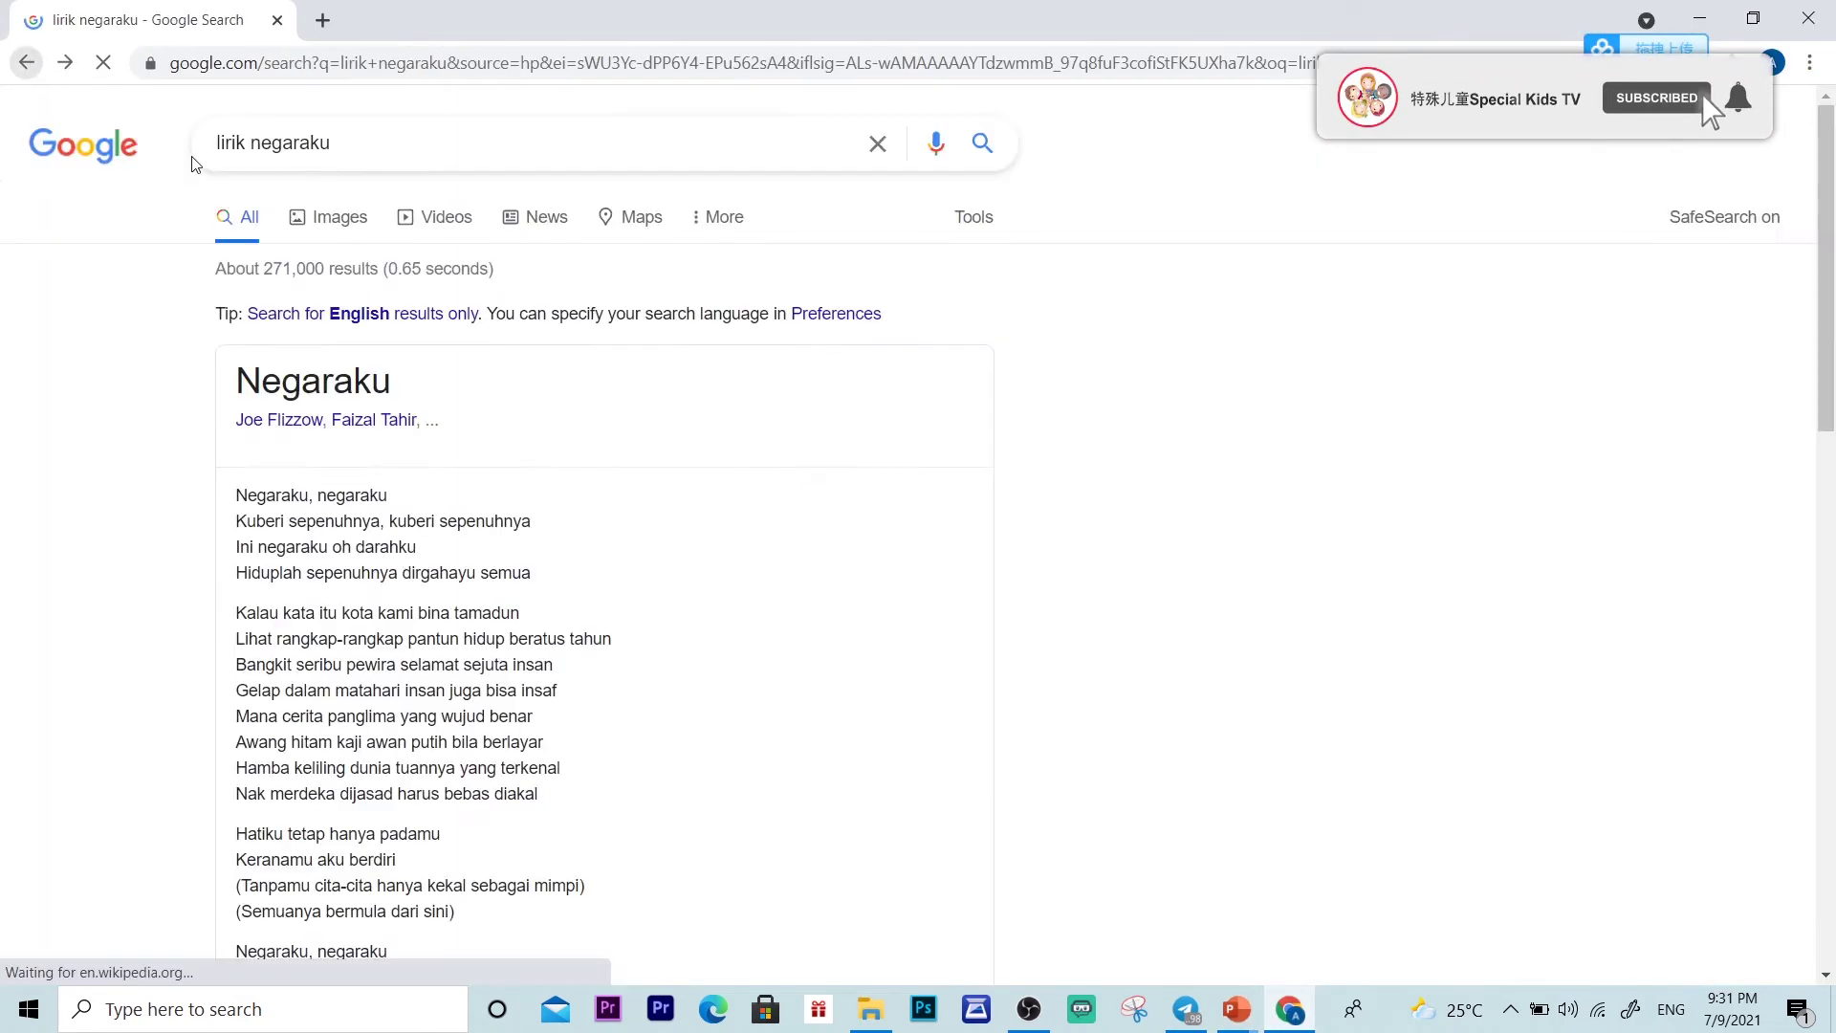
scroll(411, 240, up, 6)
scroll(374, 191, up, 6)
scroll(354, 153, up, 6)
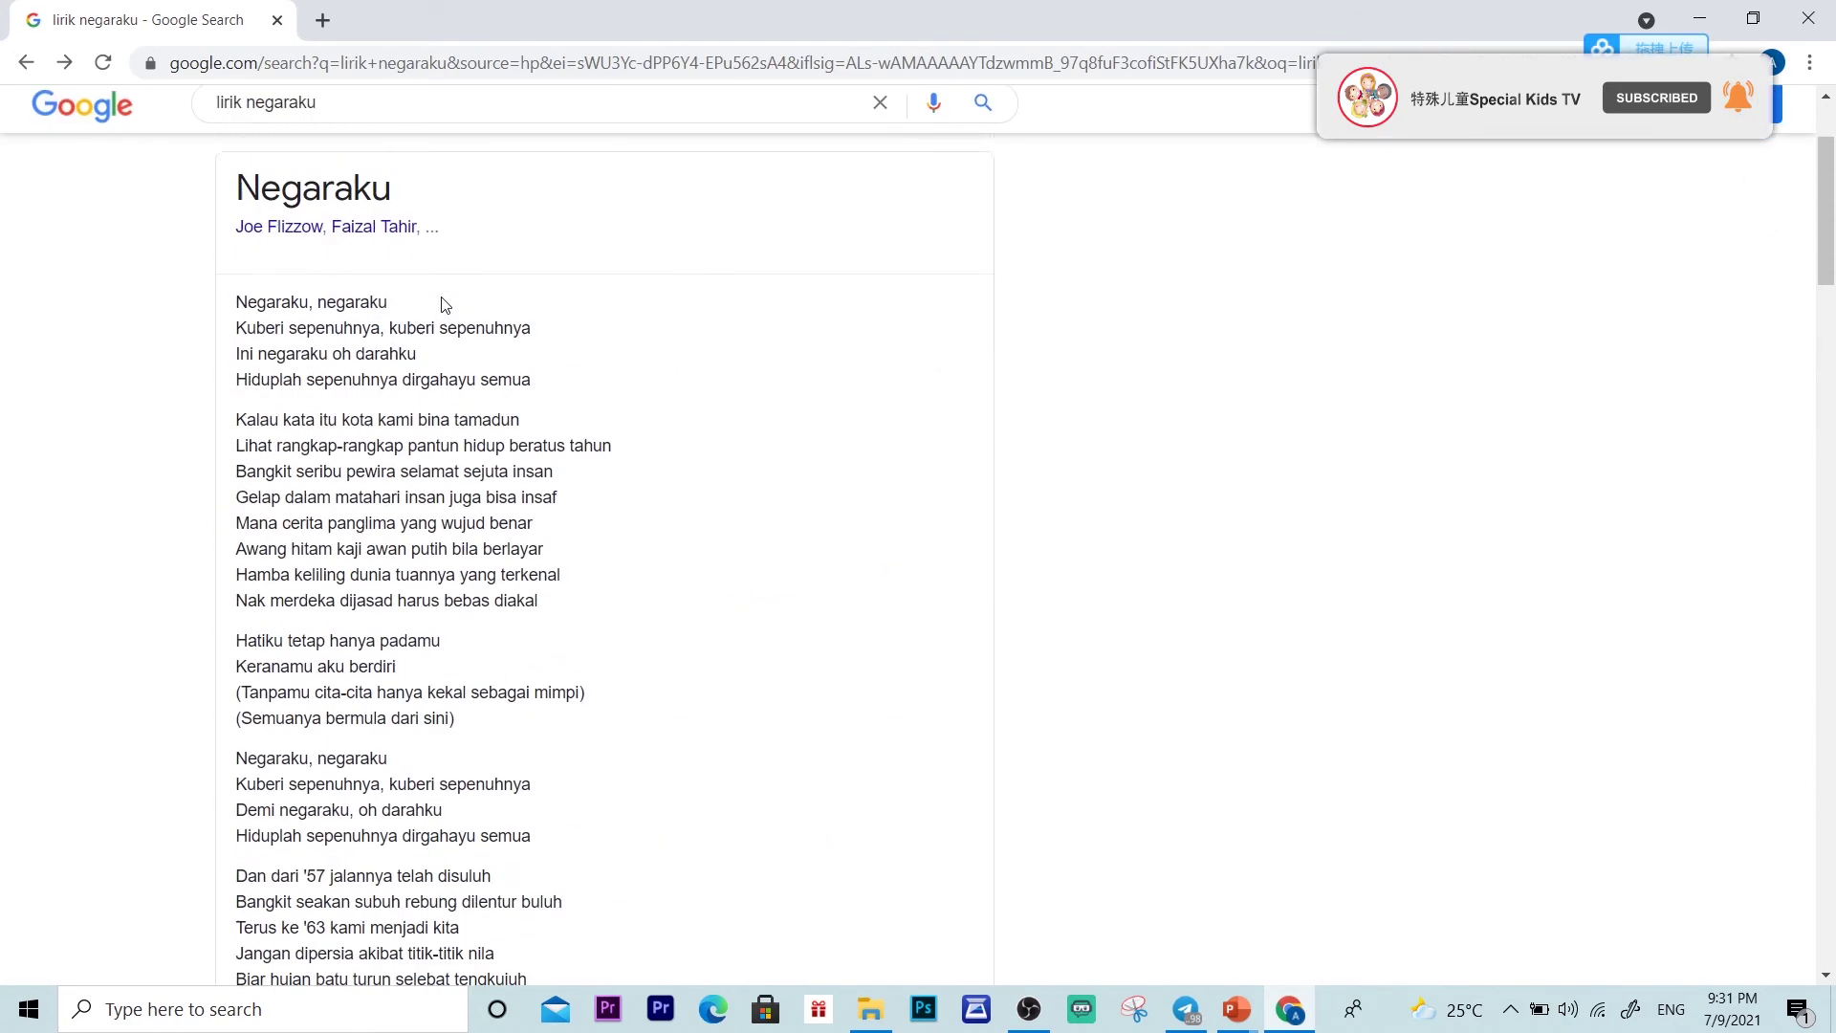
drag(335, 142, 153, 143)
text(b)
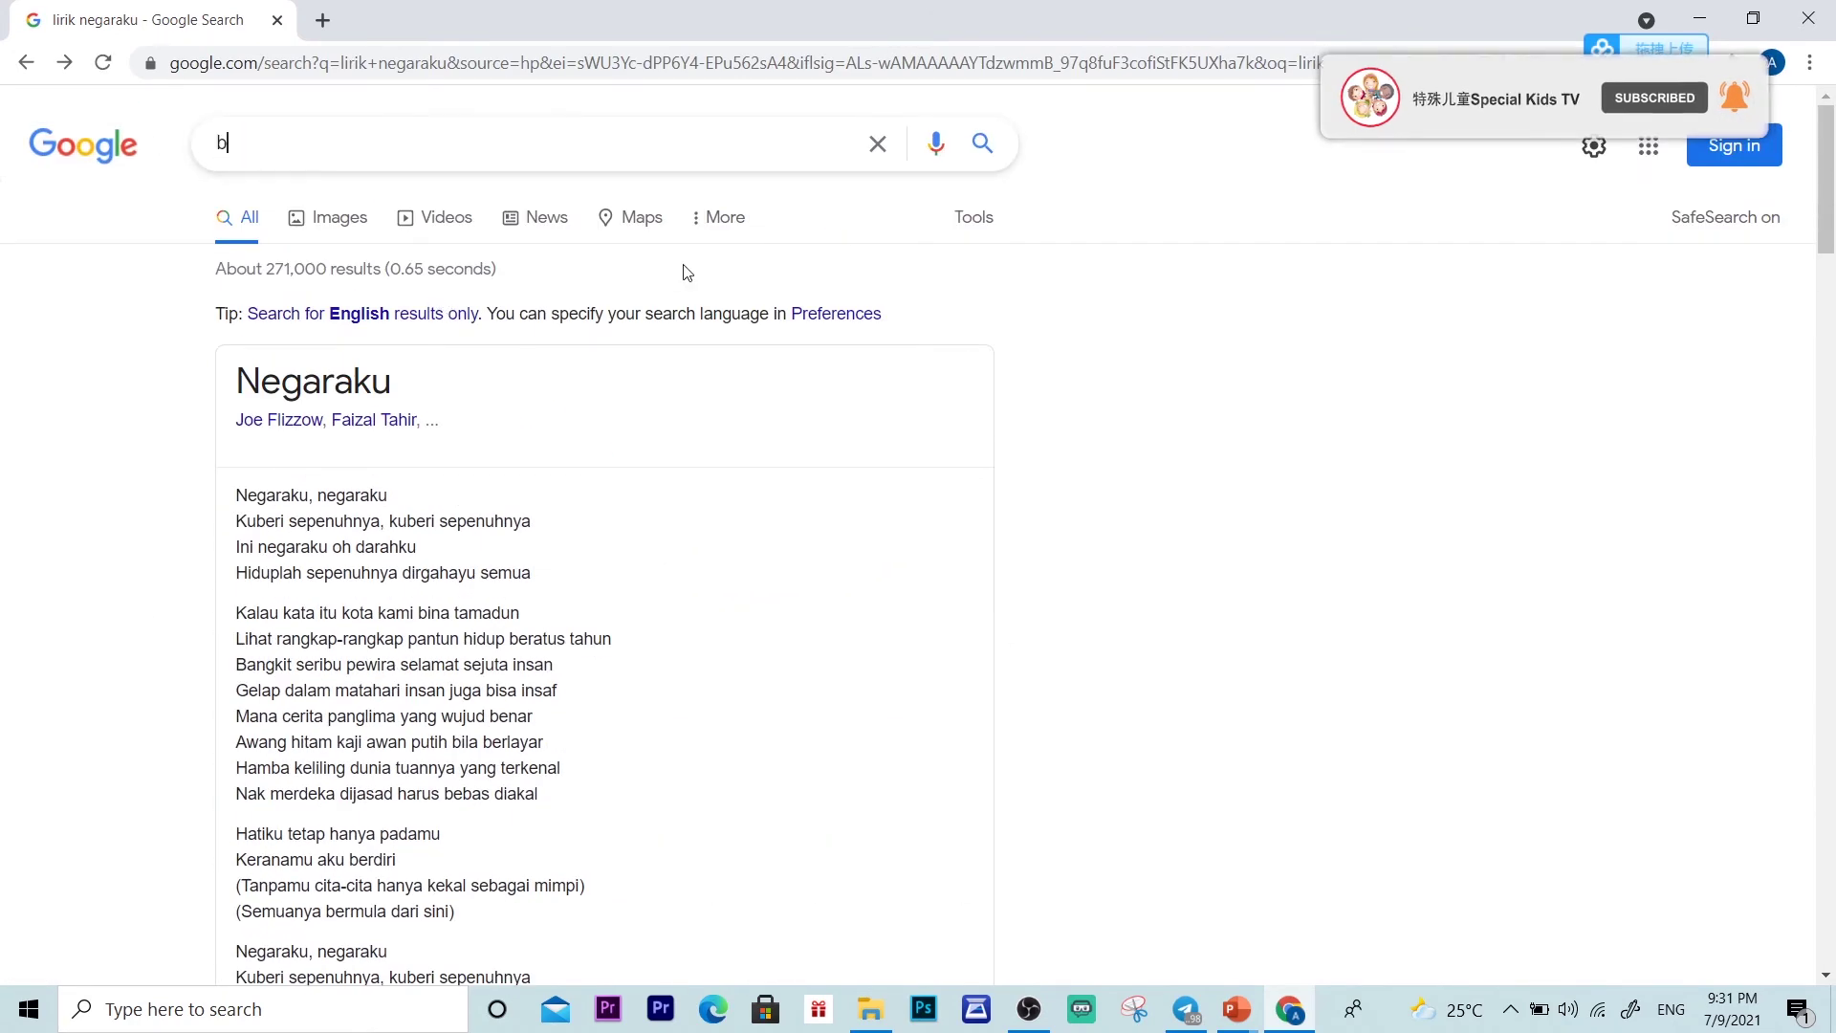
text(endera)
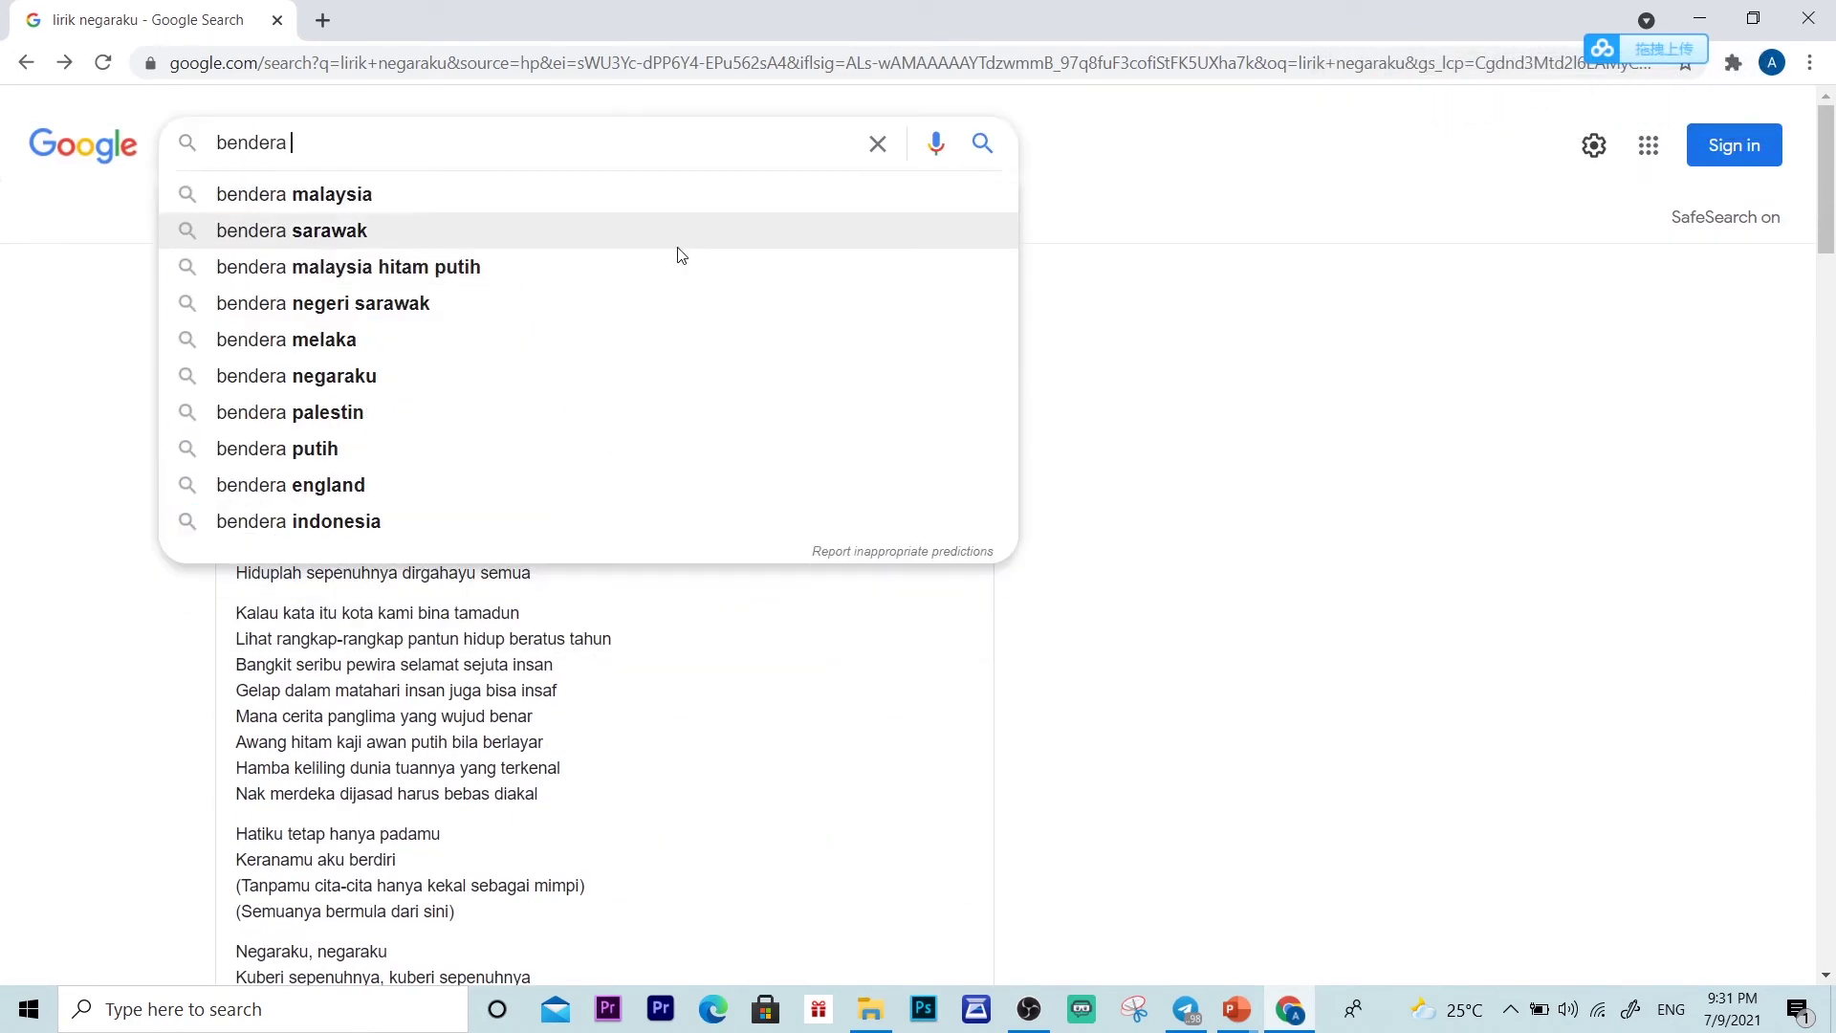
click(590, 203)
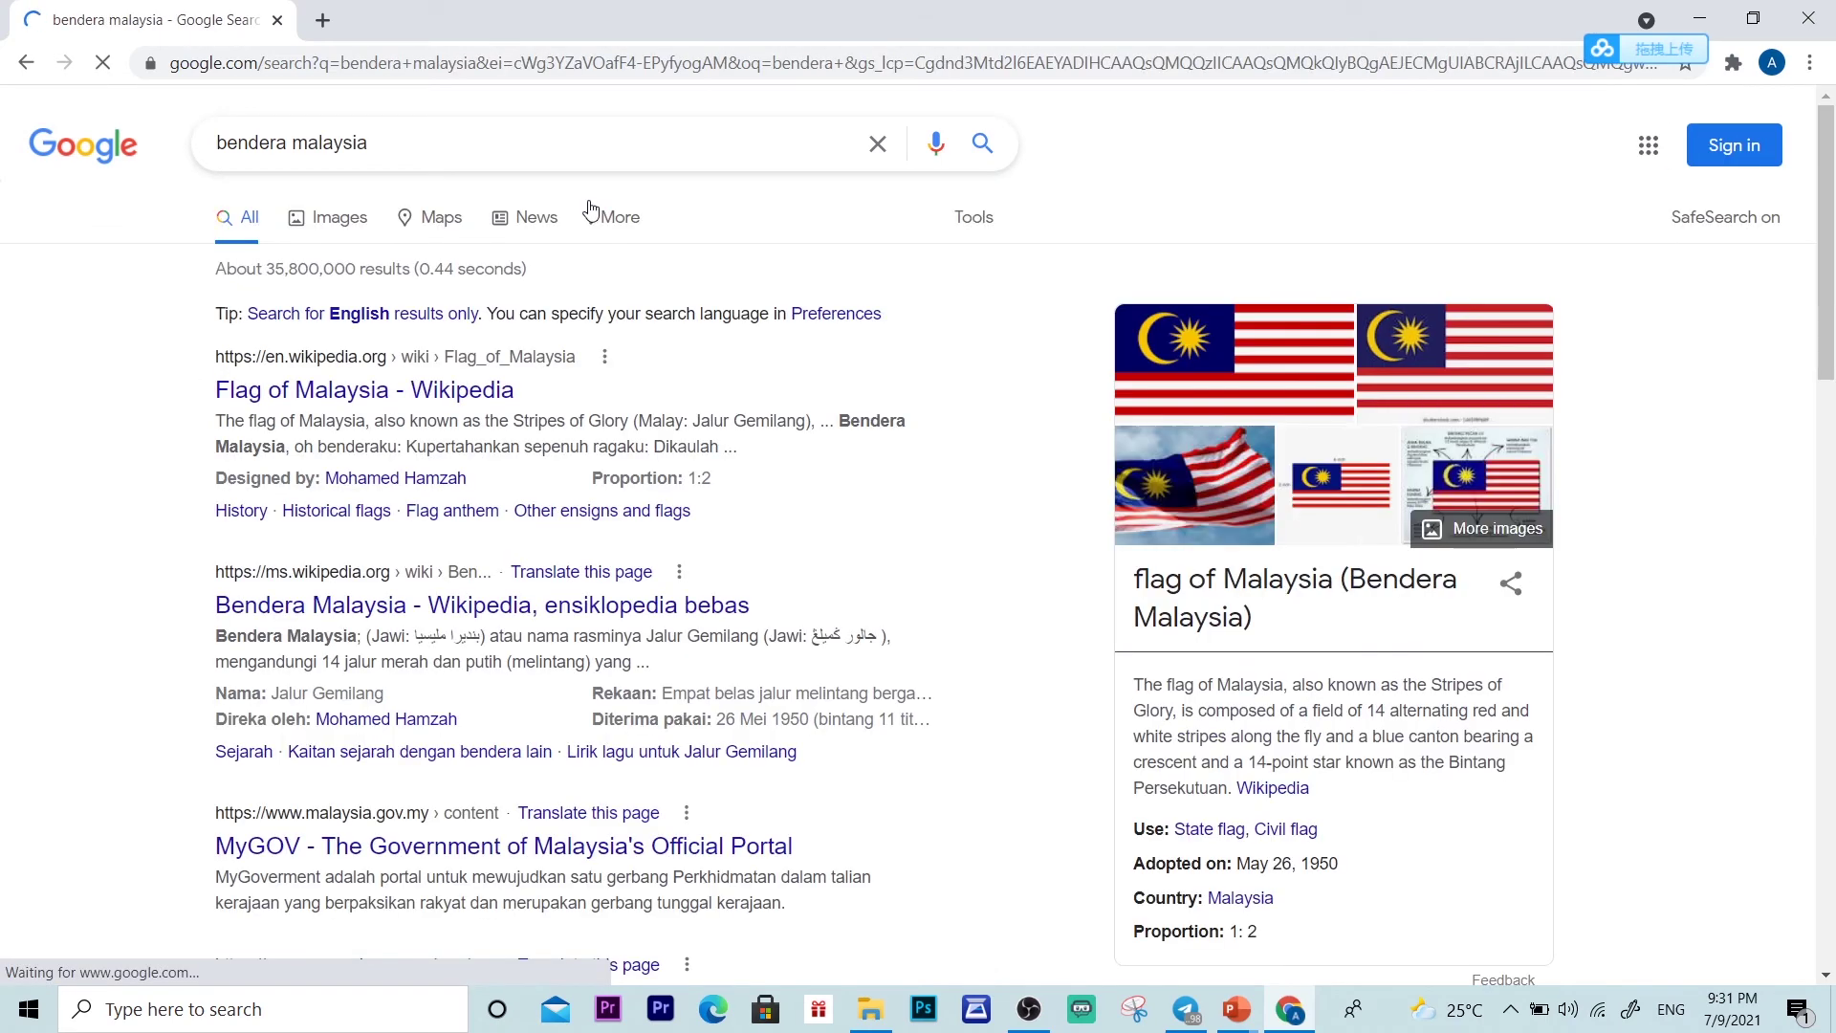
click(339, 220)
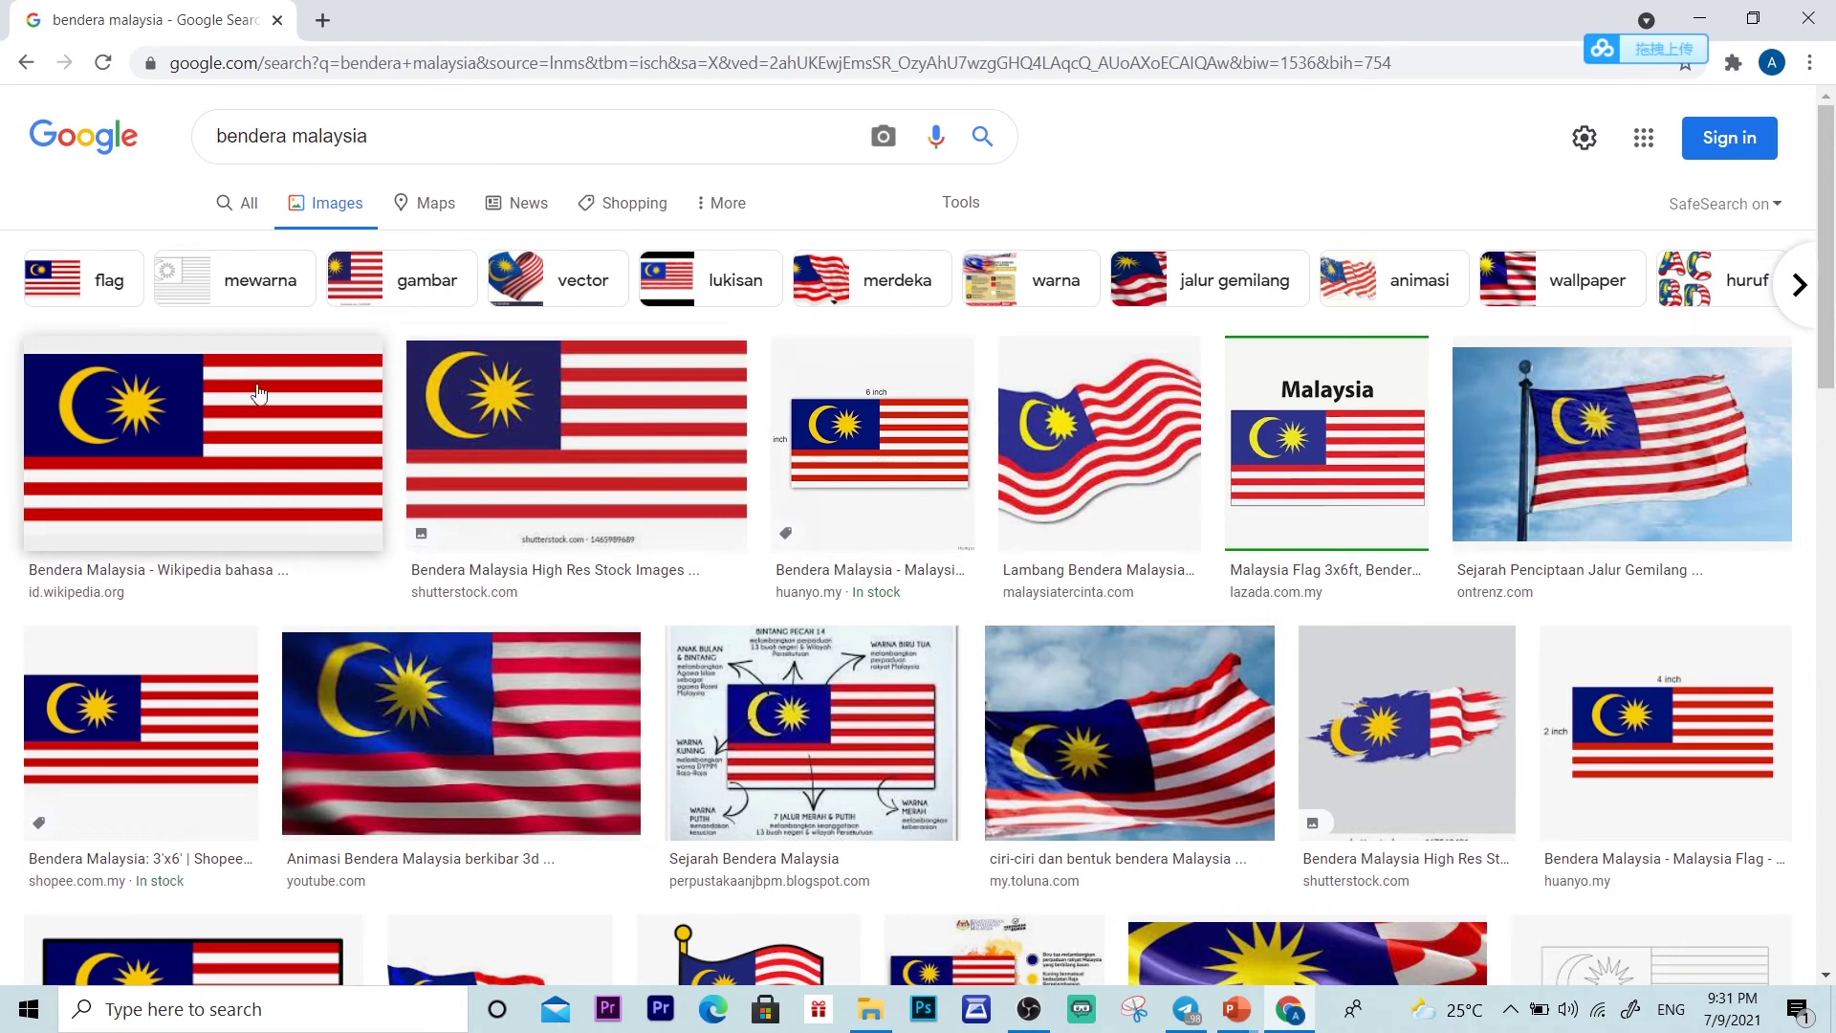
Step: Preview the waving Malaysian flag picture and copy the image
scroll(574, 707, down, 2)
scroll(577, 704, up, 2)
scroll(606, 647, down, 3)
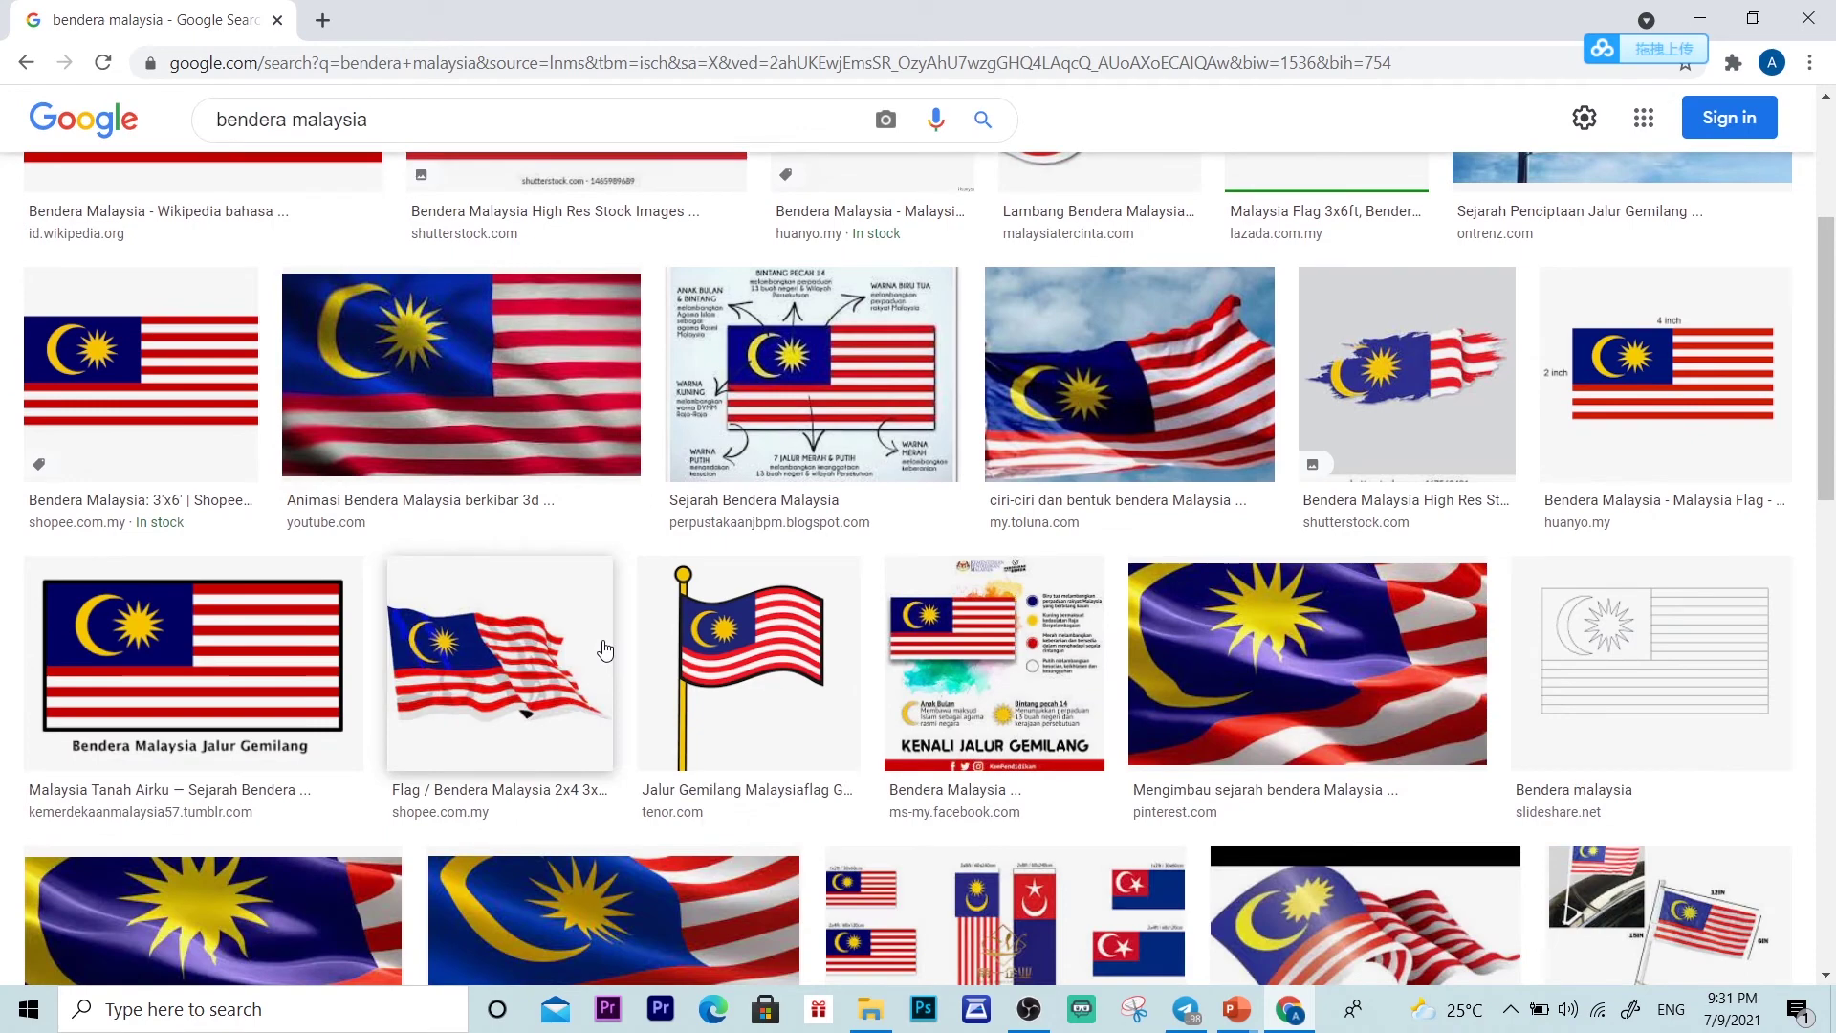
click(1299, 636)
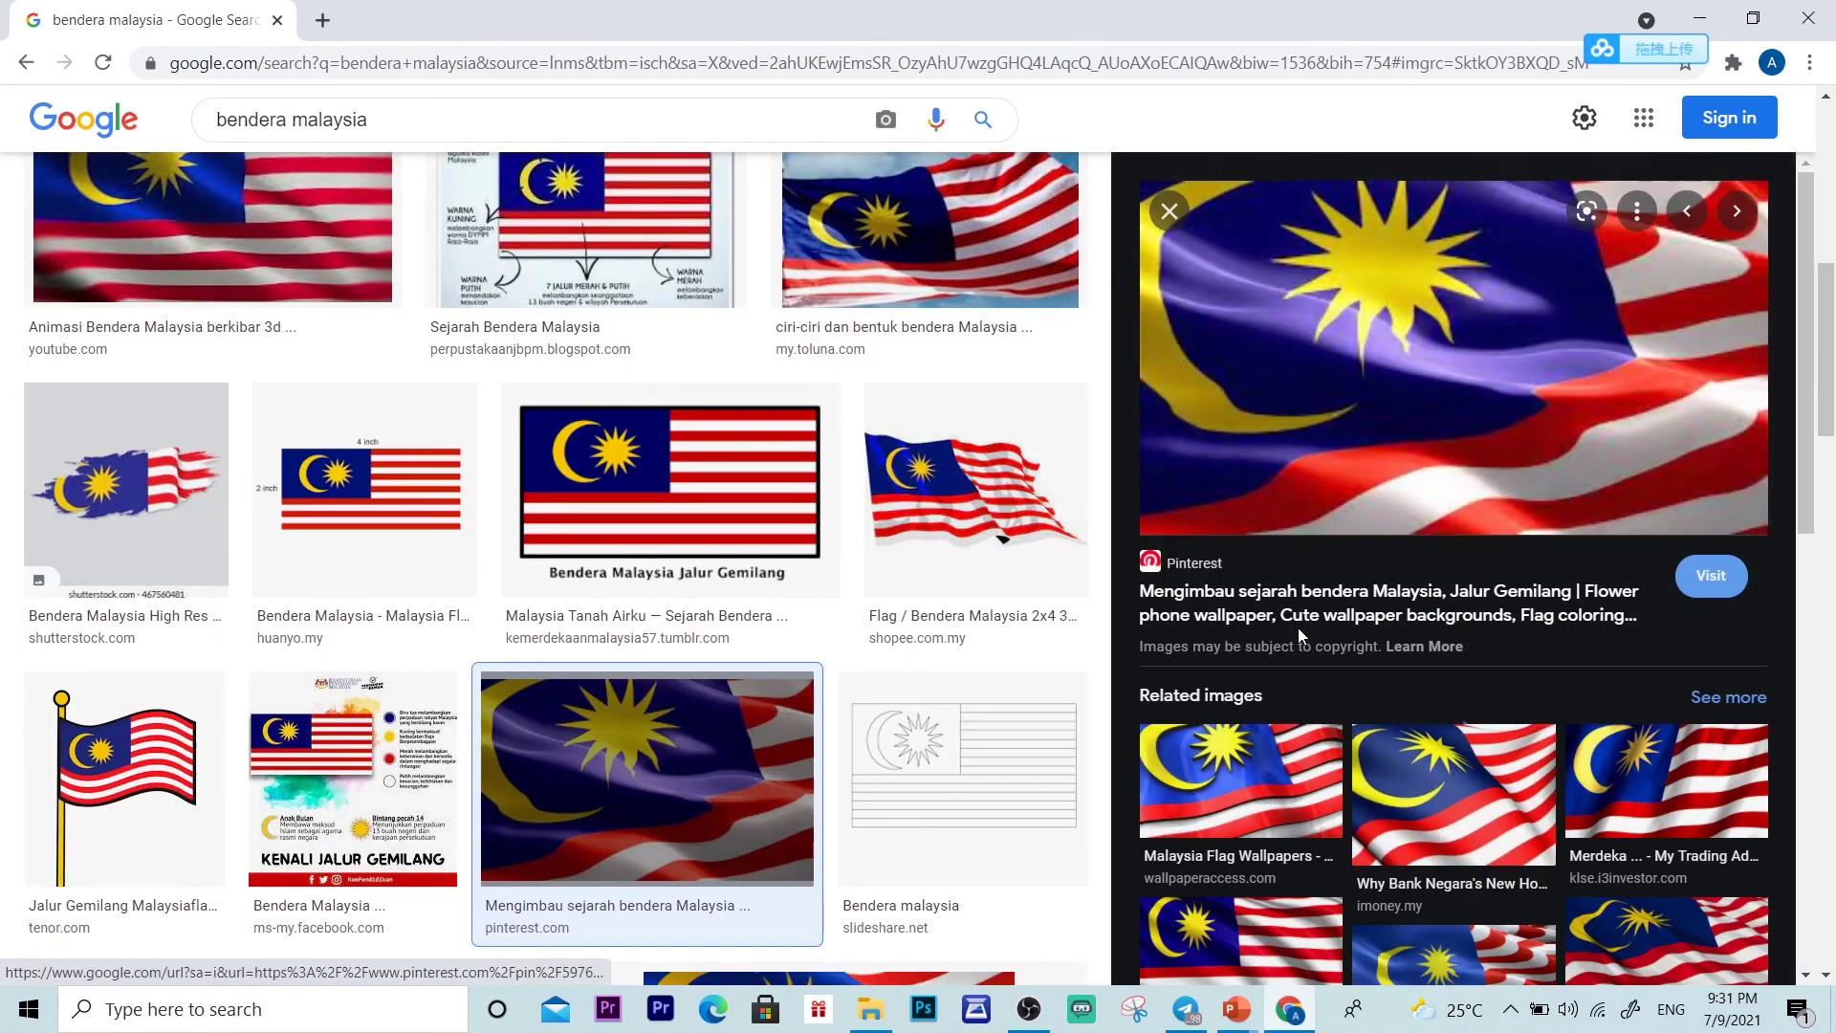
right_click(1399, 344)
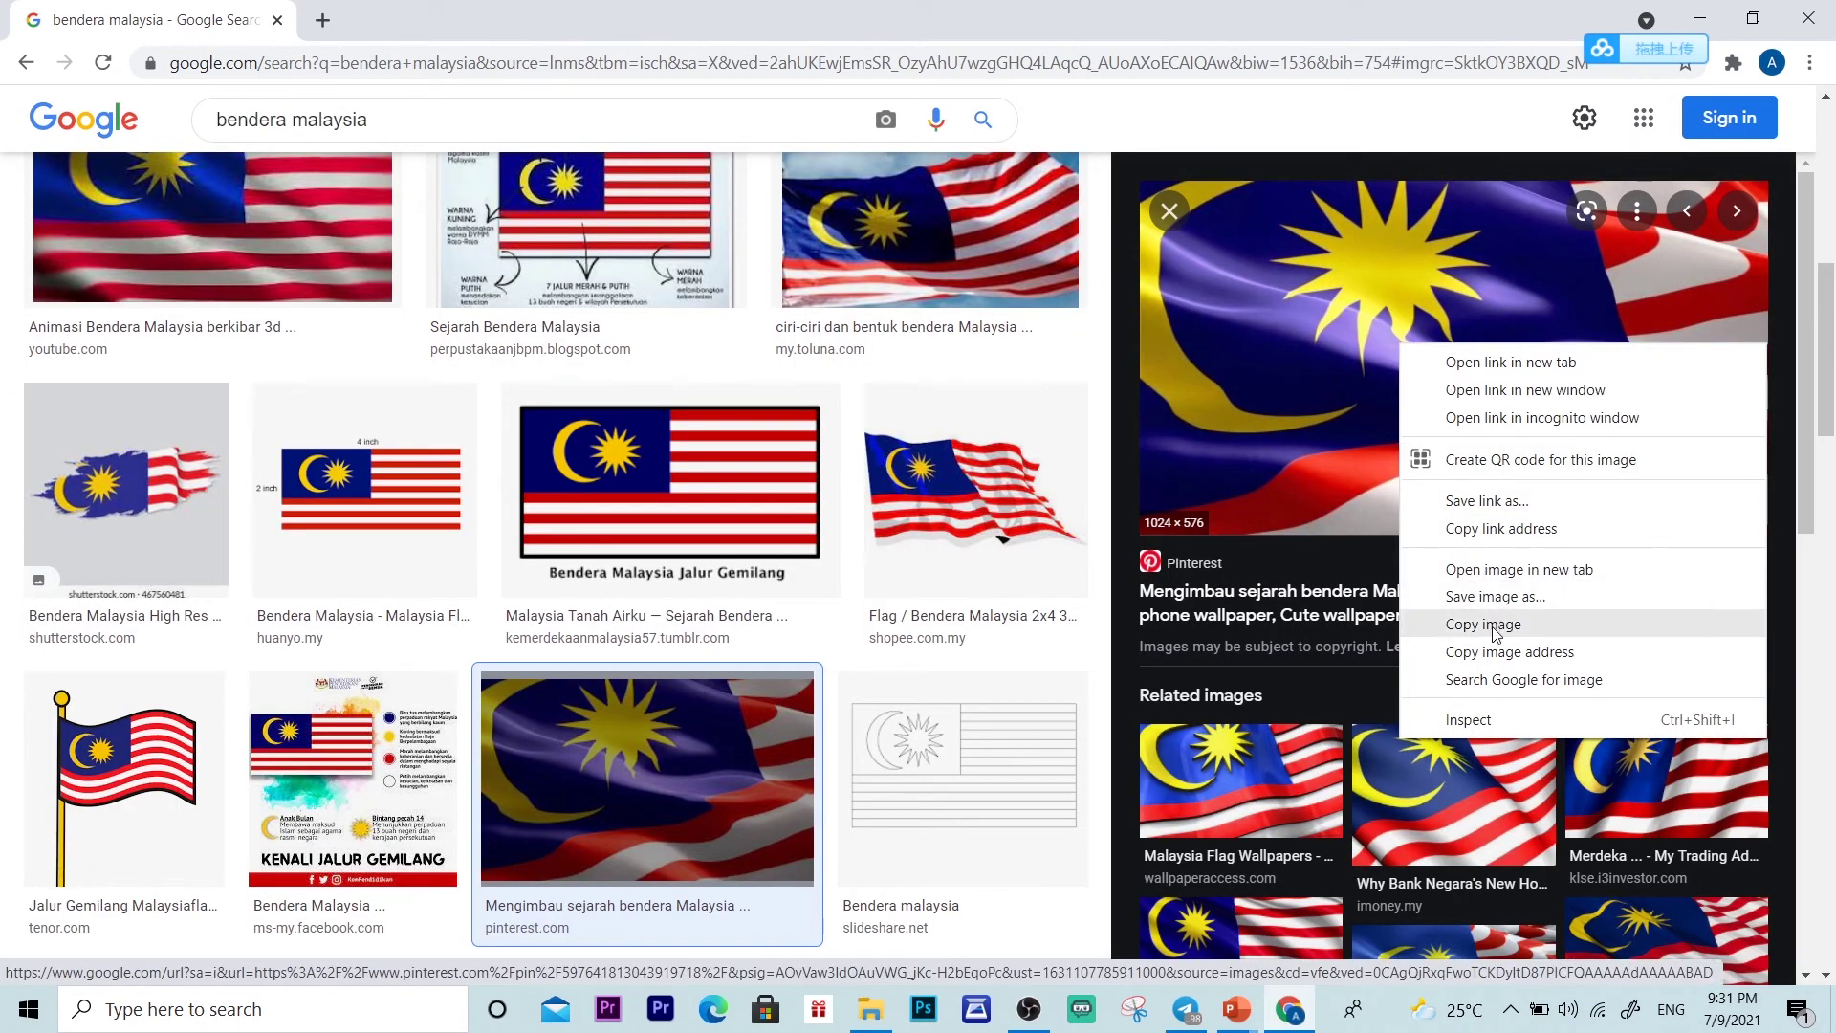
click(1530, 624)
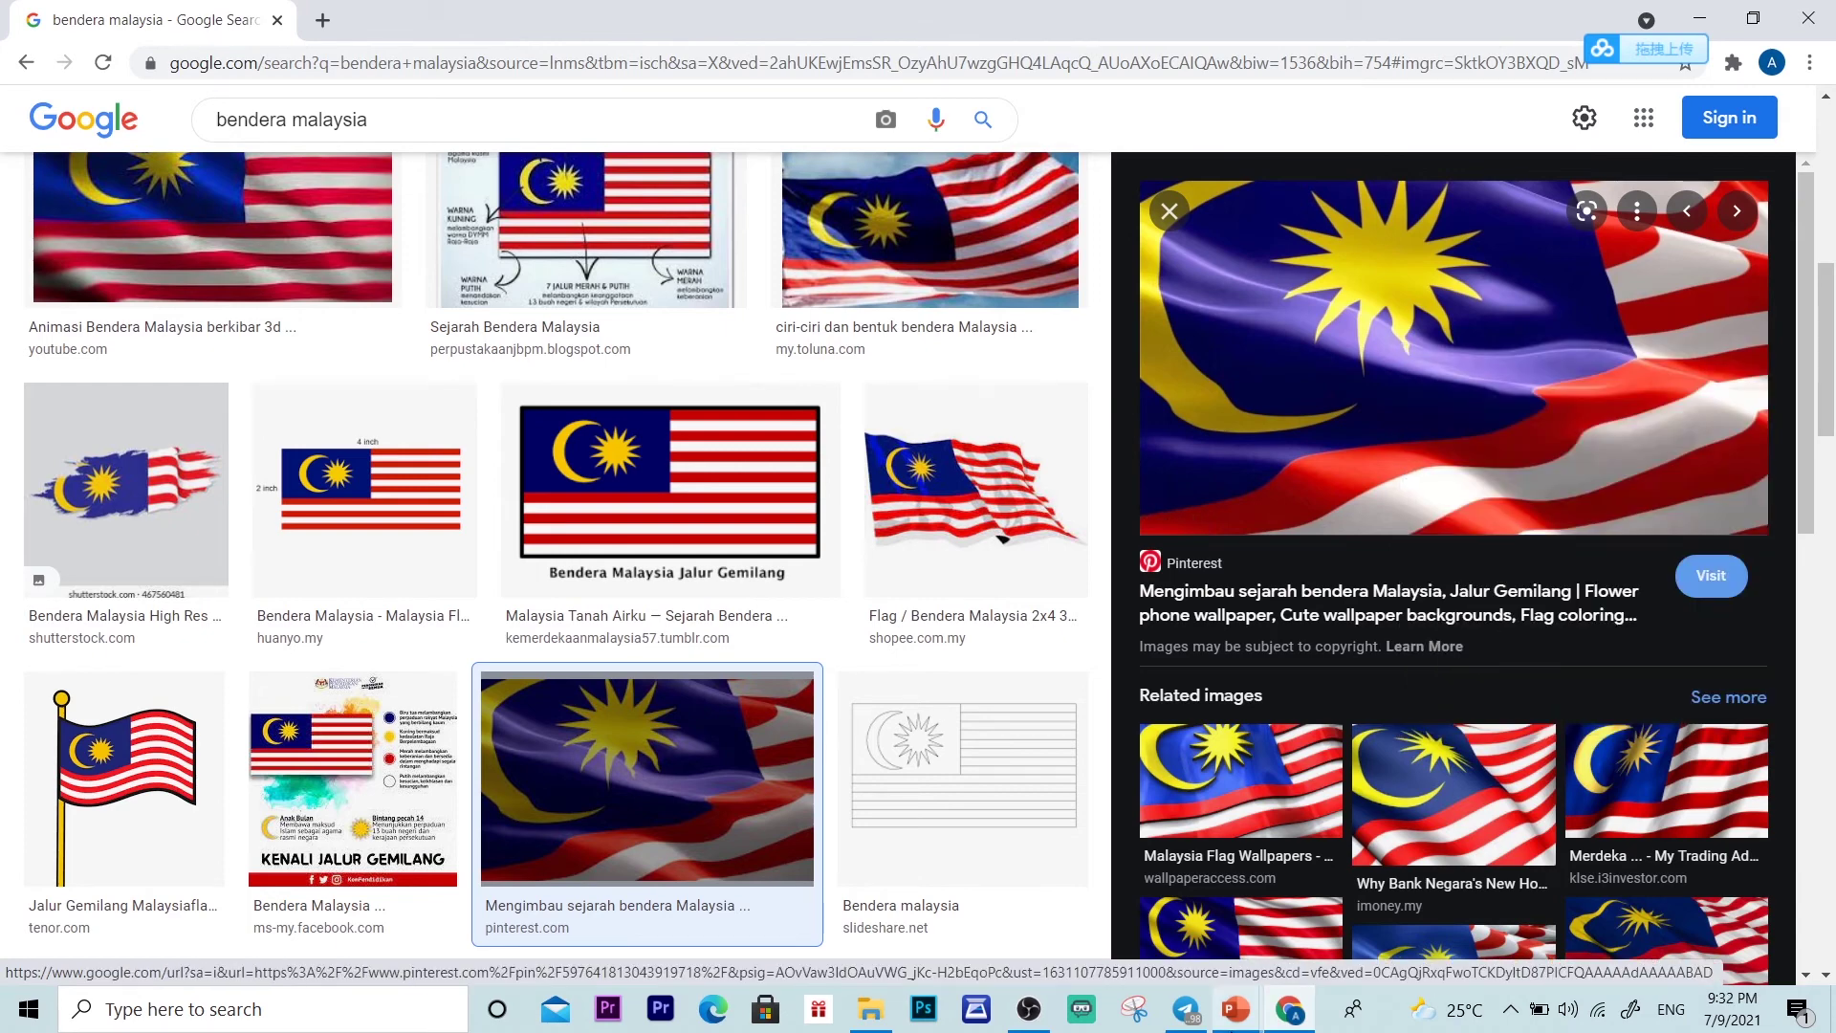
click(1240, 1013)
Step: Paste the copied waving flag picture onto the Presentation2 slide and dismiss Design Ideas
click(1320, 856)
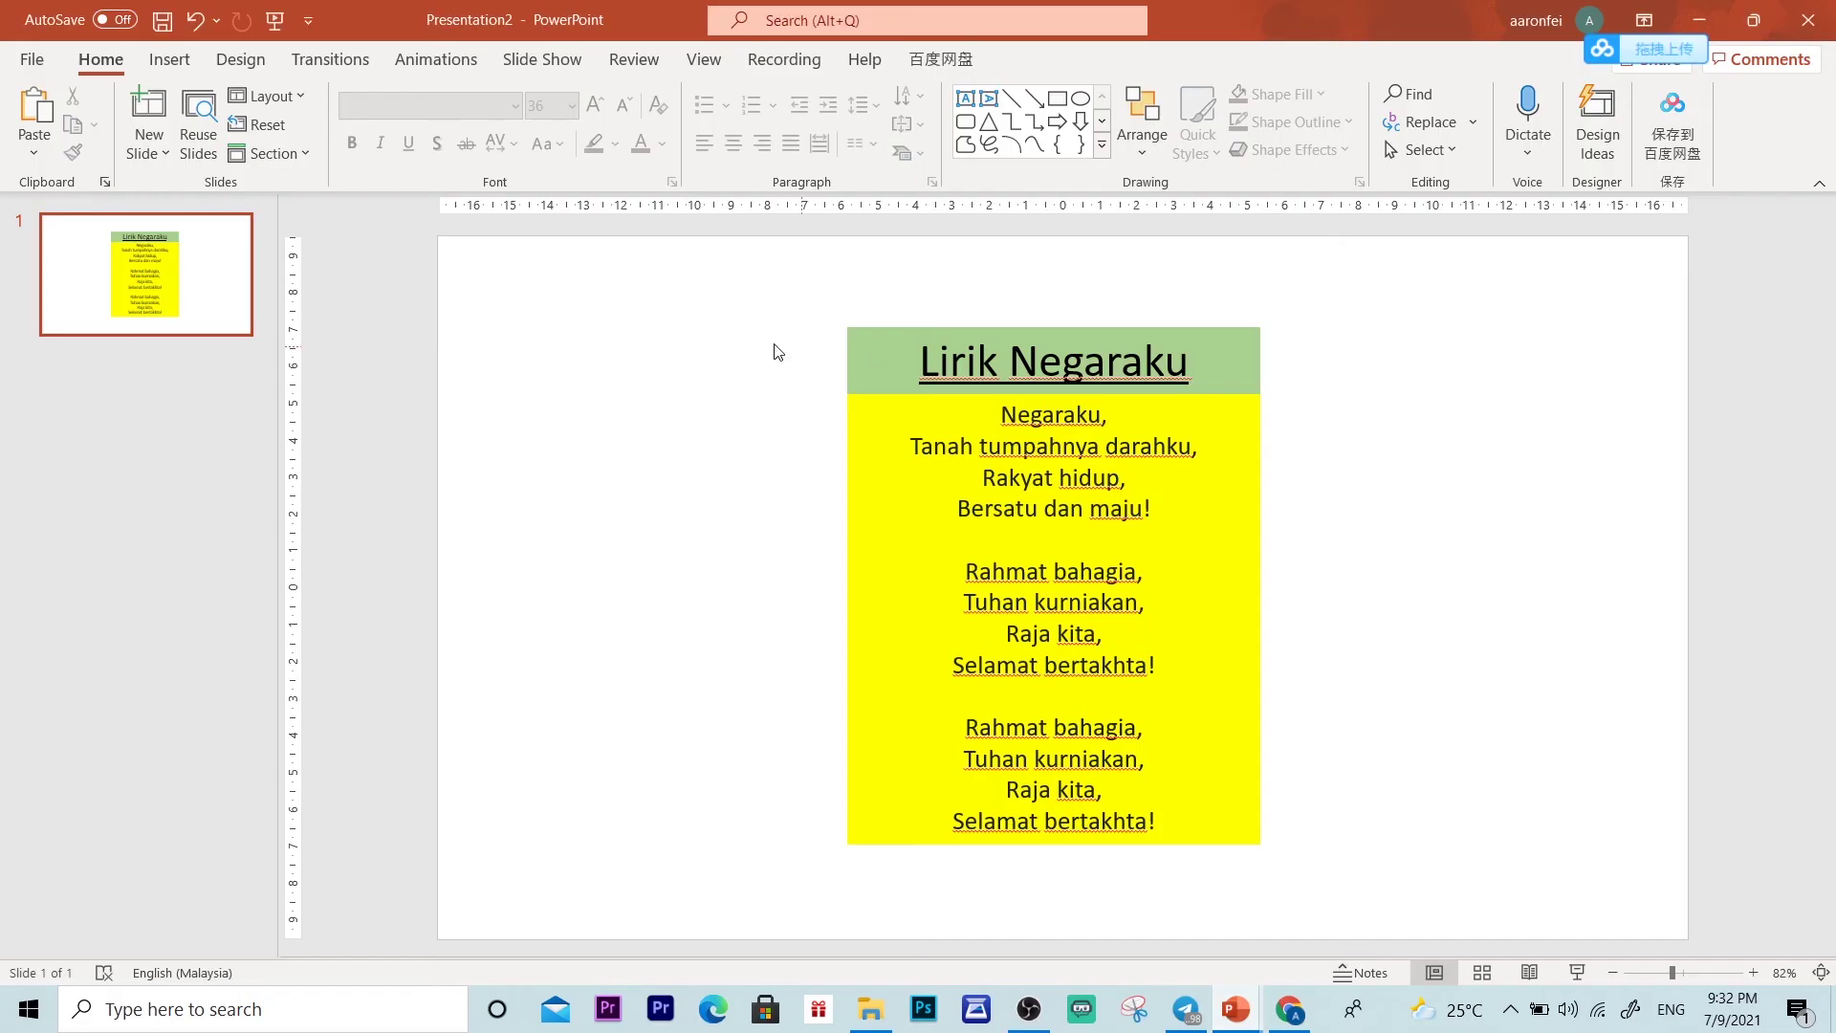
right_click(581, 381)
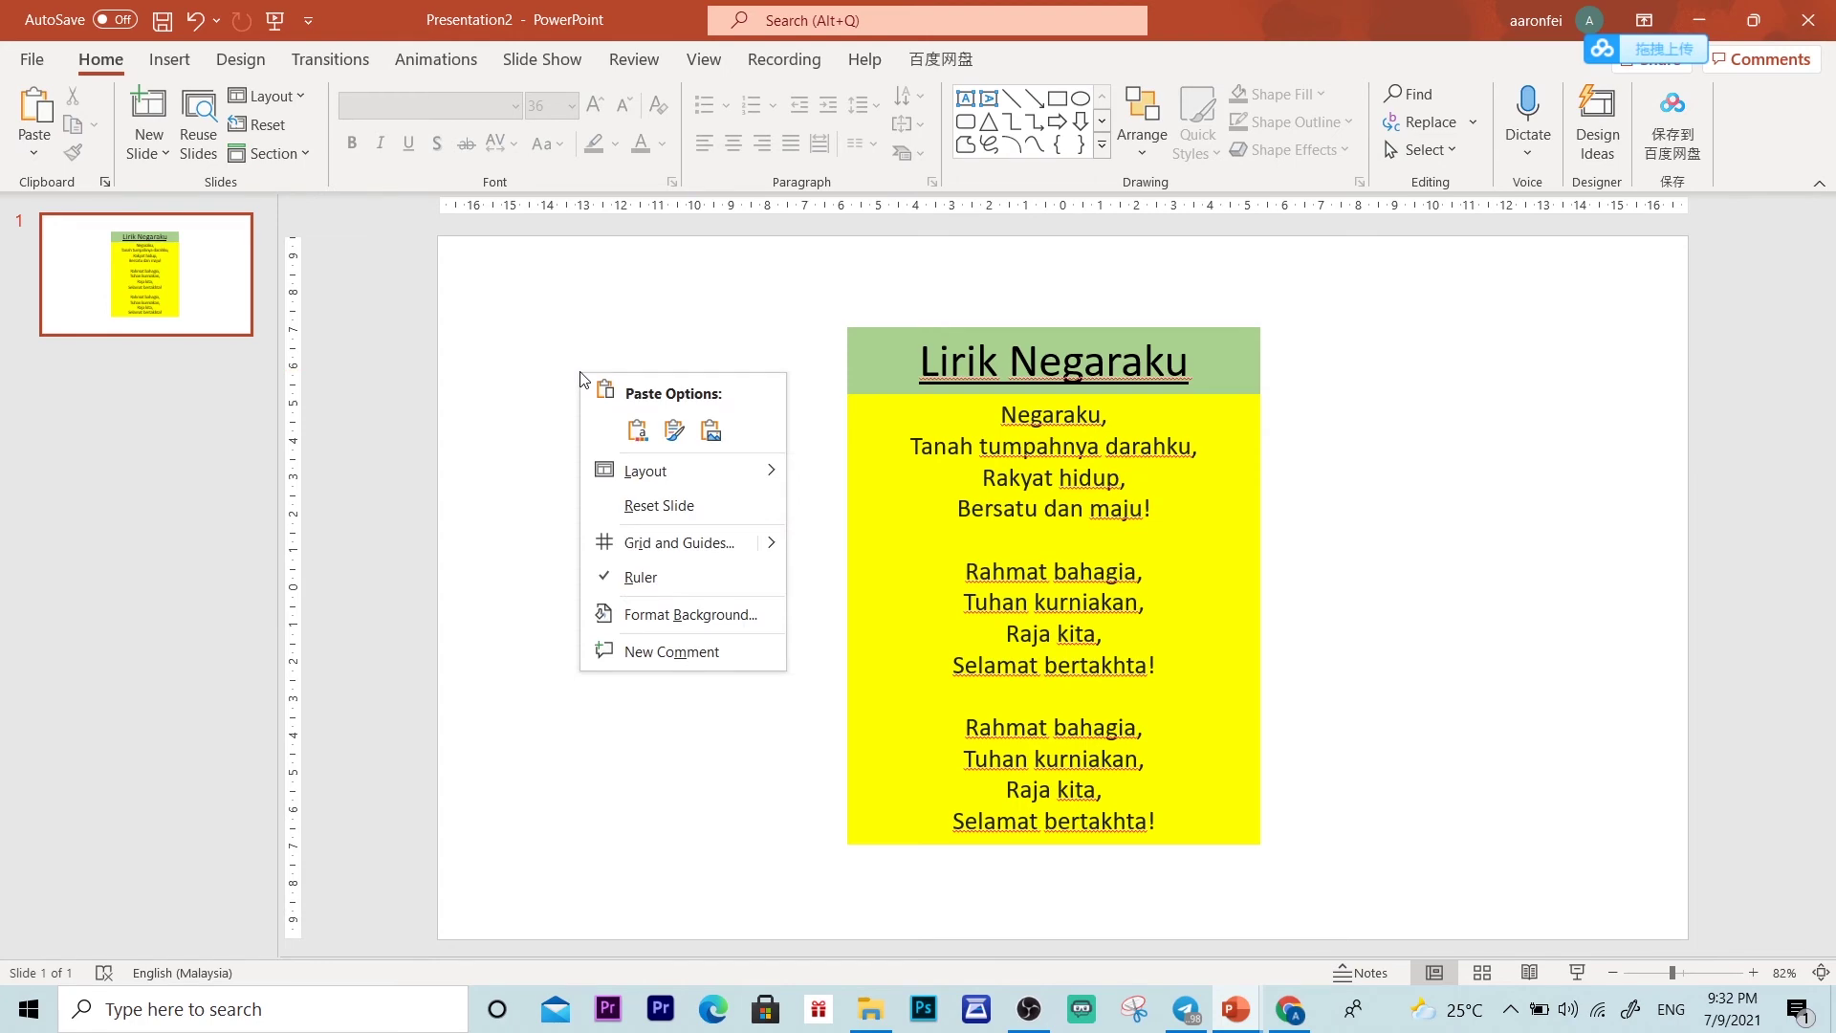
click(632, 426)
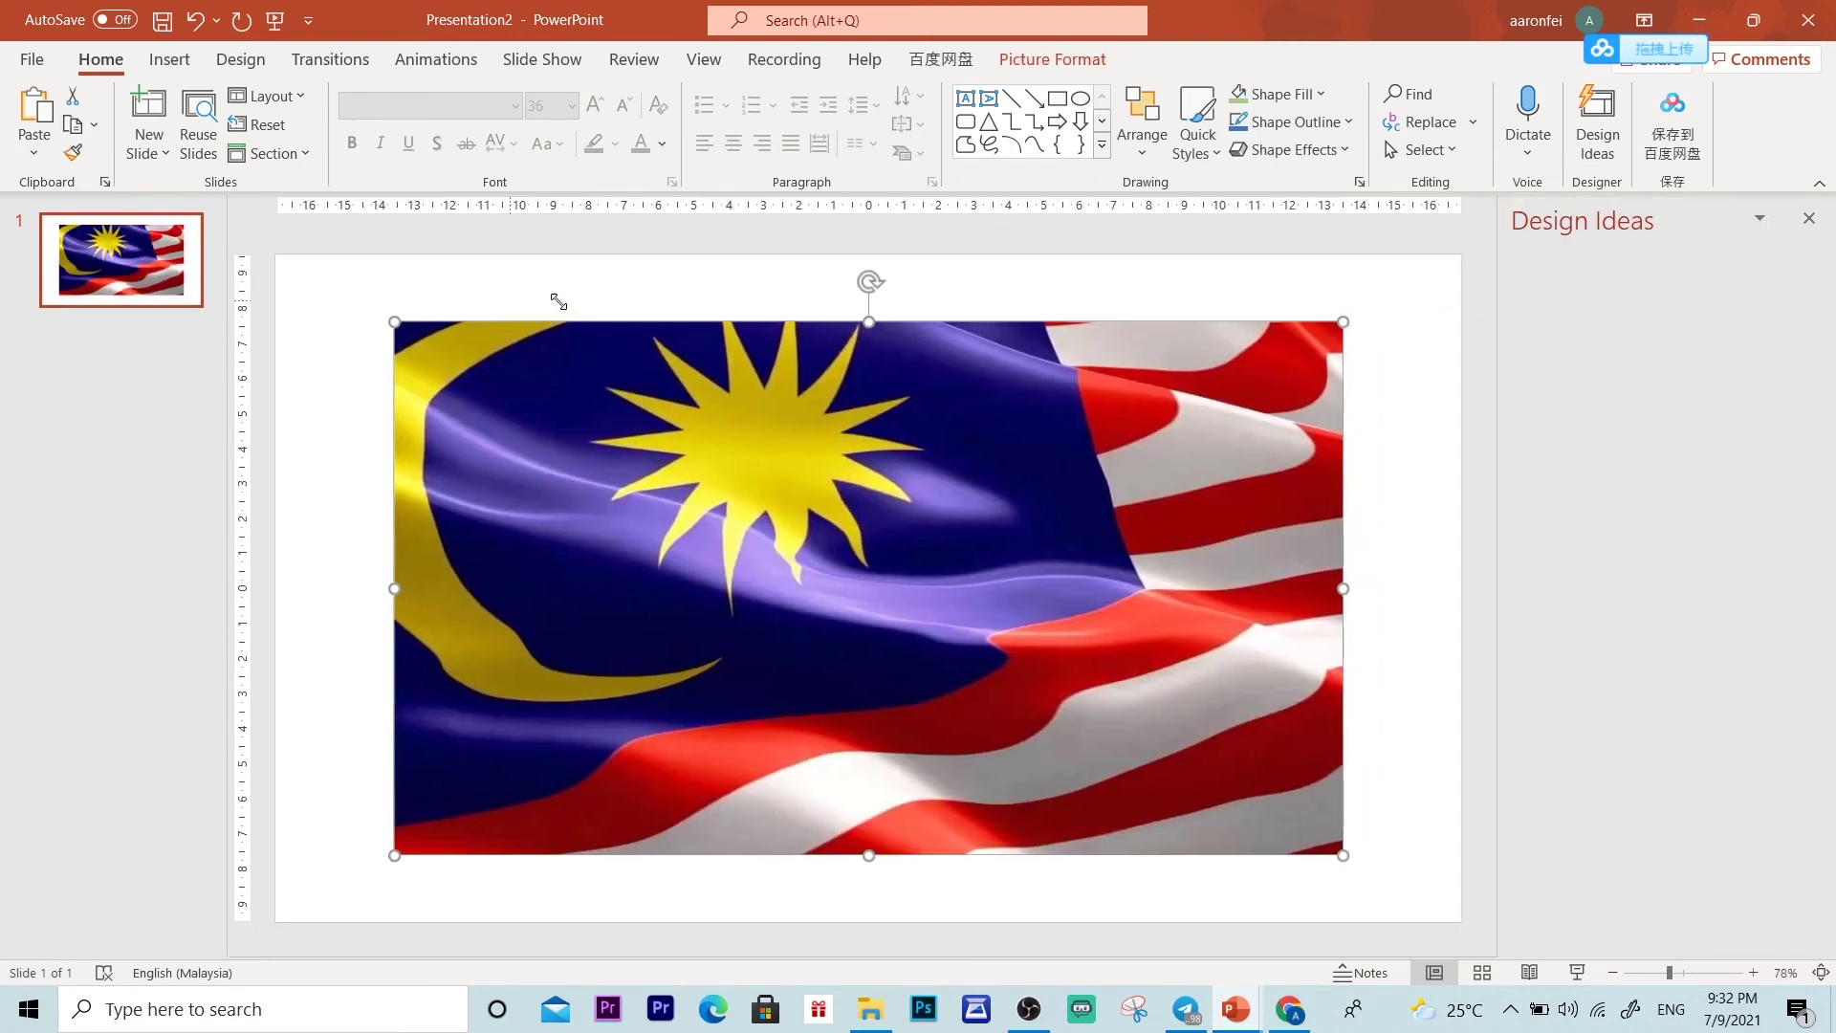
click(1808, 218)
Step: Stretch the flag to fill the slide and send it behind the title and lyrics boxes
drag(565, 308, 437, 240)
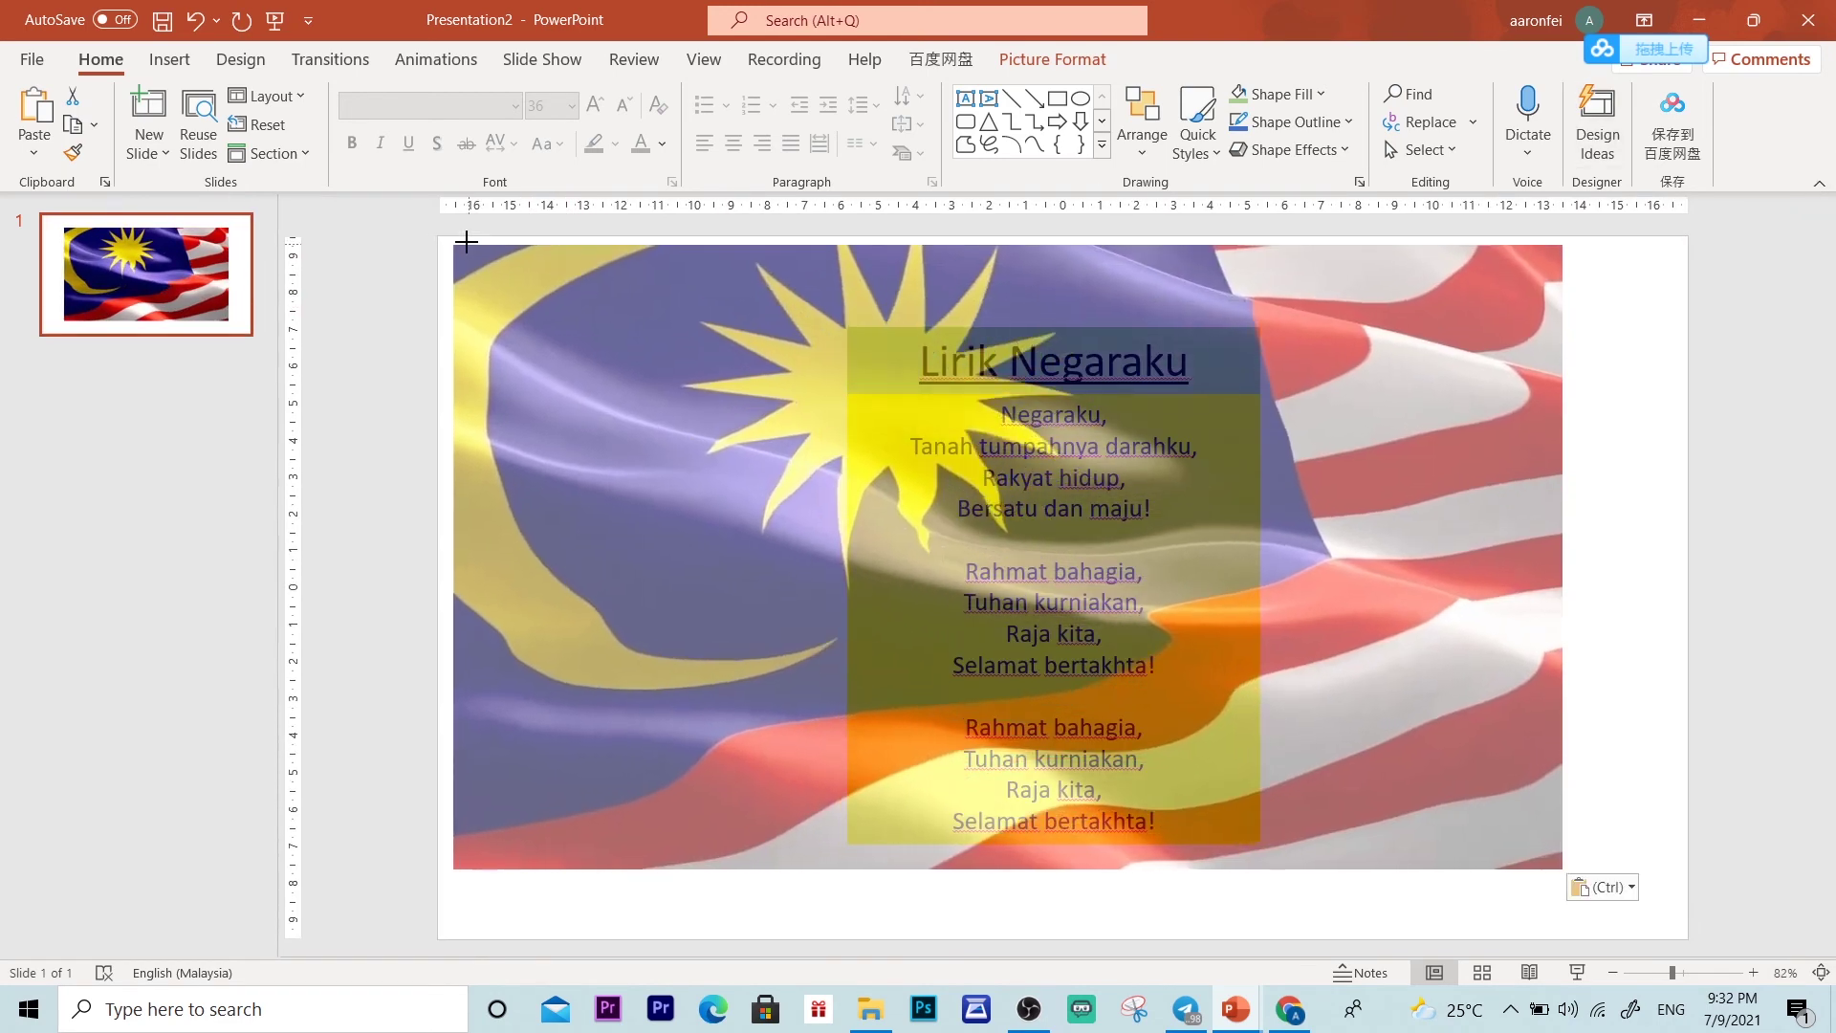
mouse_move(1559, 875)
mouse_down()
mouse_move(1632, 894)
mouse_move(1688, 939)
mouse_up()
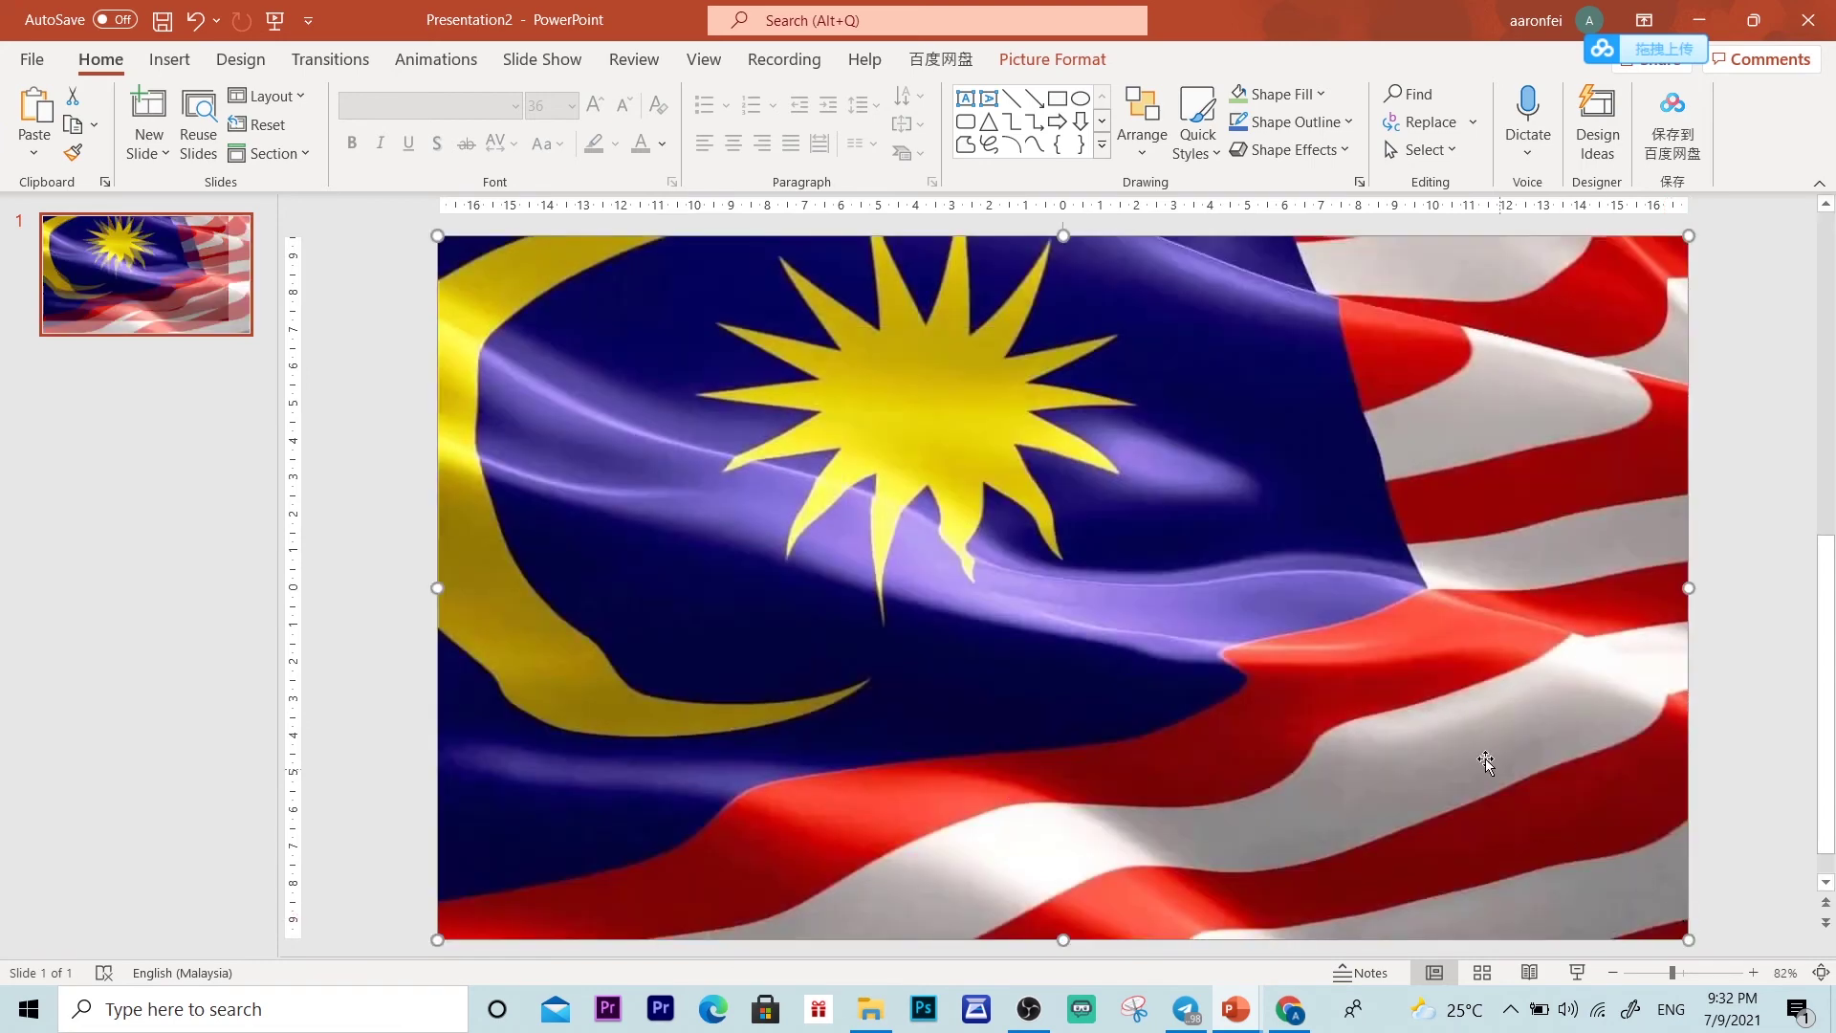
right_click(1023, 427)
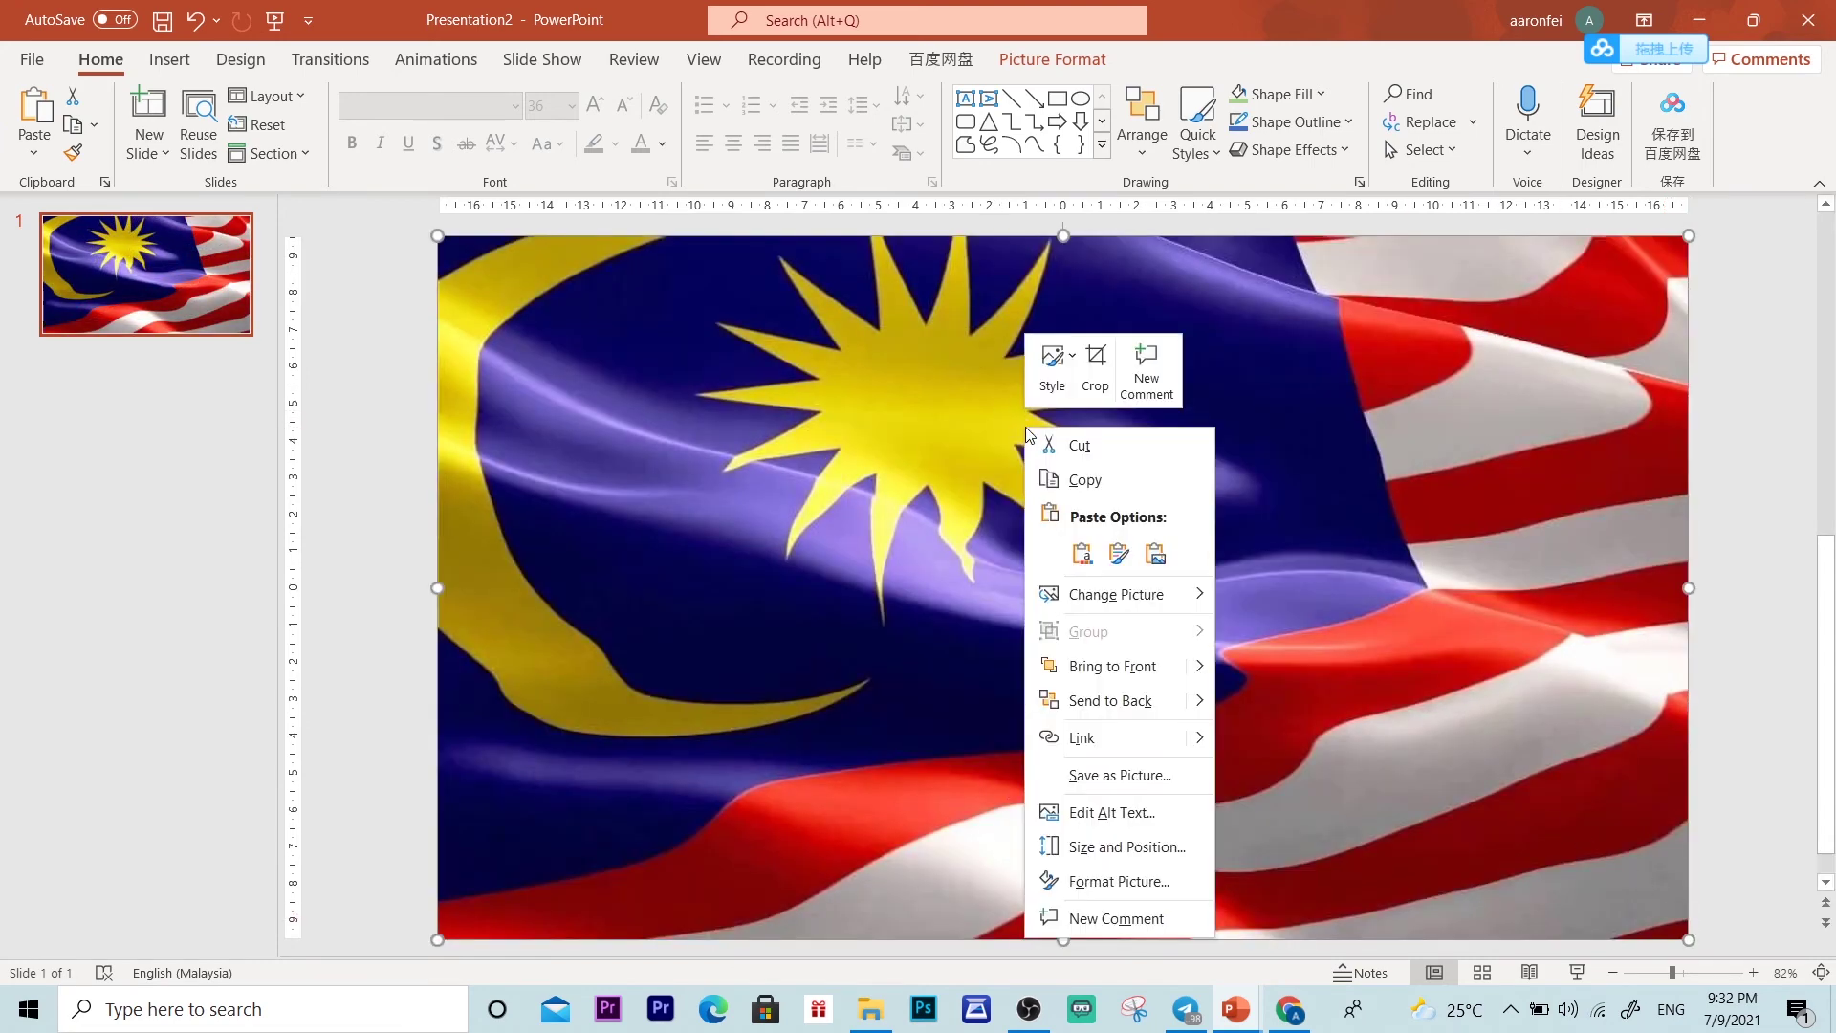
click(1109, 701)
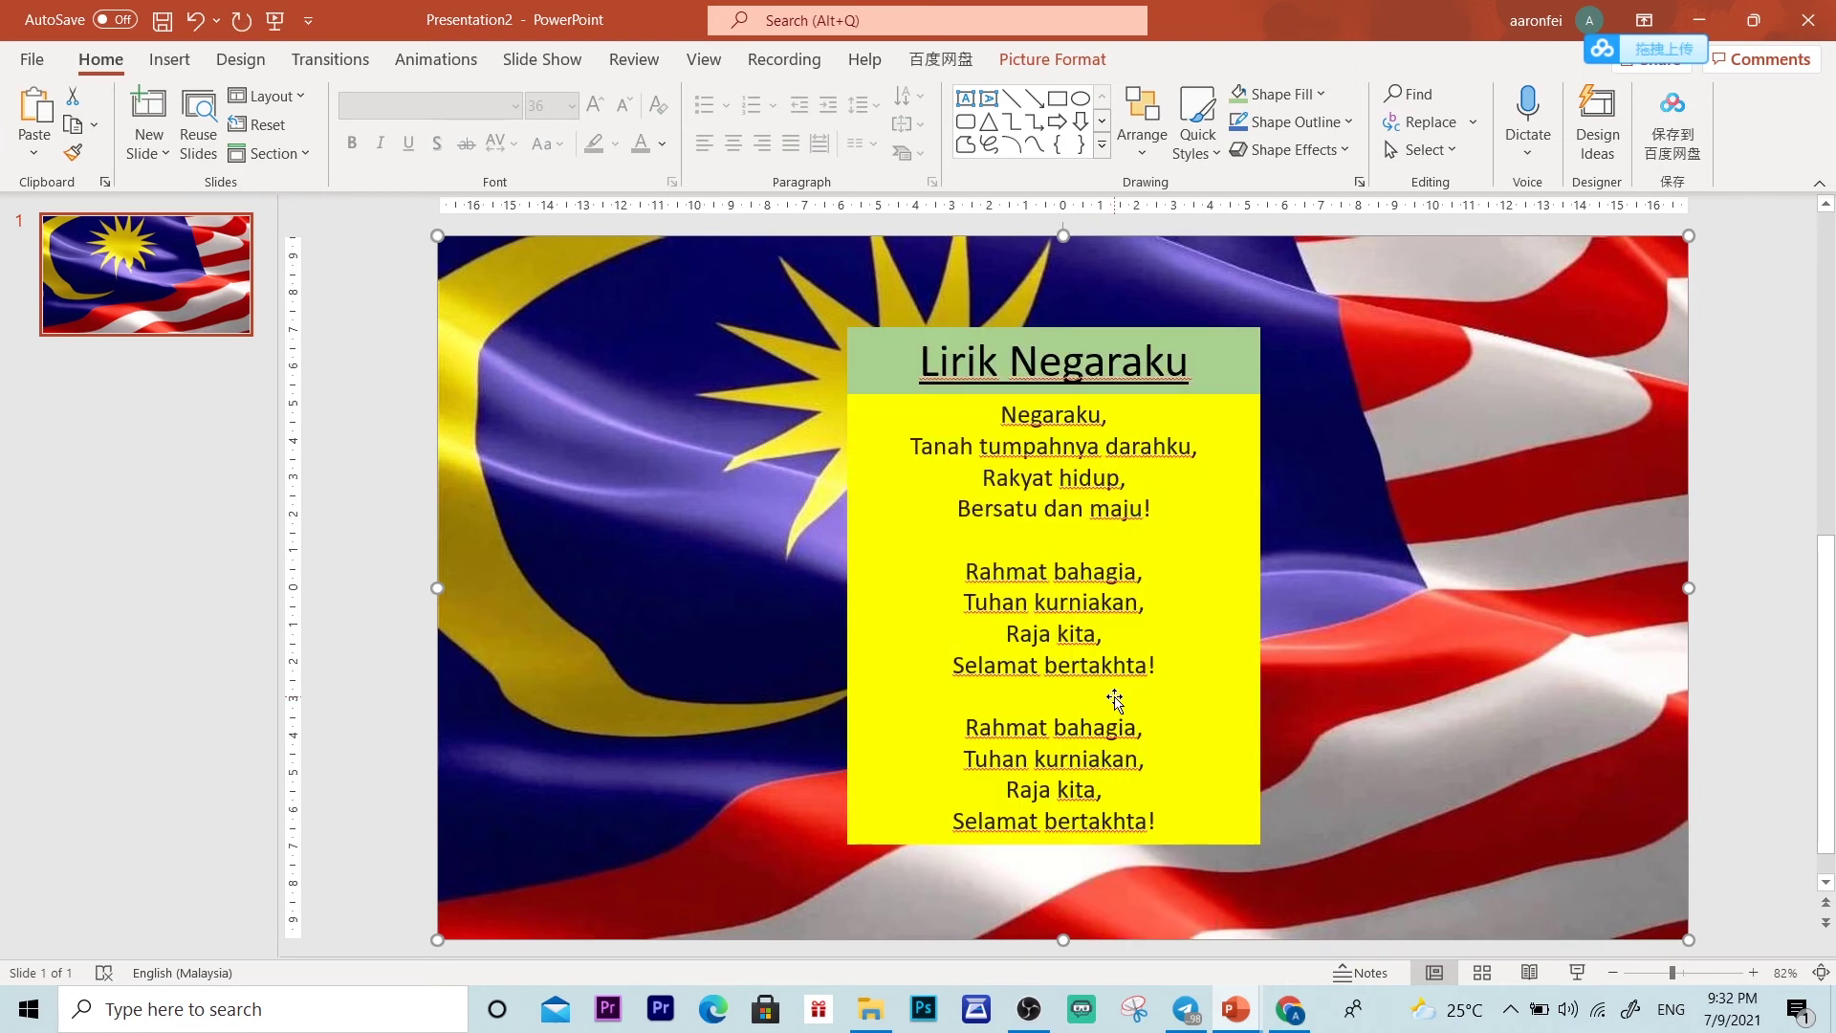
click(1785, 645)
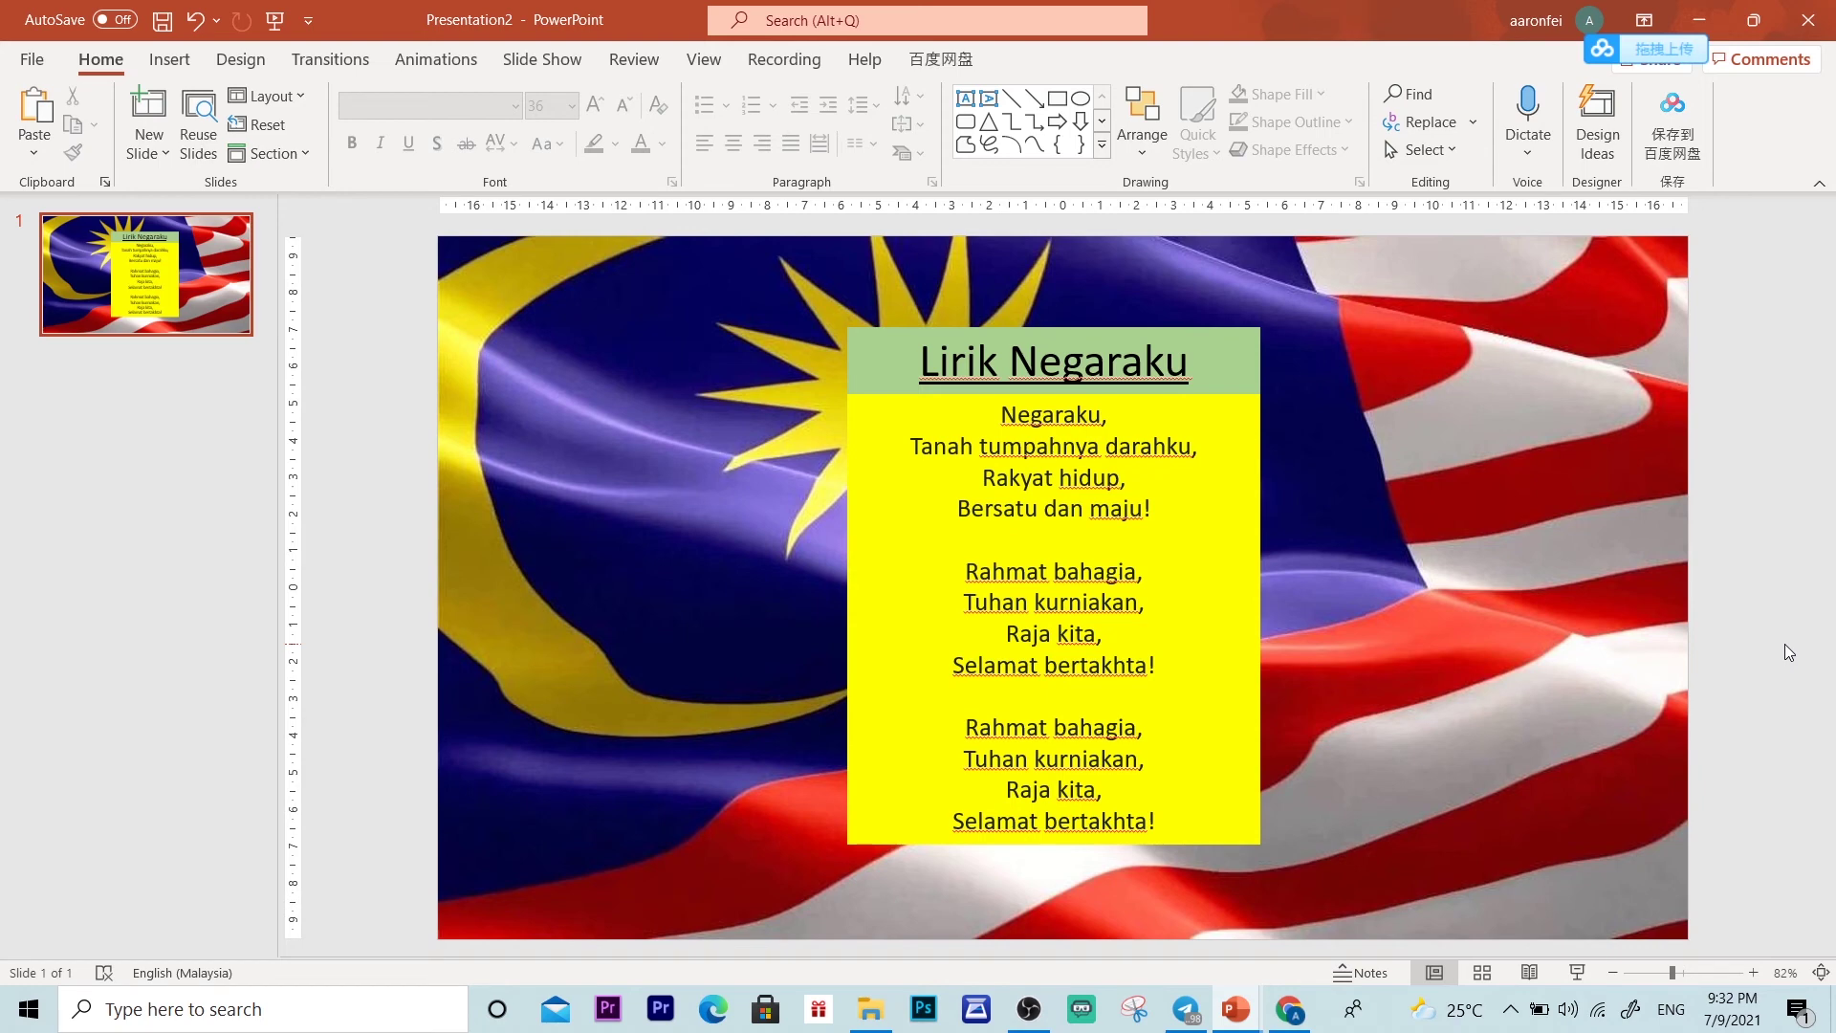
click(1009, 362)
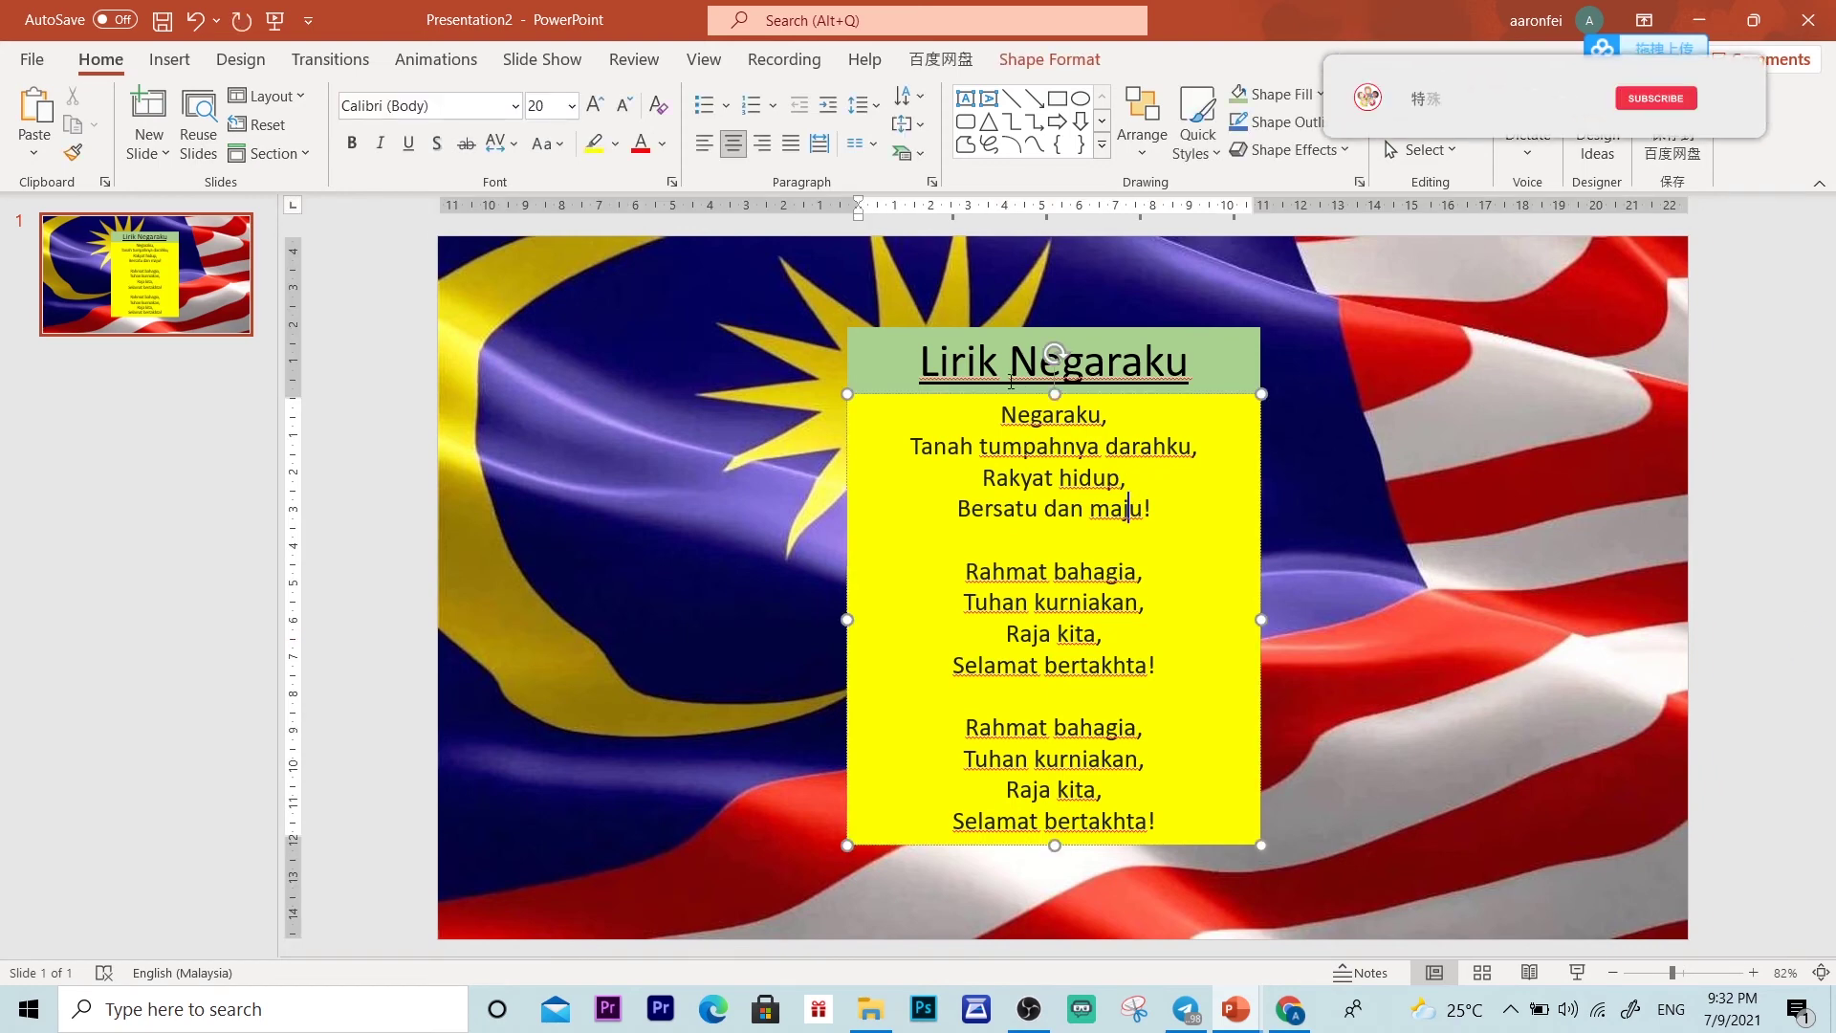
drag(937, 366, 1195, 366)
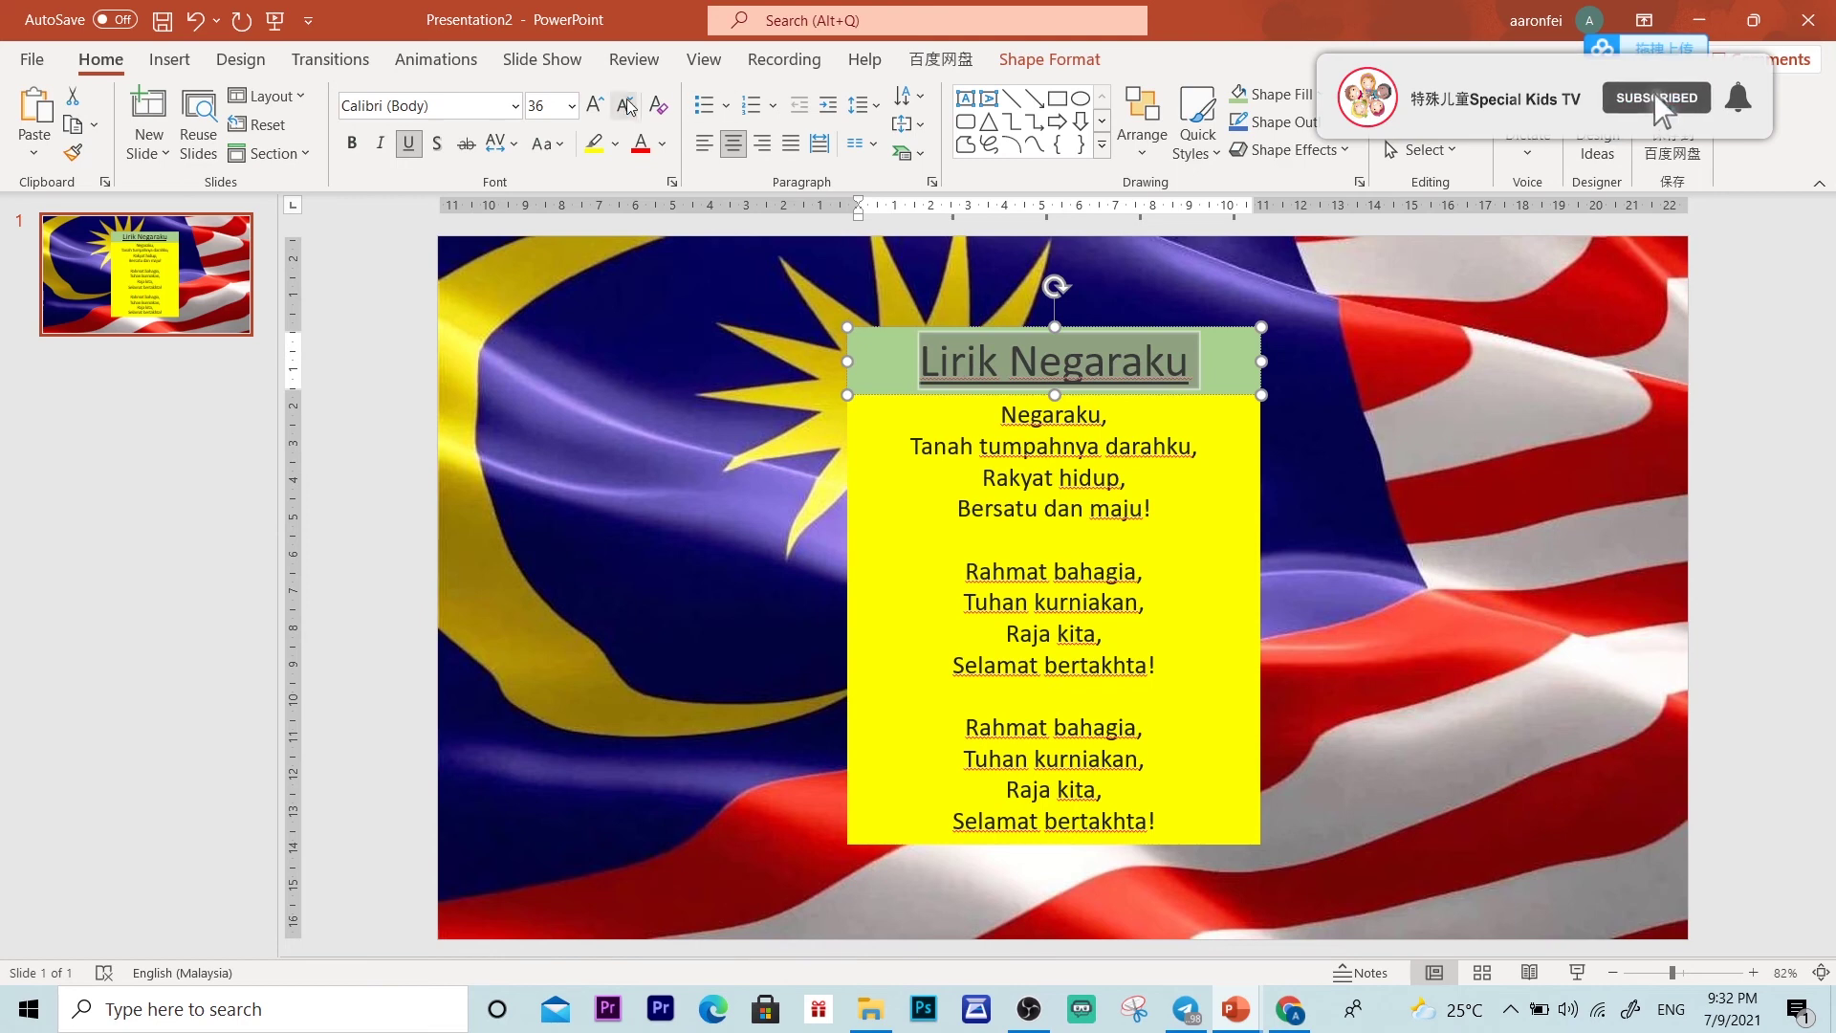
click(572, 110)
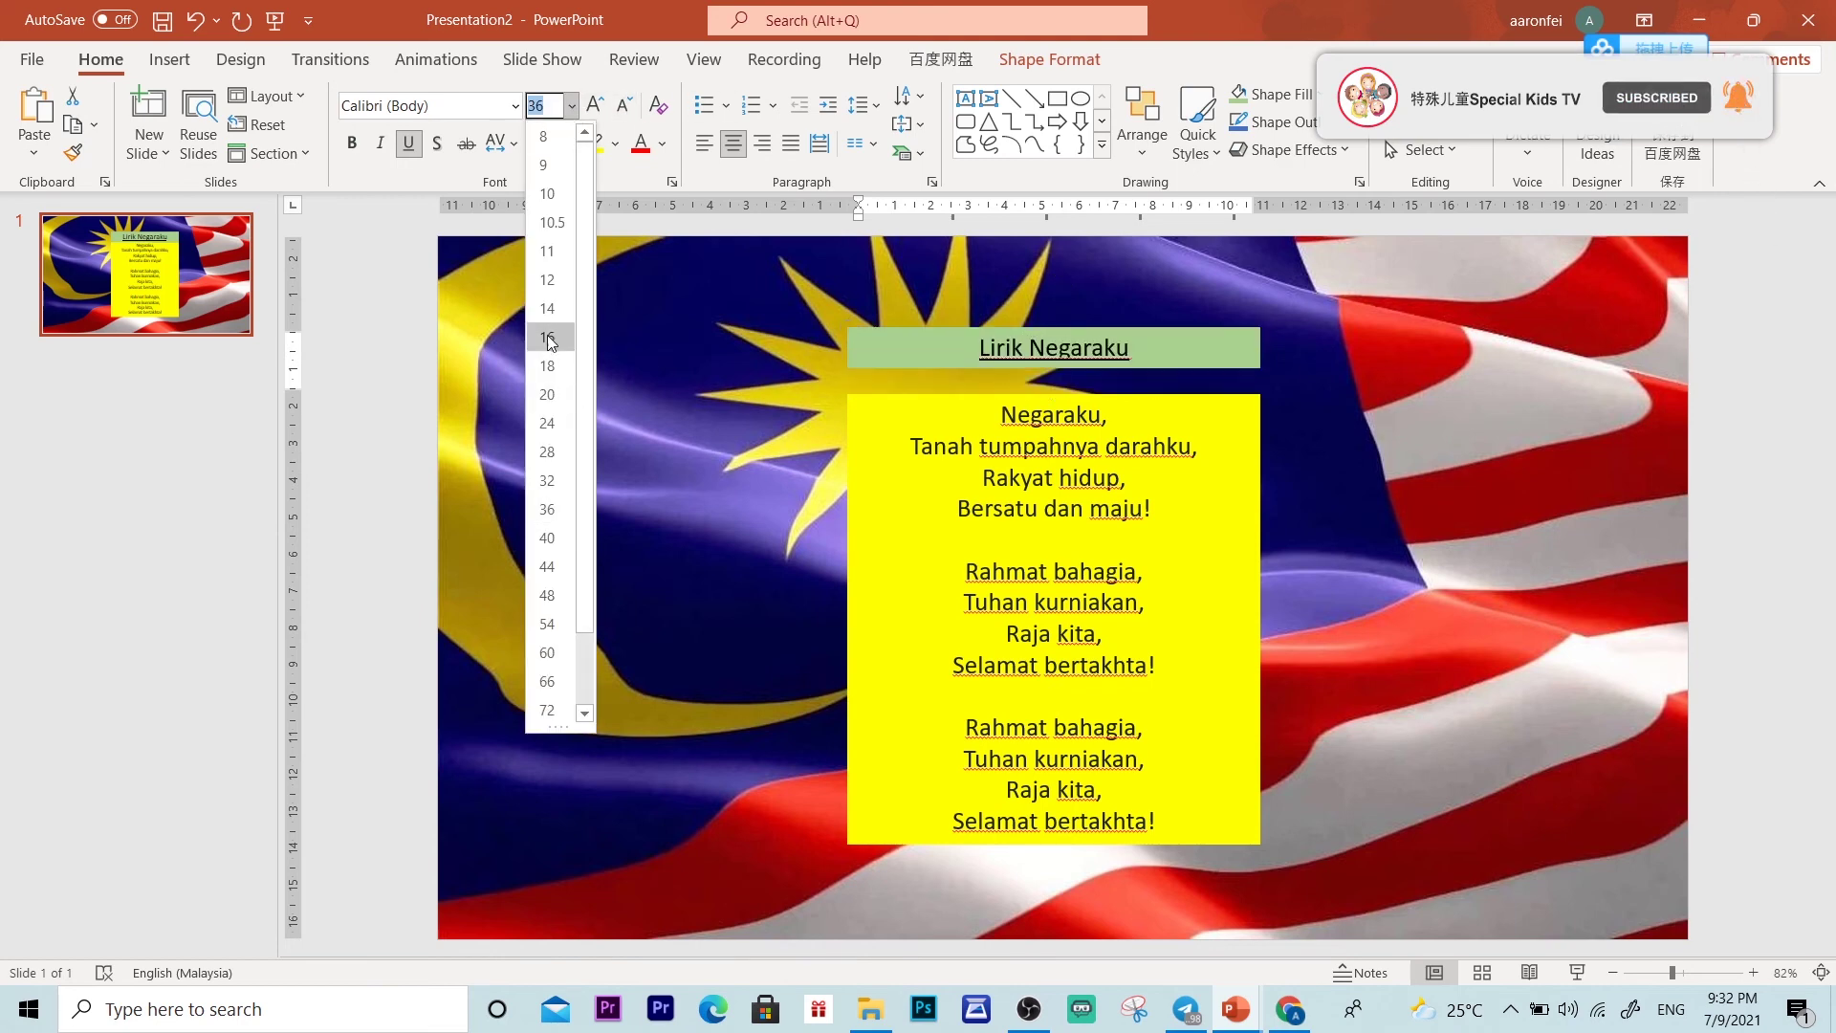
click(556, 512)
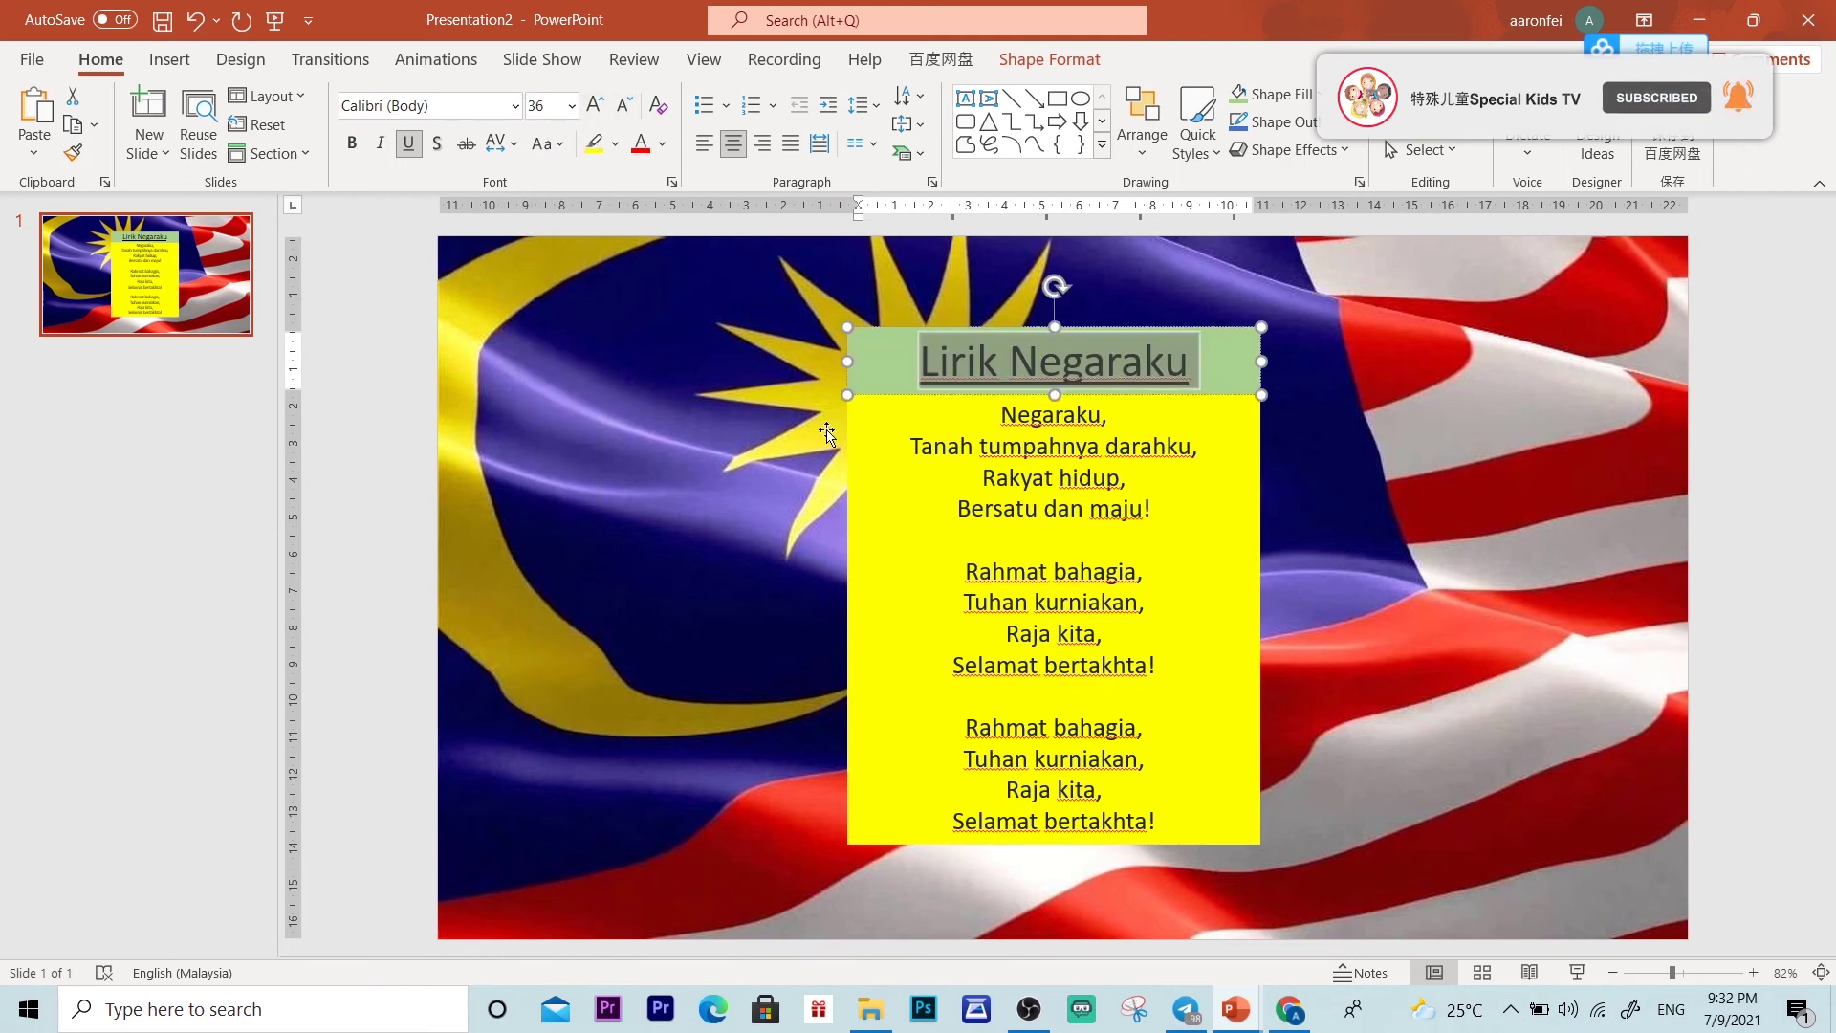
drag(999, 414, 1158, 823)
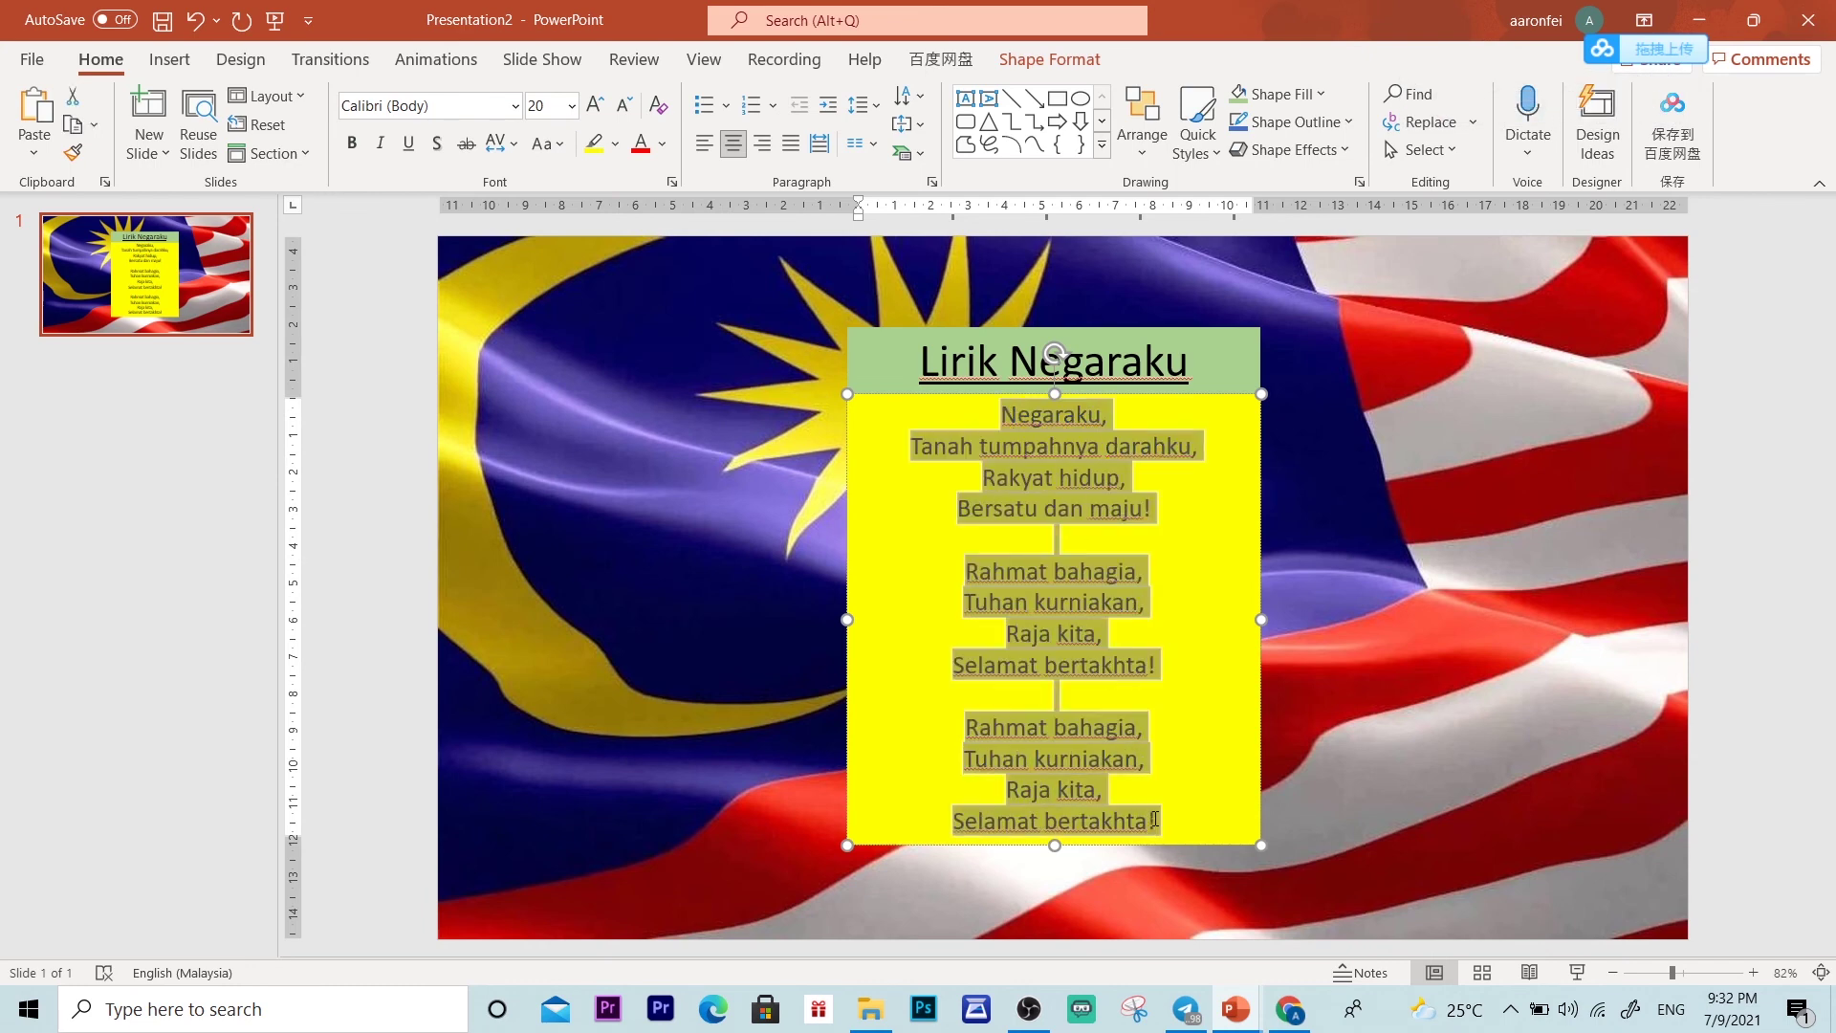
click(1088, 508)
mouse_move(999, 414)
mouse_down()
mouse_move(1153, 585)
mouse_move(1191, 828)
mouse_up()
click(1362, 555)
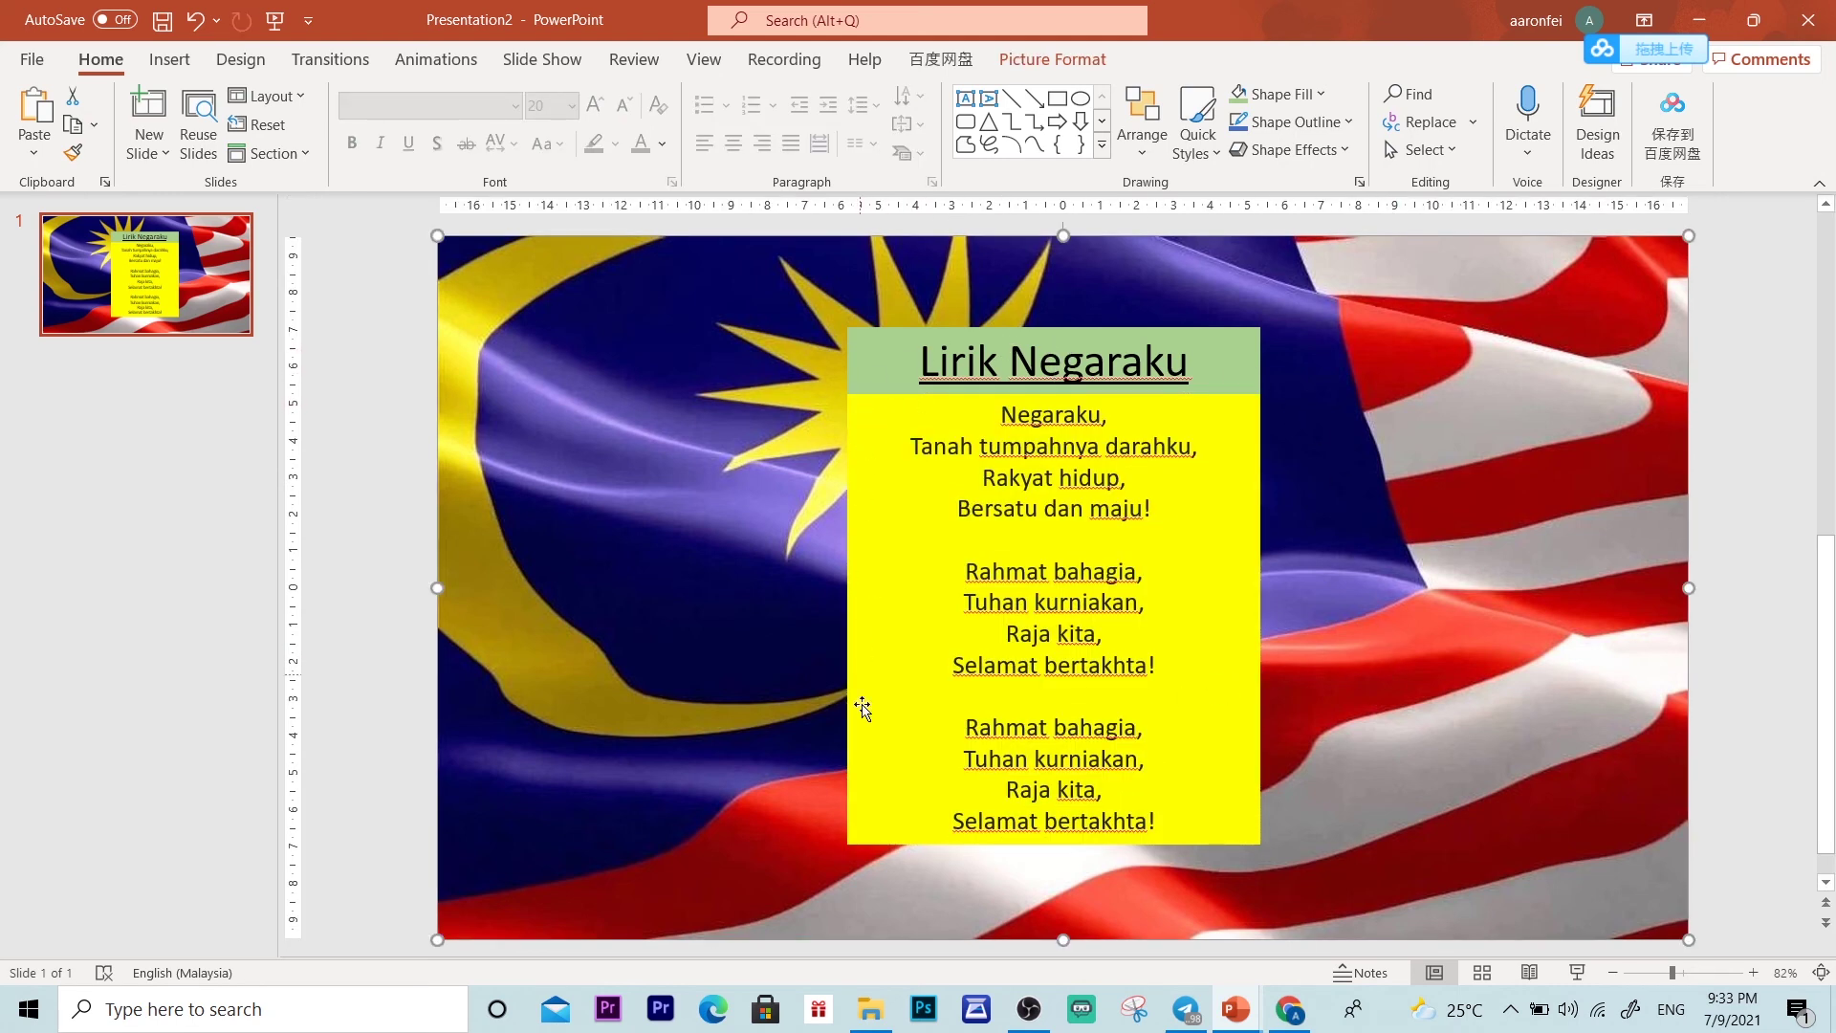
click(1251, 413)
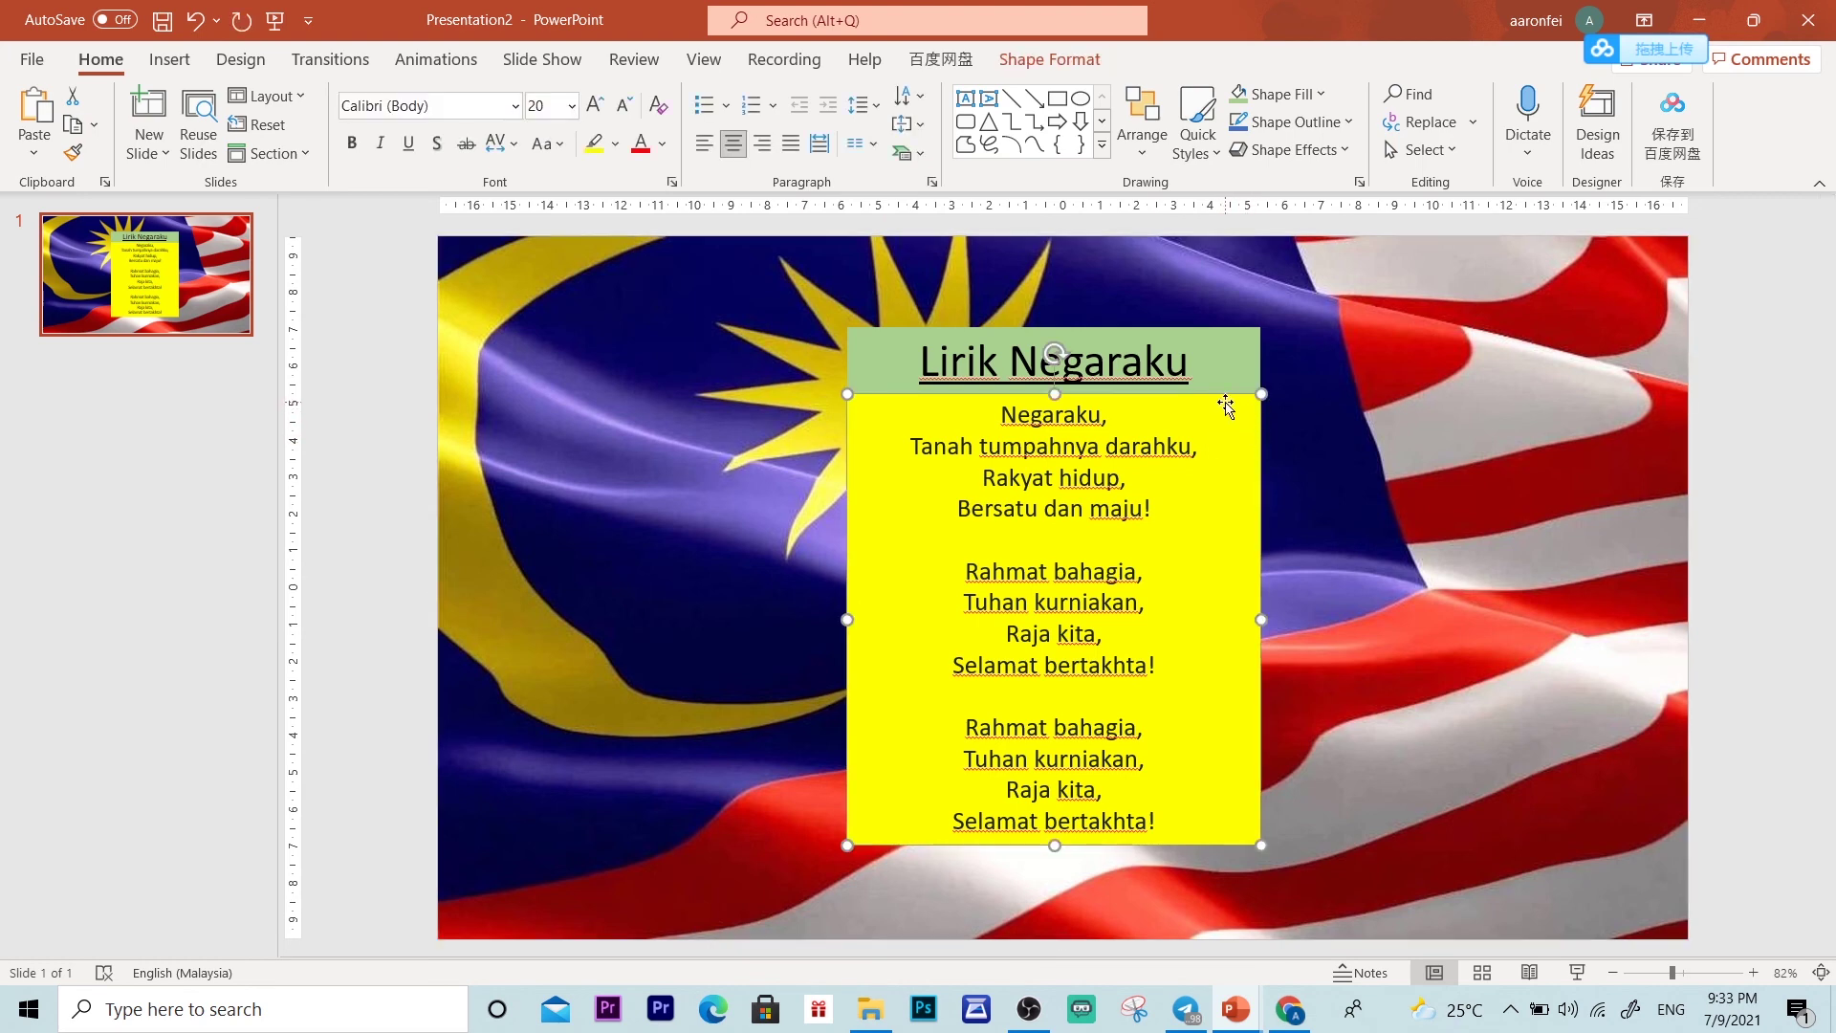
click(1324, 93)
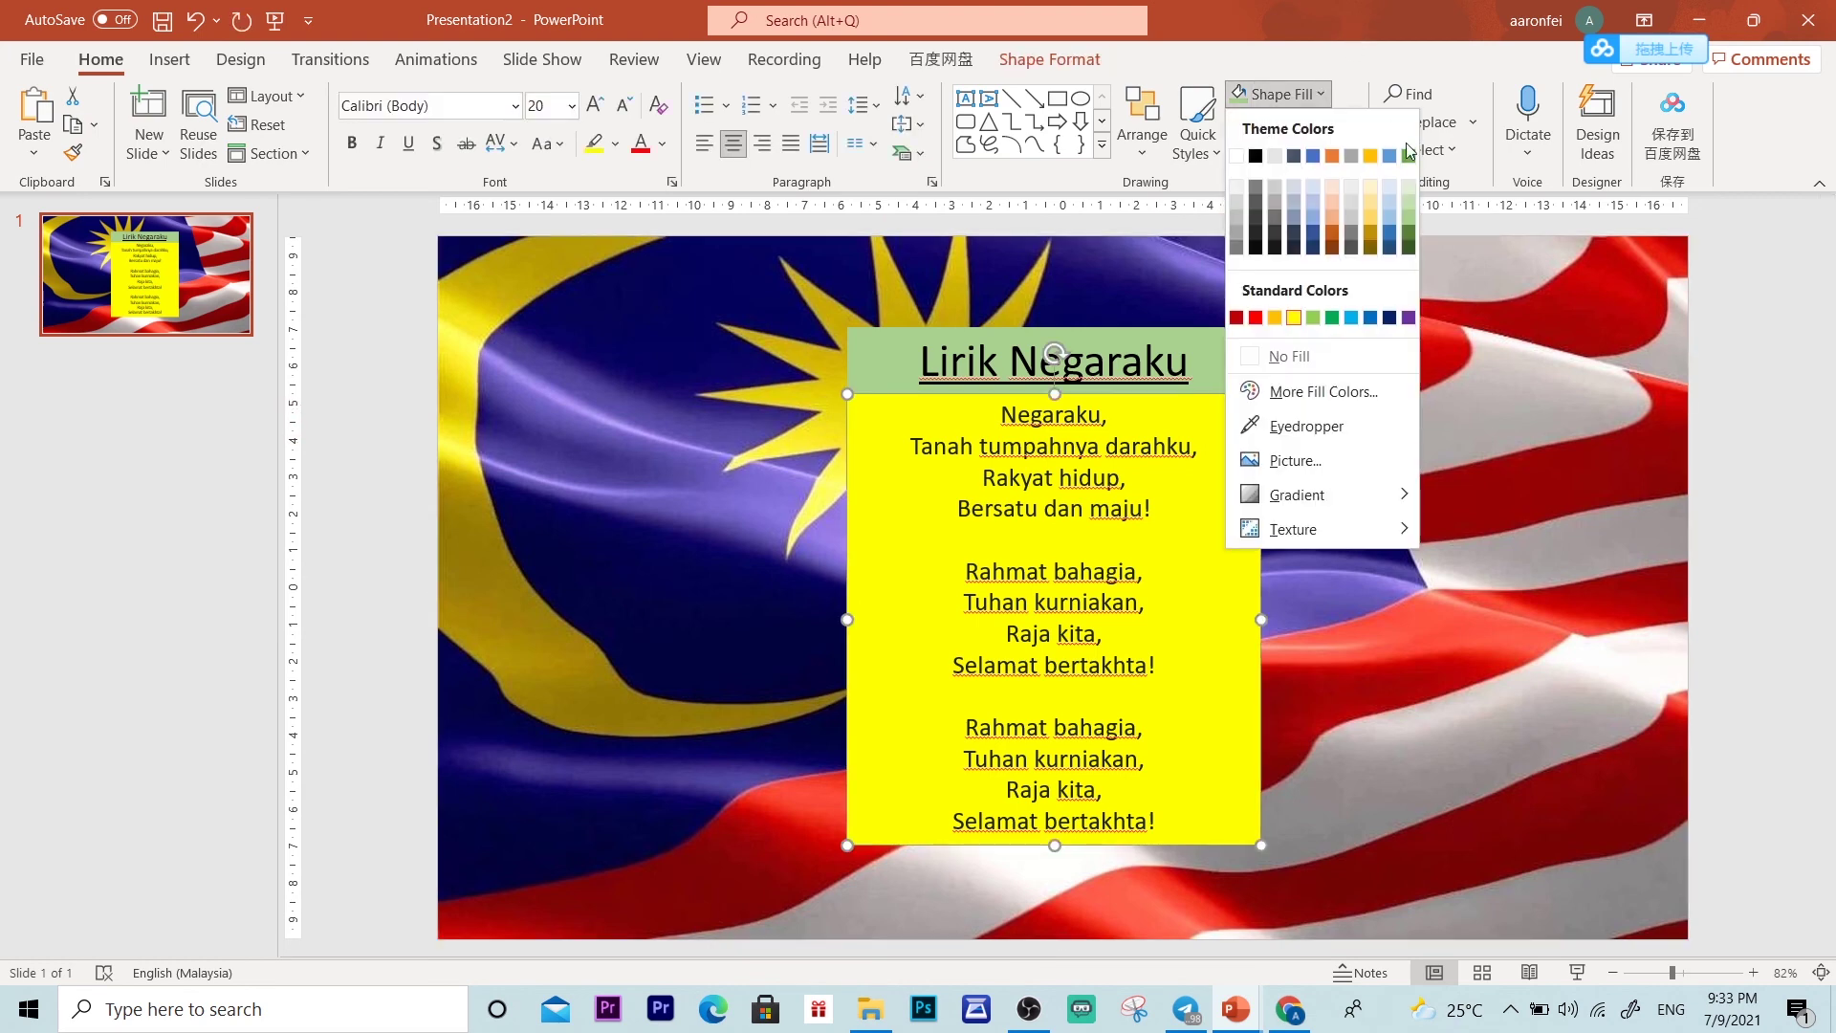
click(1294, 319)
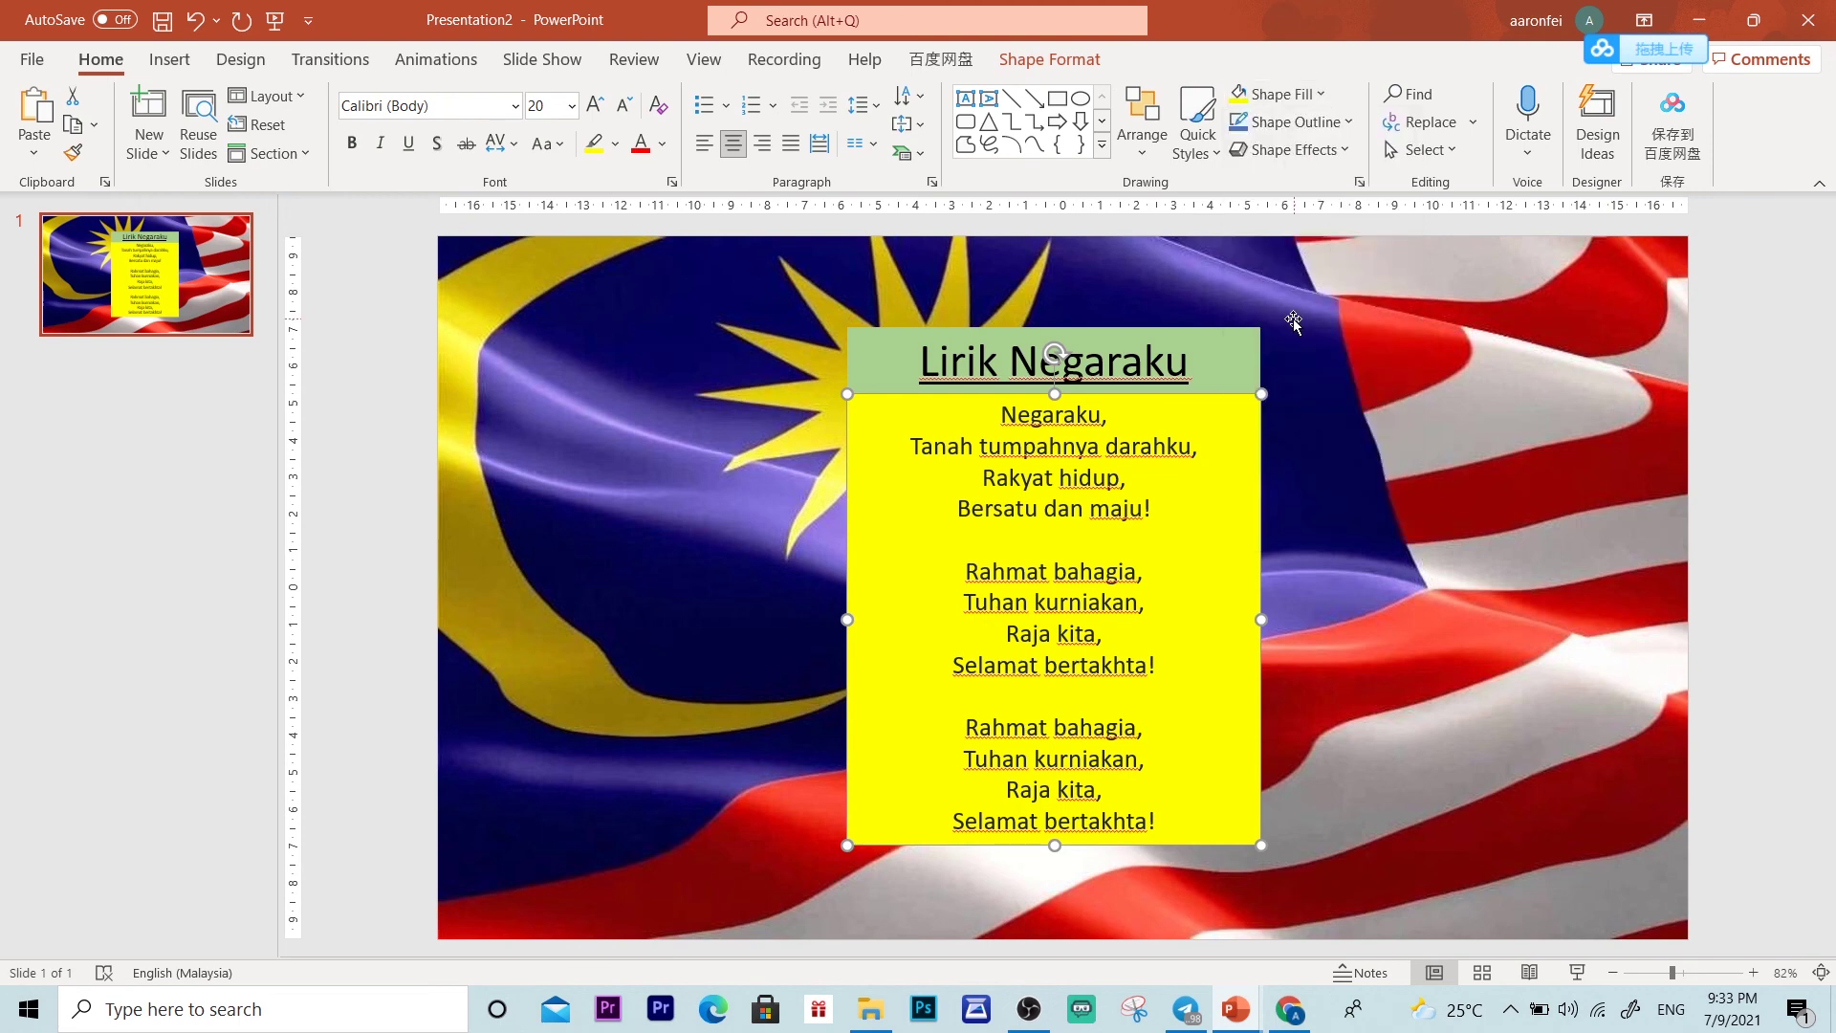
click(1239, 378)
click(1286, 94)
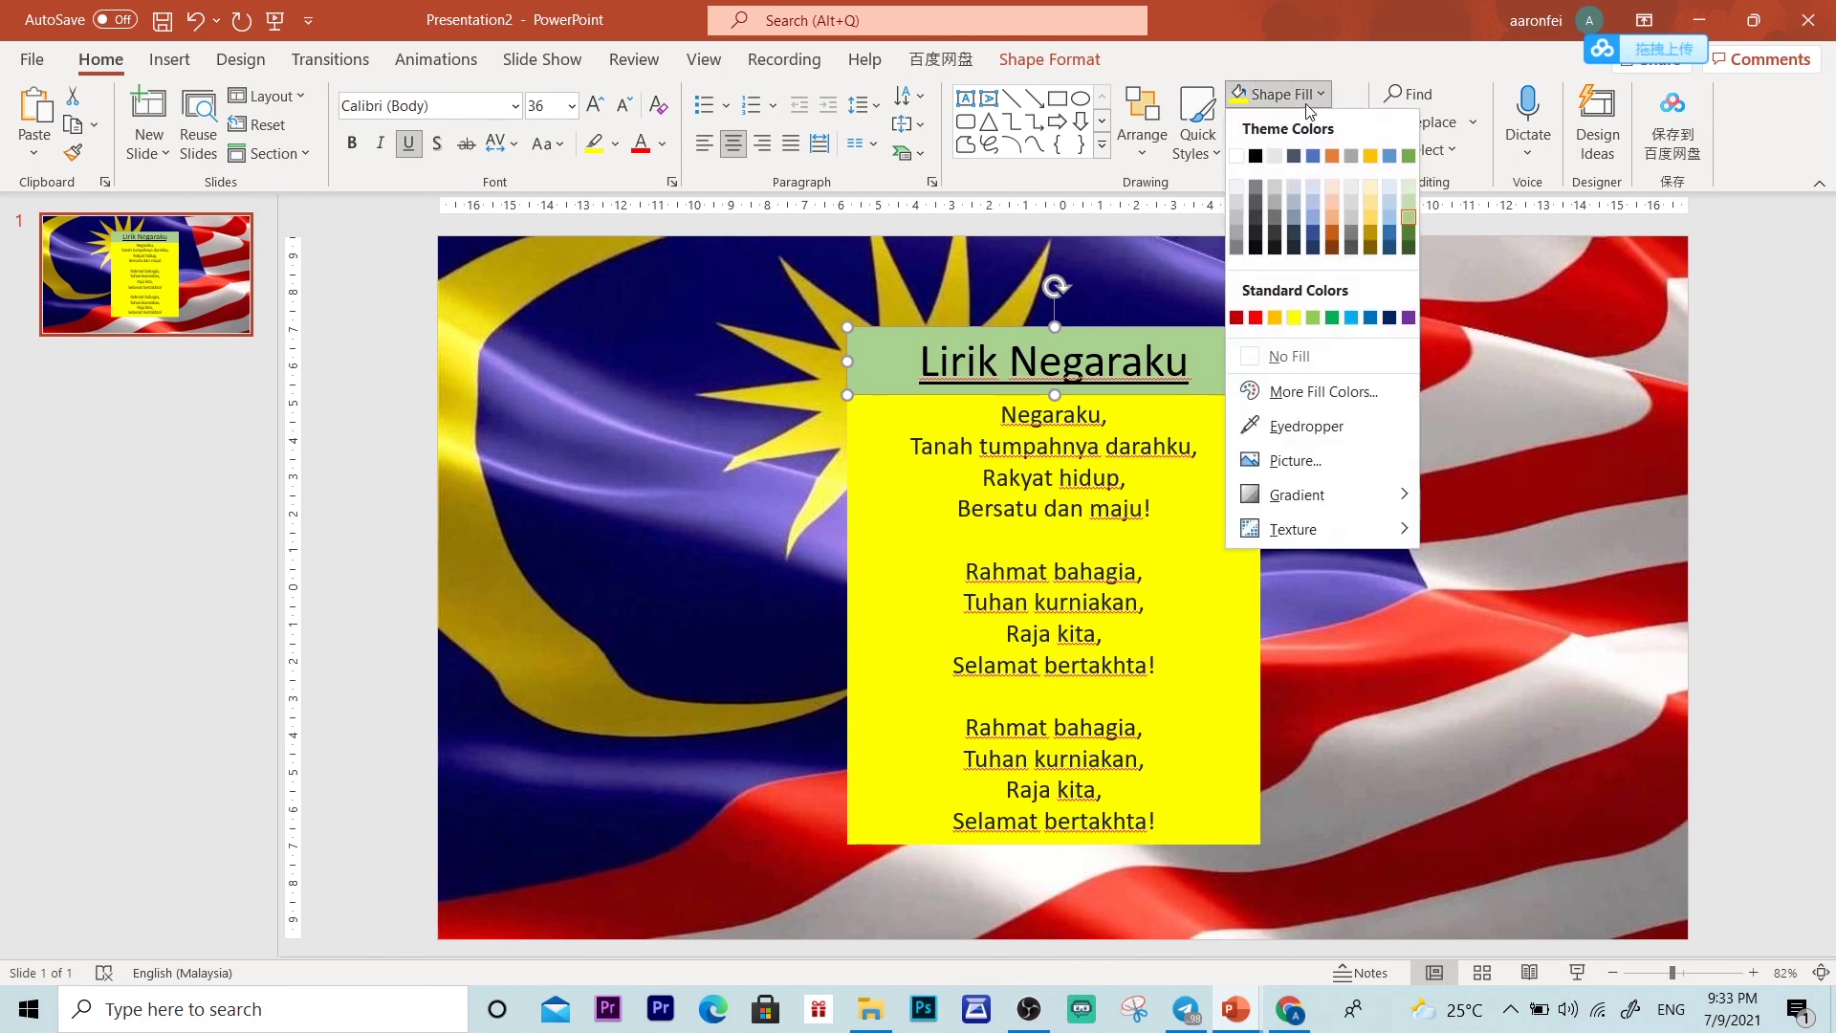
click(1409, 214)
click(1466, 480)
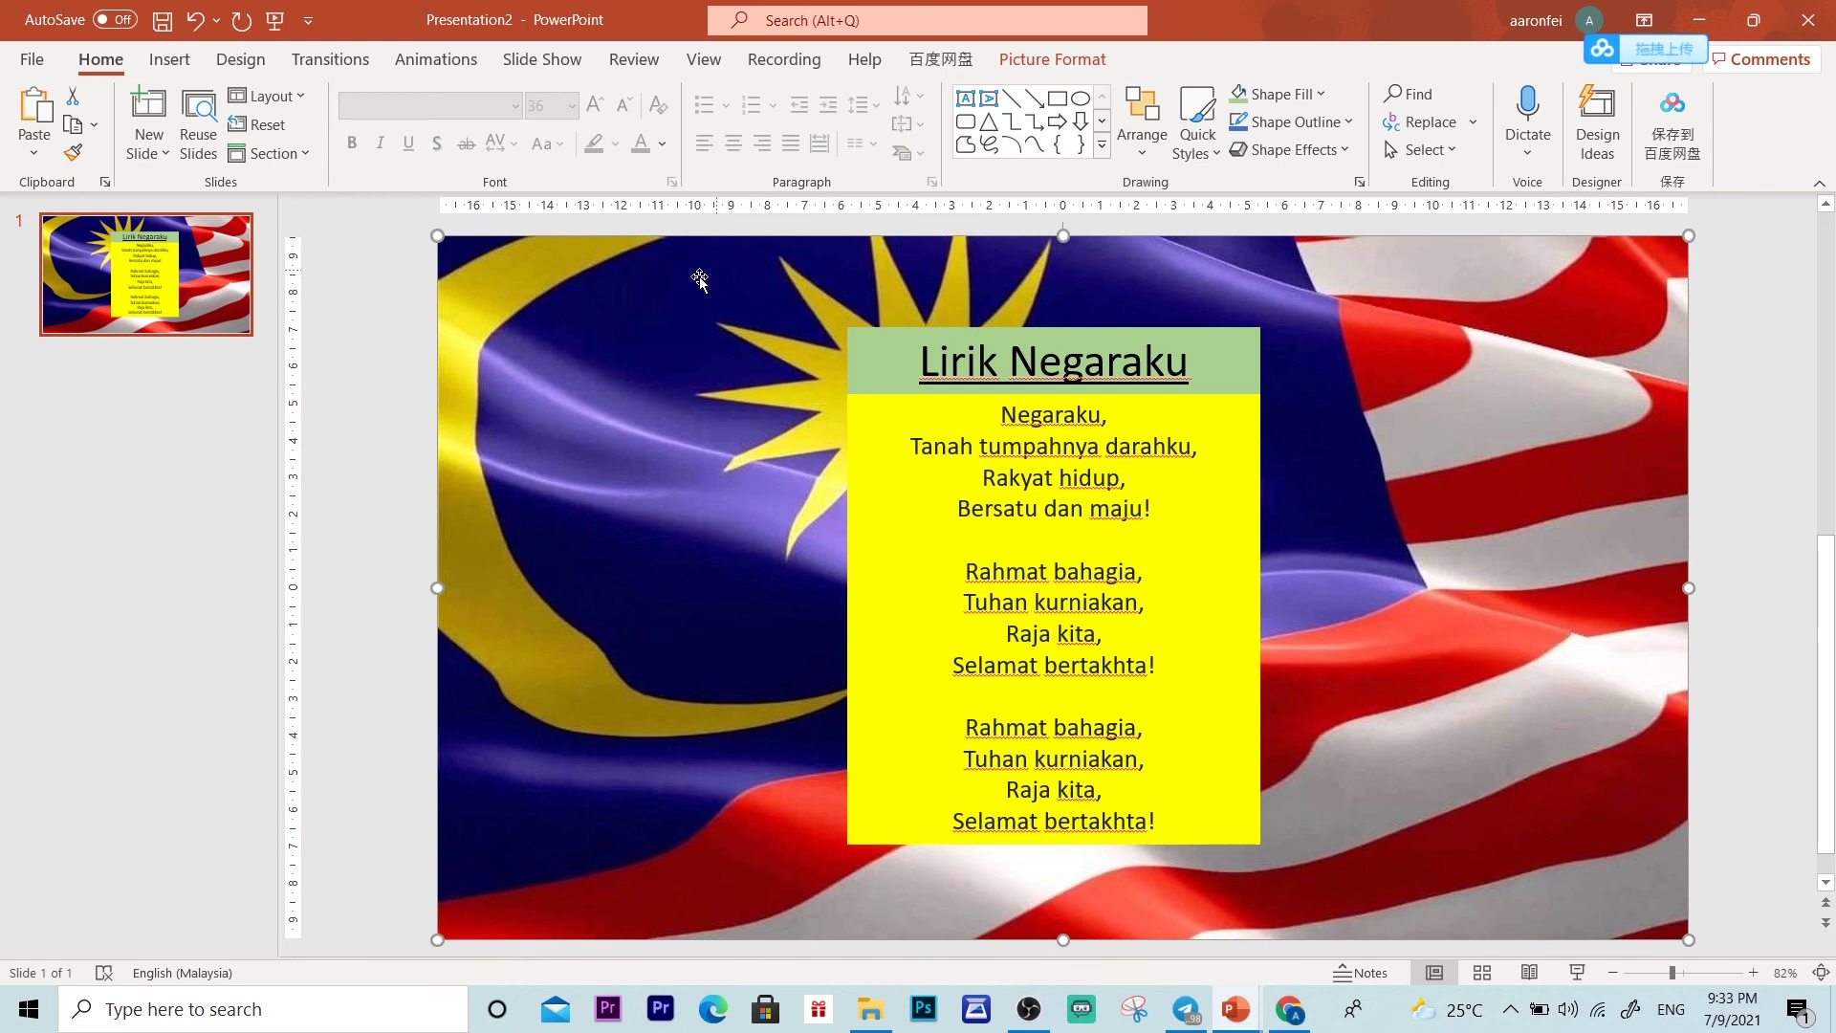
click(1758, 444)
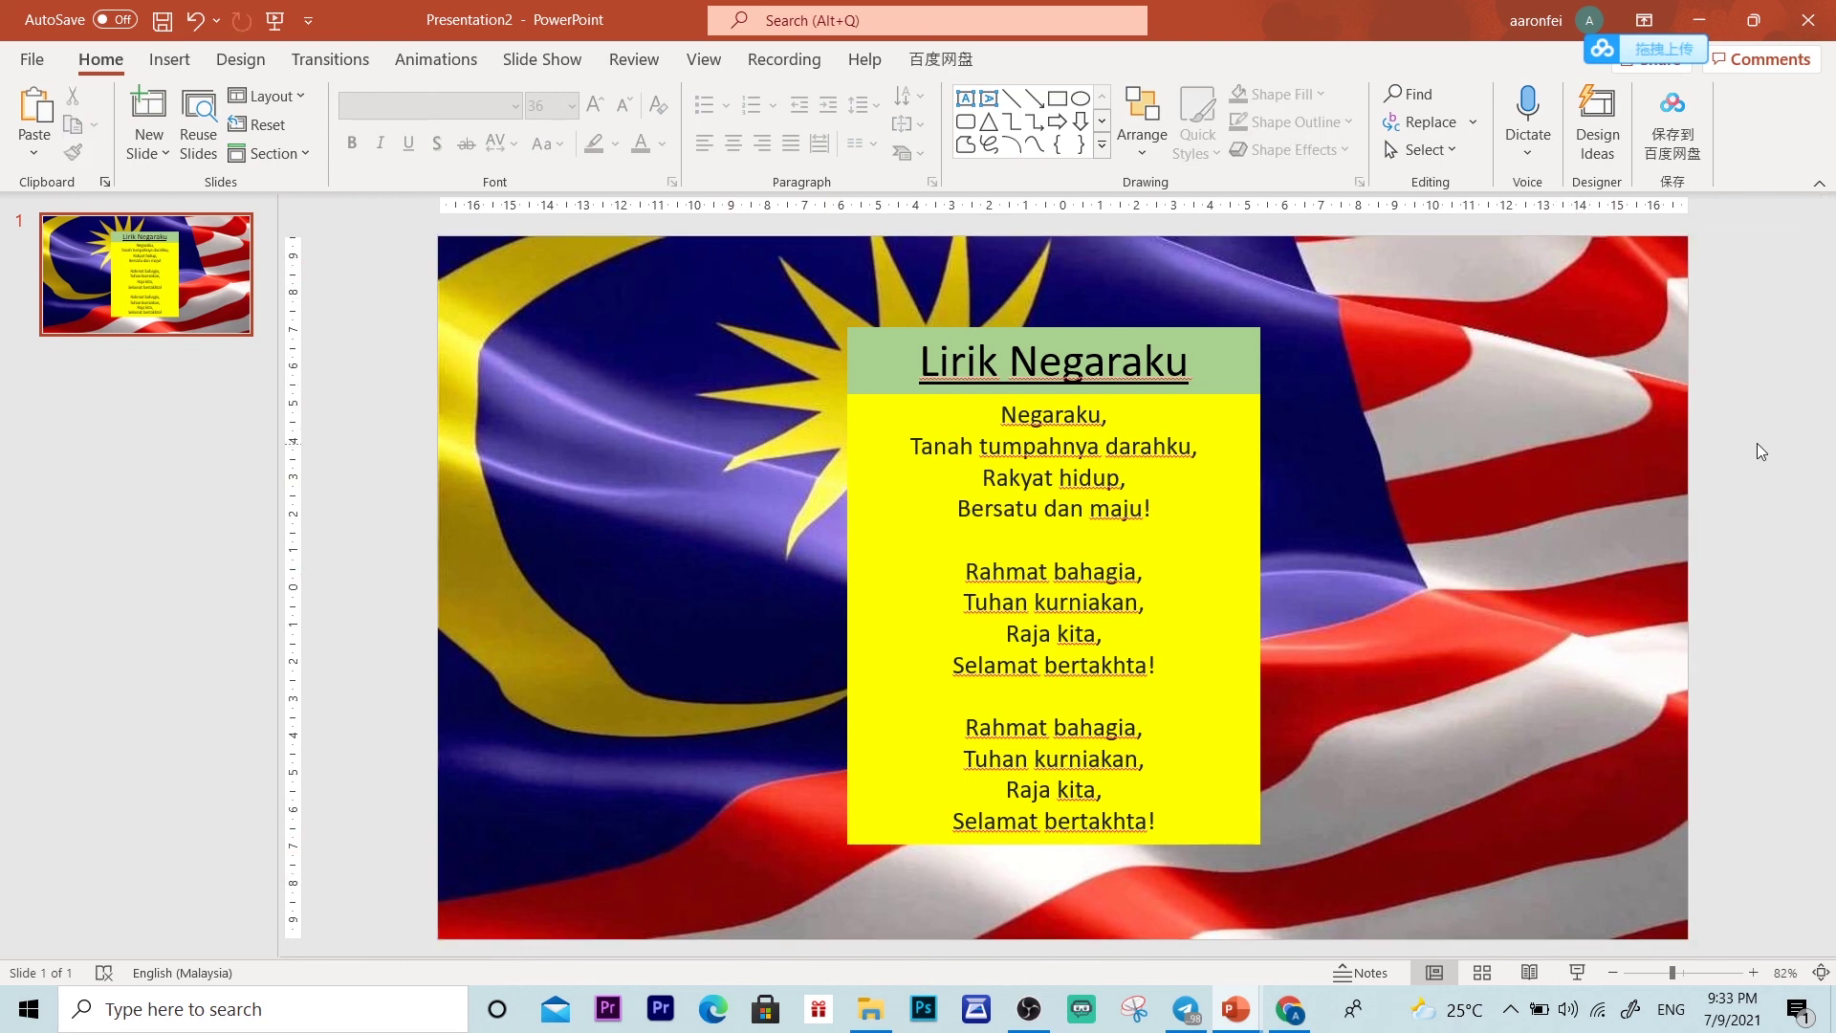